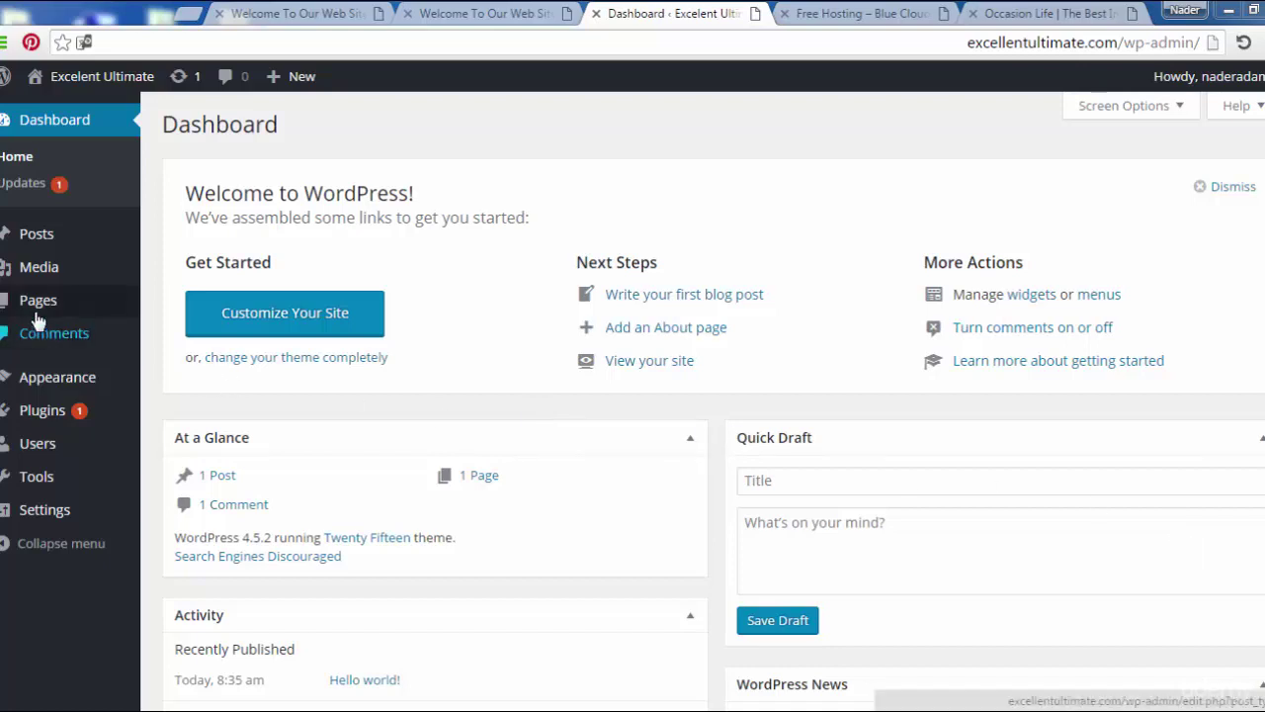
Step: Move the Sample Page to the trash and delete it permanently from there
mouse_move(32, 309)
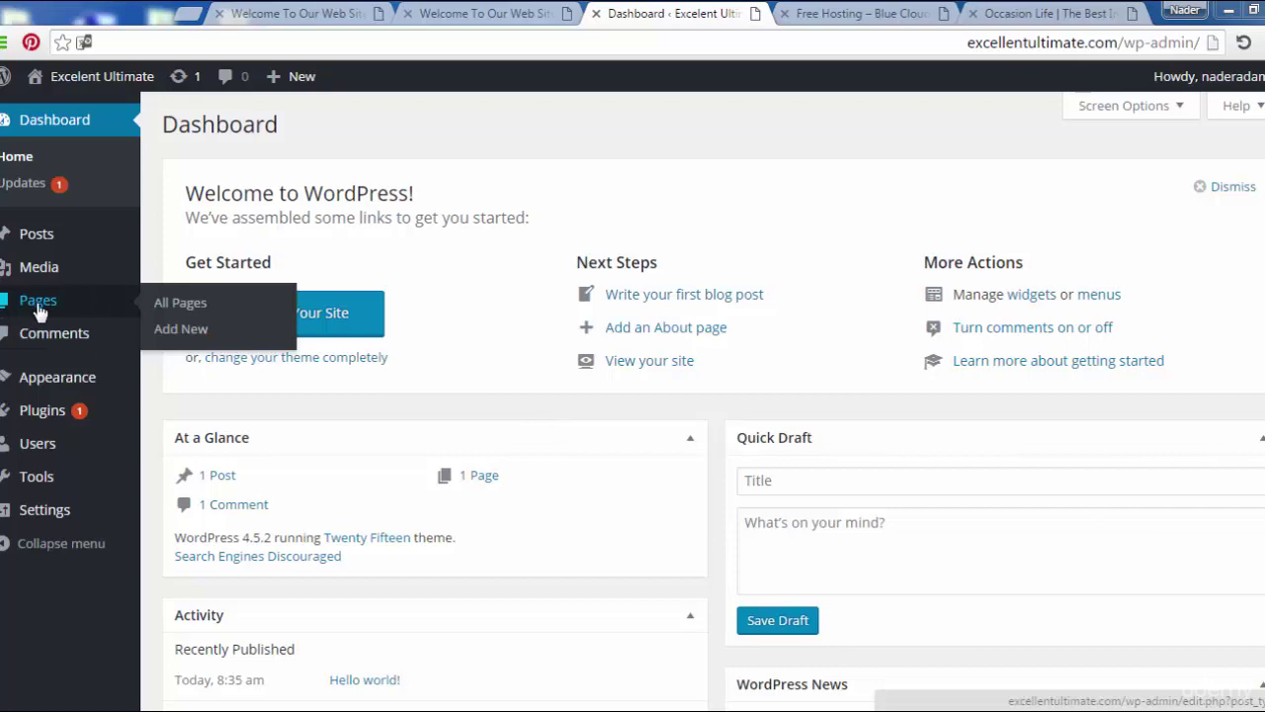
click(46, 309)
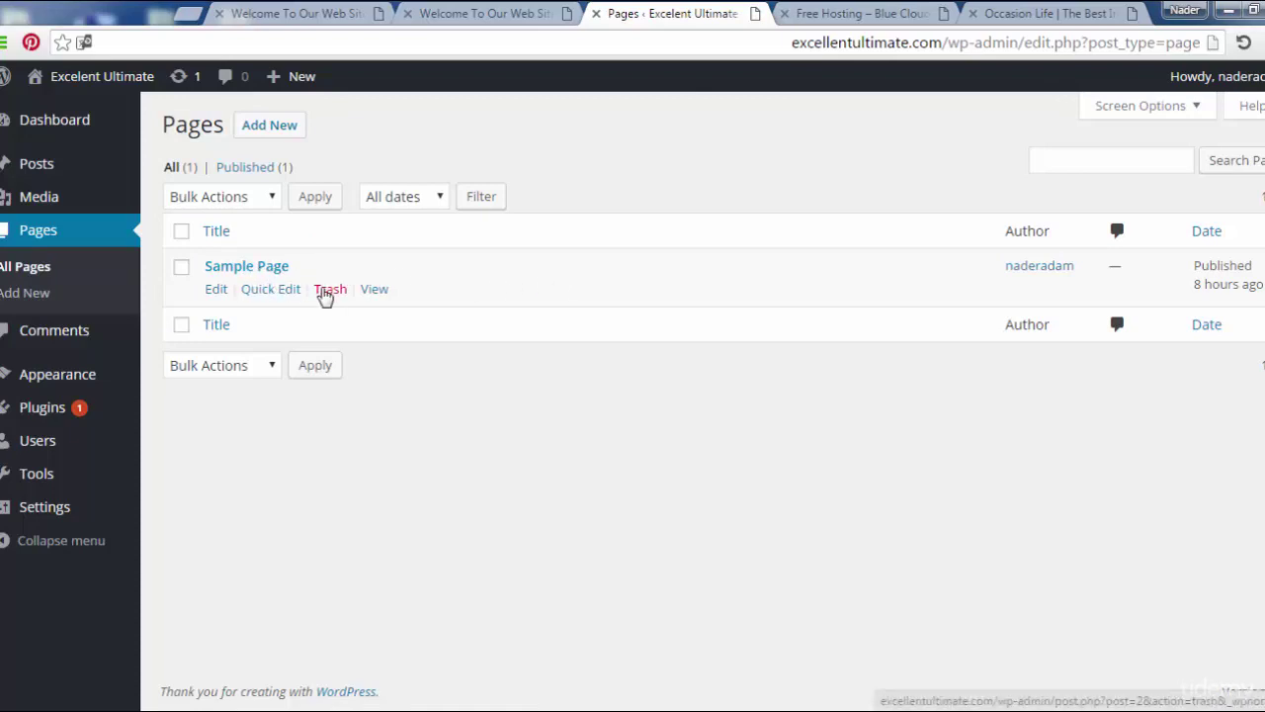
click(331, 293)
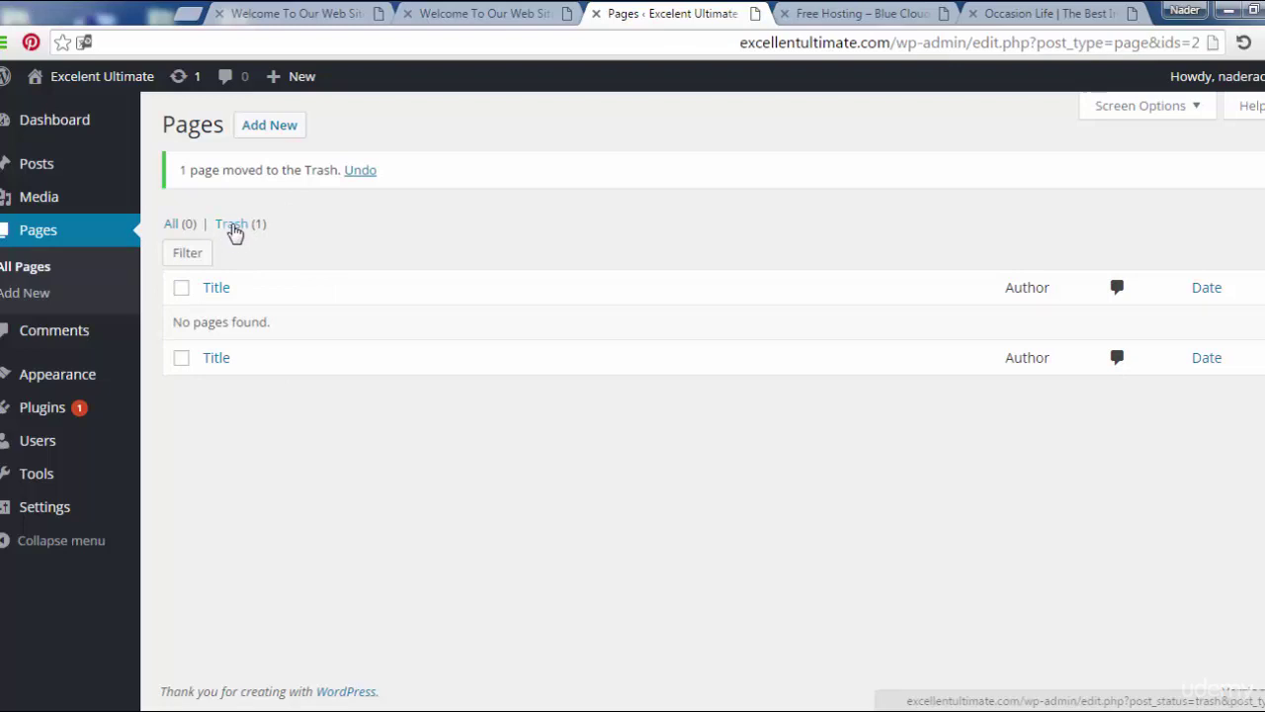
click(235, 227)
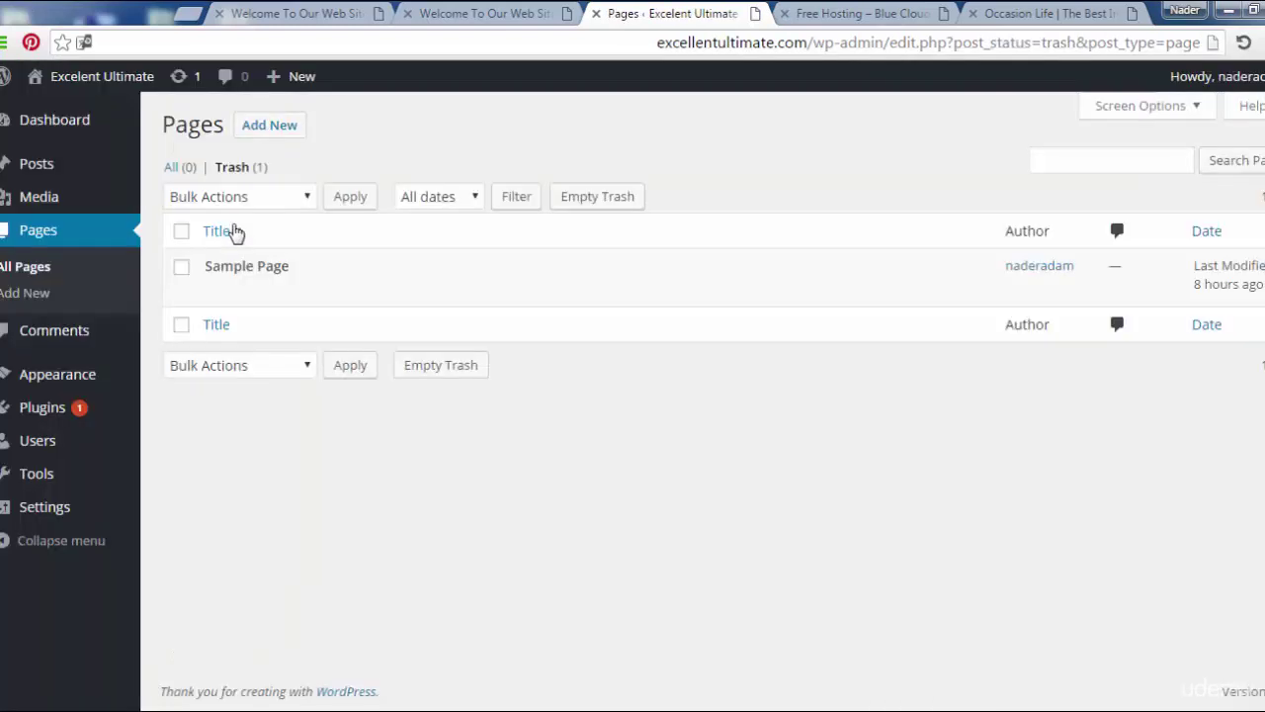
mouse_move(294, 297)
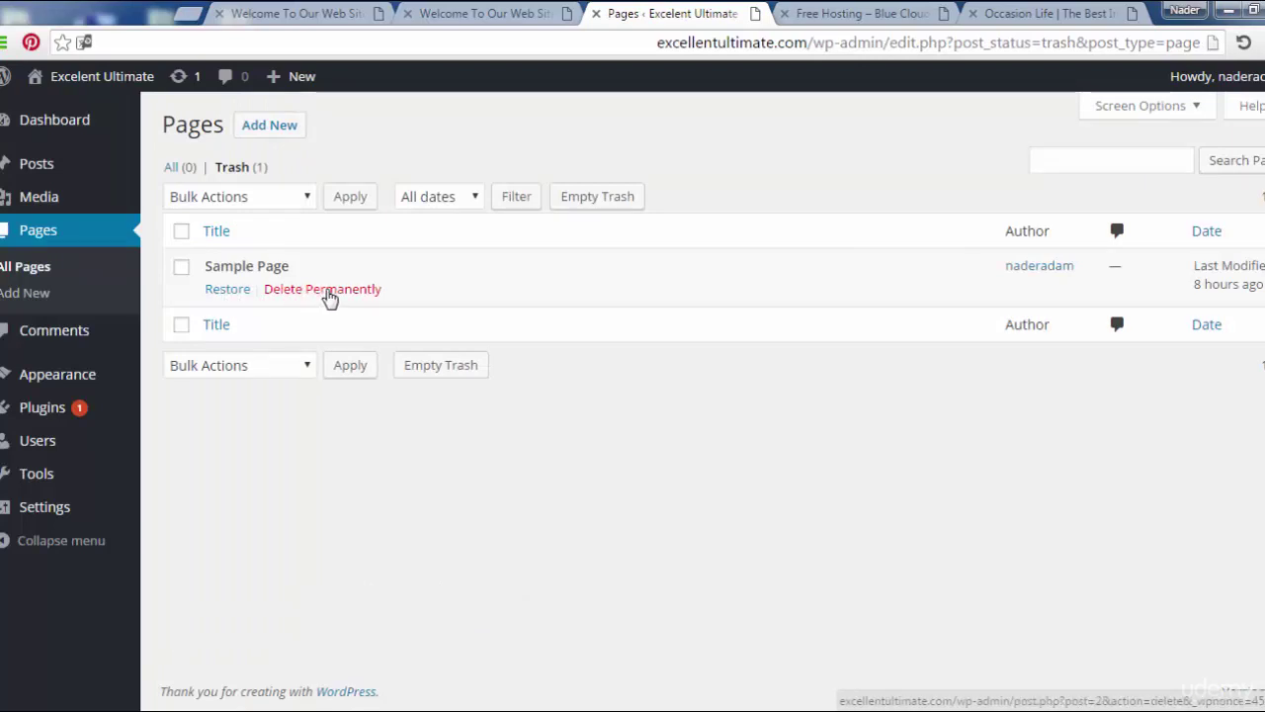
click(327, 294)
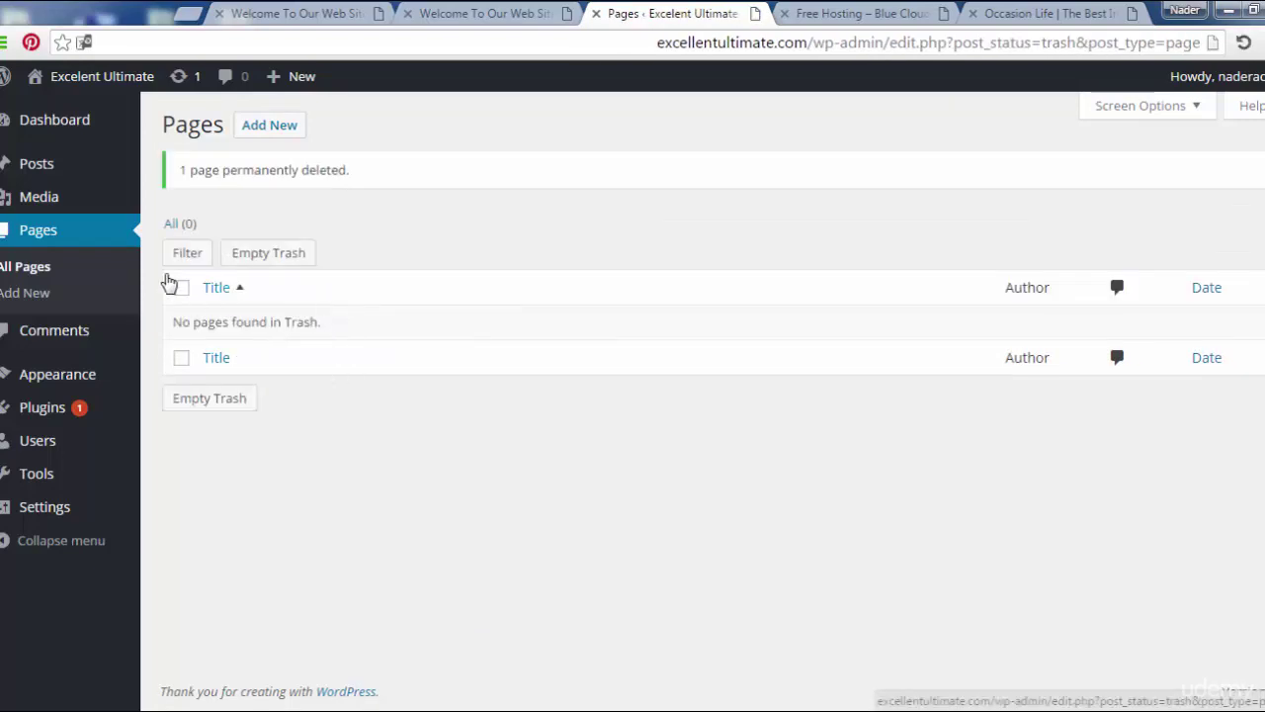
Step: Create a new page and title it "About Us"
click(57, 237)
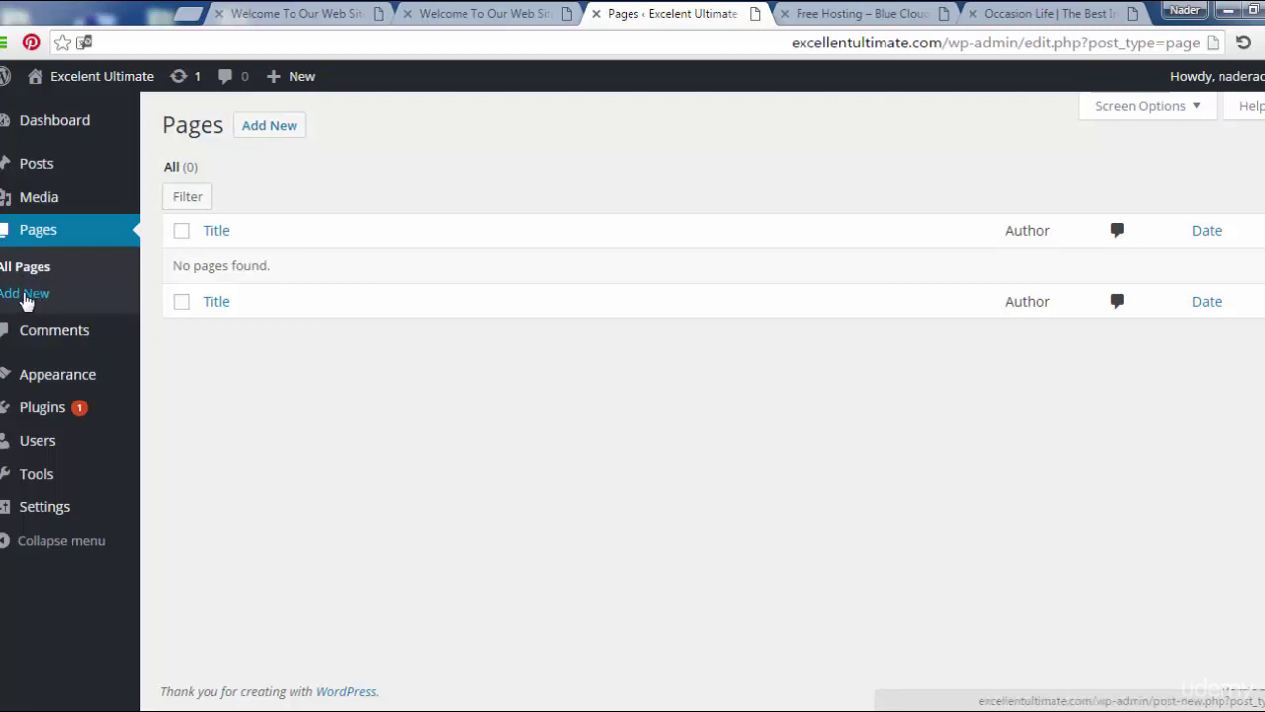
click(29, 295)
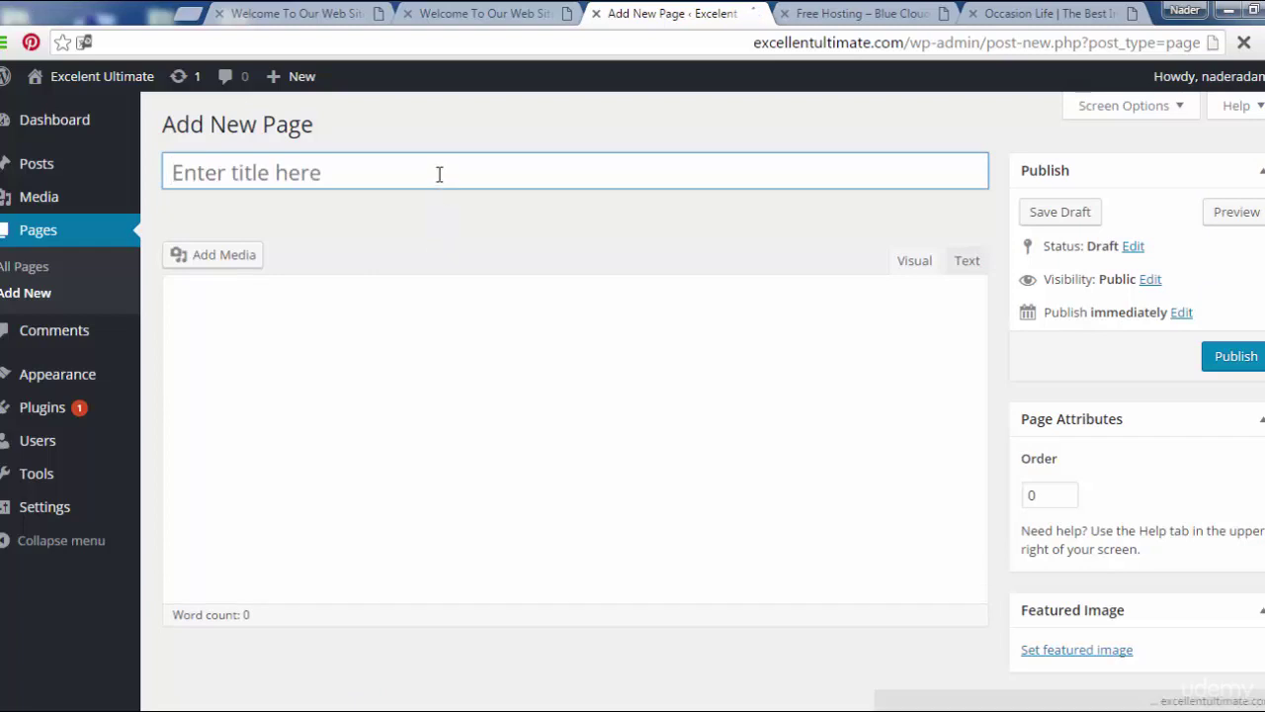
text(A)
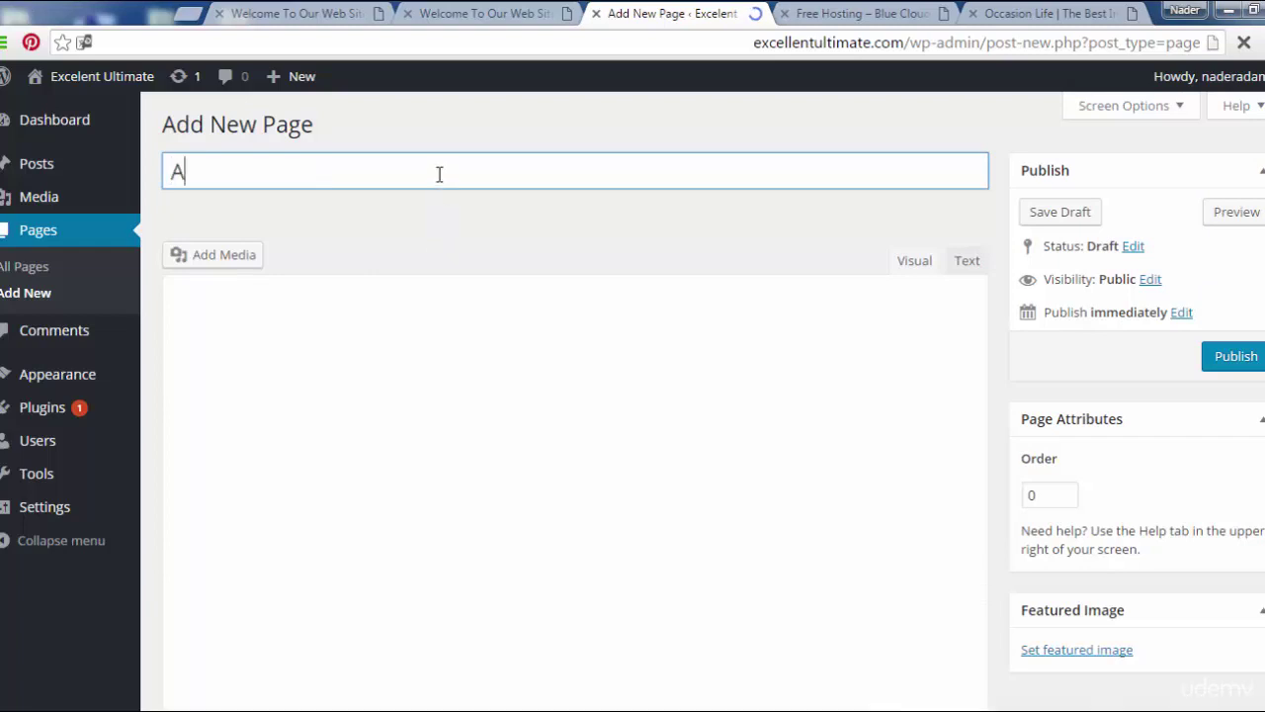
text(bout )
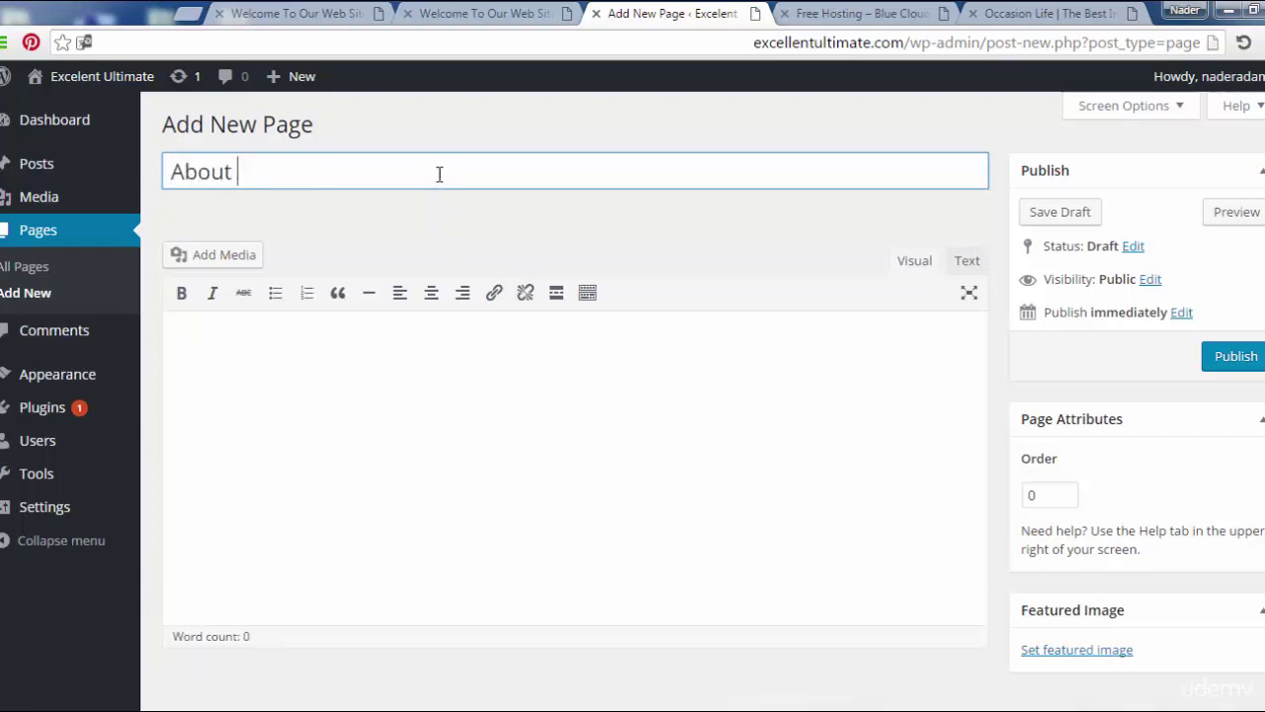
text(Us)
Step: Show the second row of formatting tools for the page body and view the available paragraph and heading styles
click(205, 323)
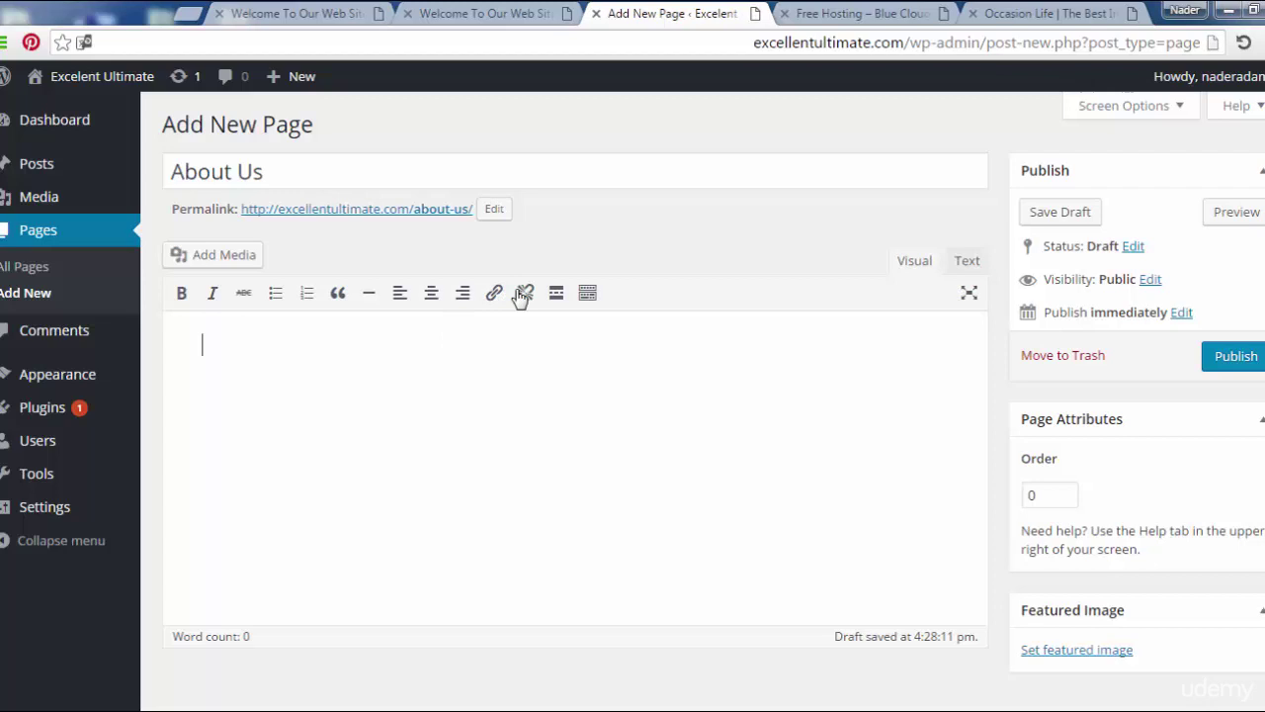
click(587, 294)
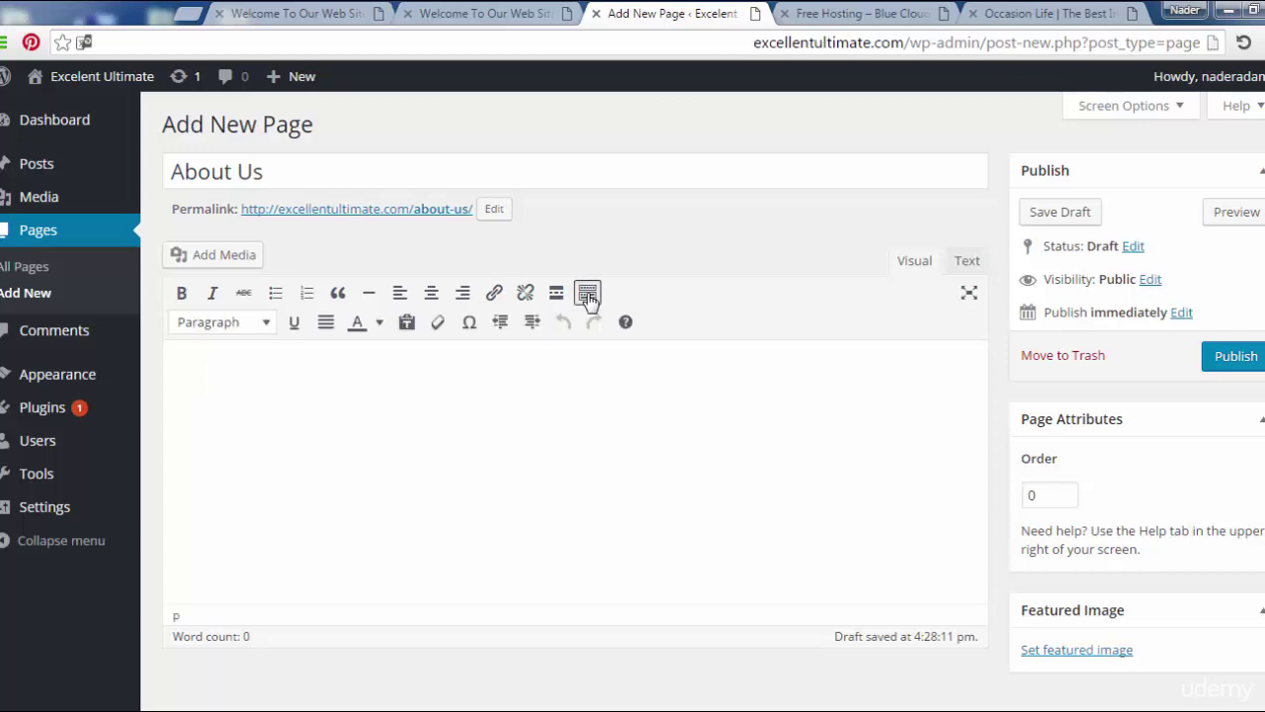
click(259, 333)
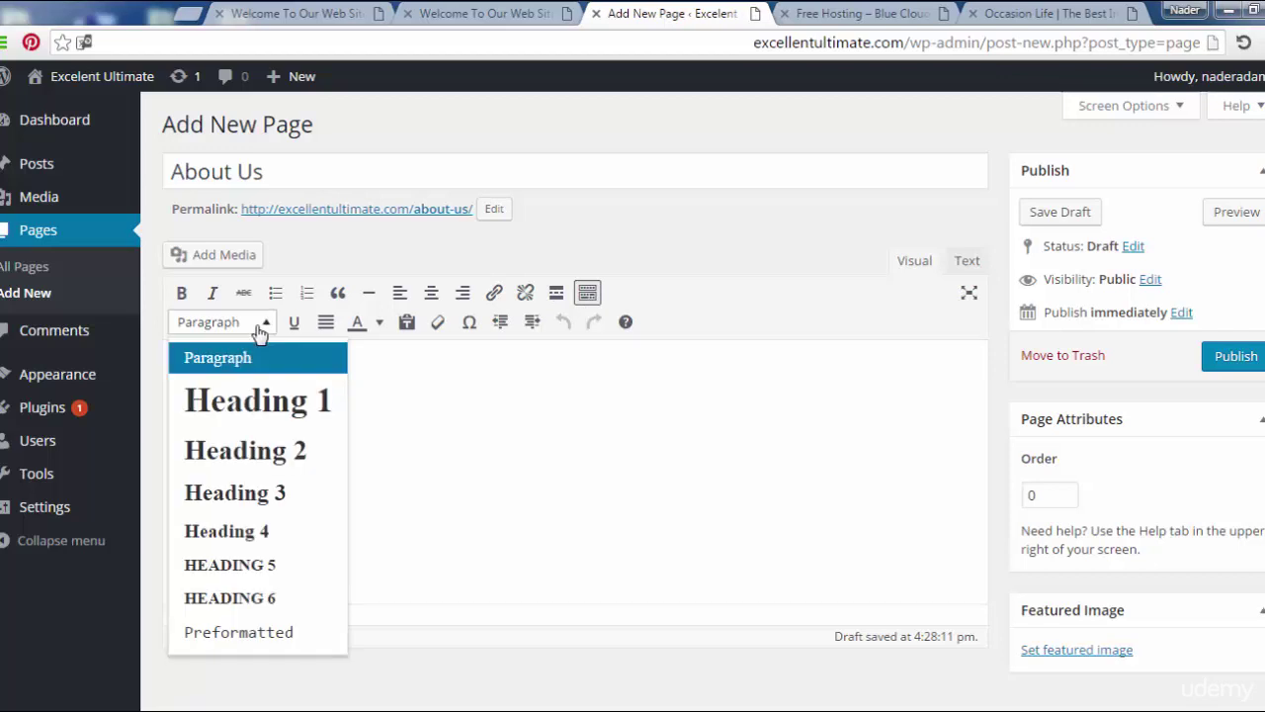
click(259, 333)
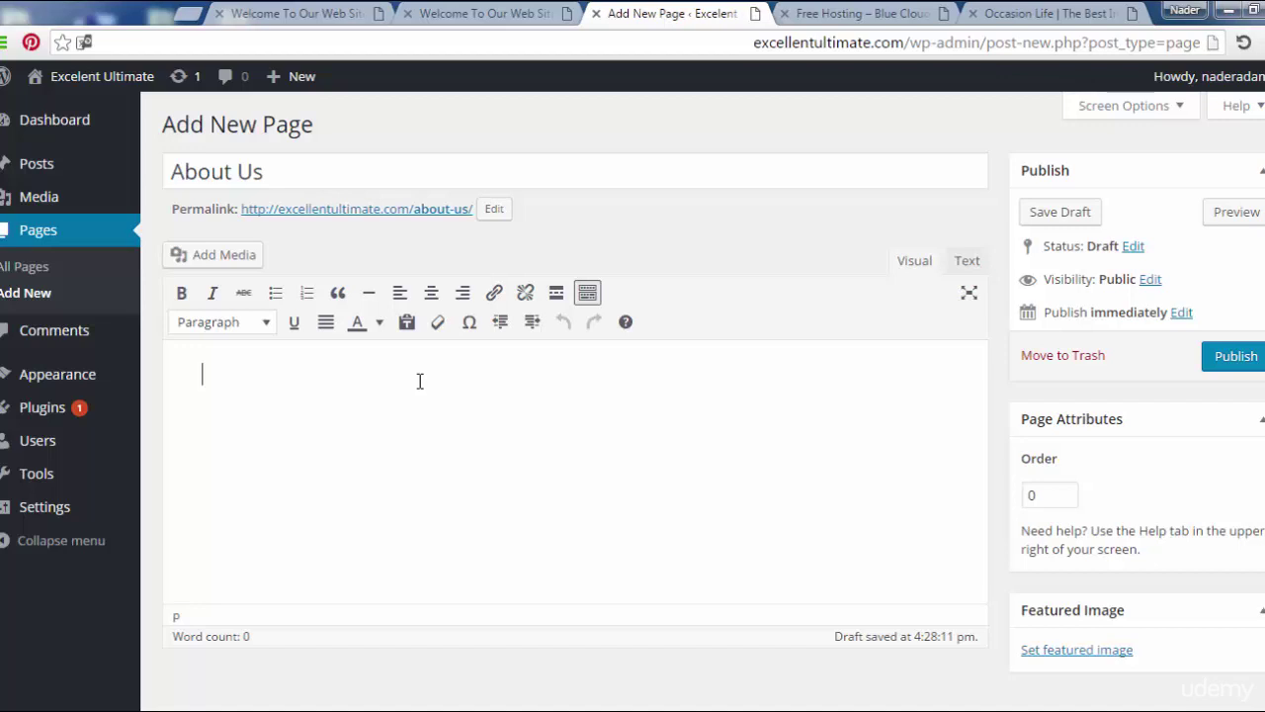
Step: Copy the full body text of the Occasion Life site's About Us page and paste it into the new page's body
click(1038, 13)
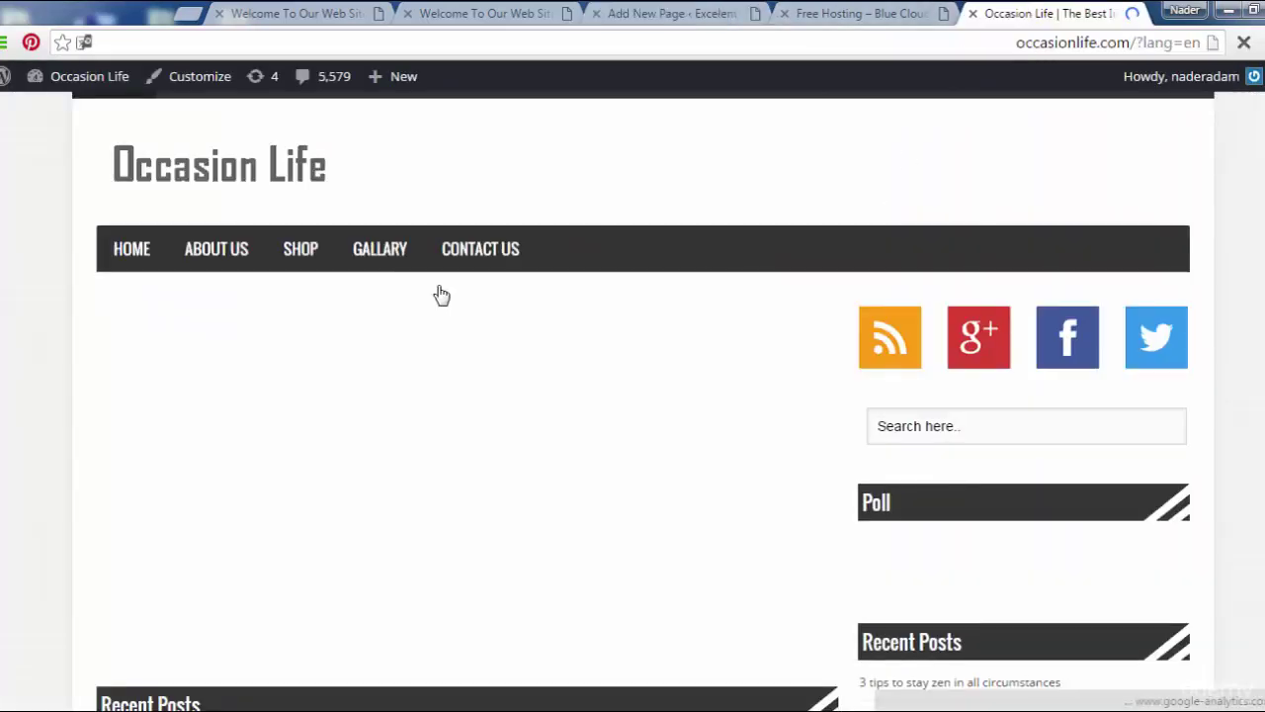
click(222, 255)
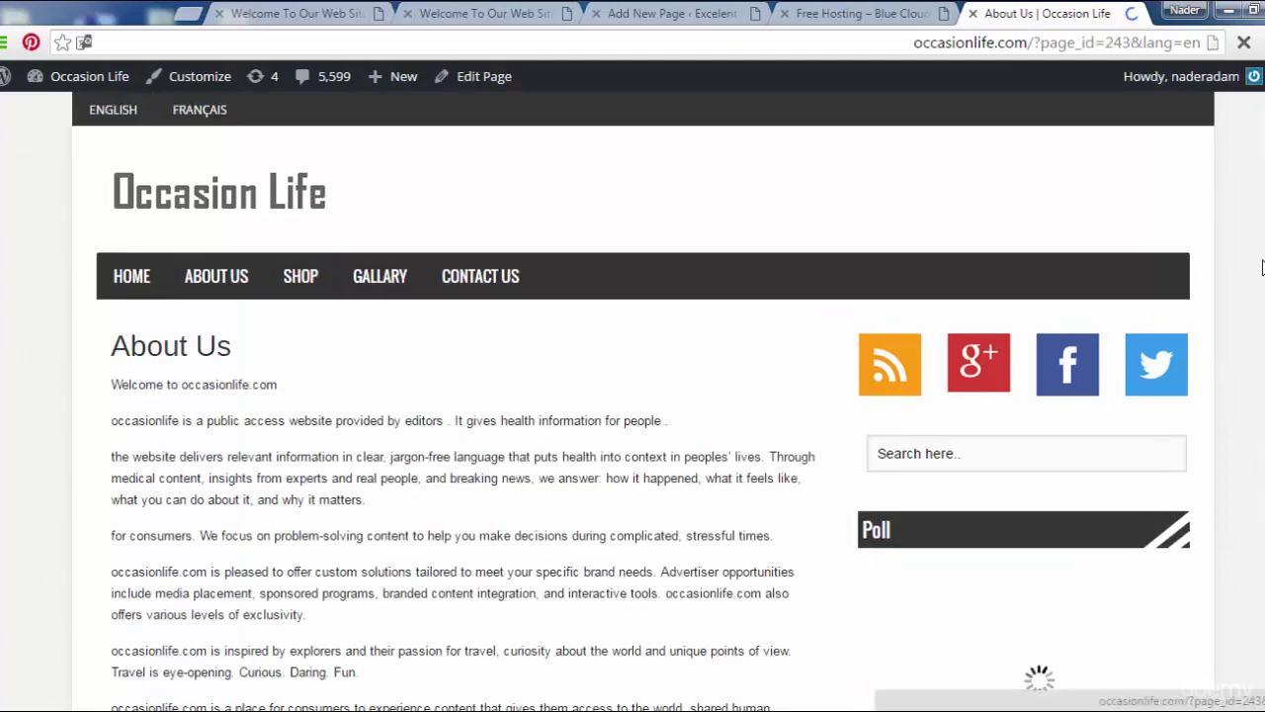
scroll(577, 311, down, 2)
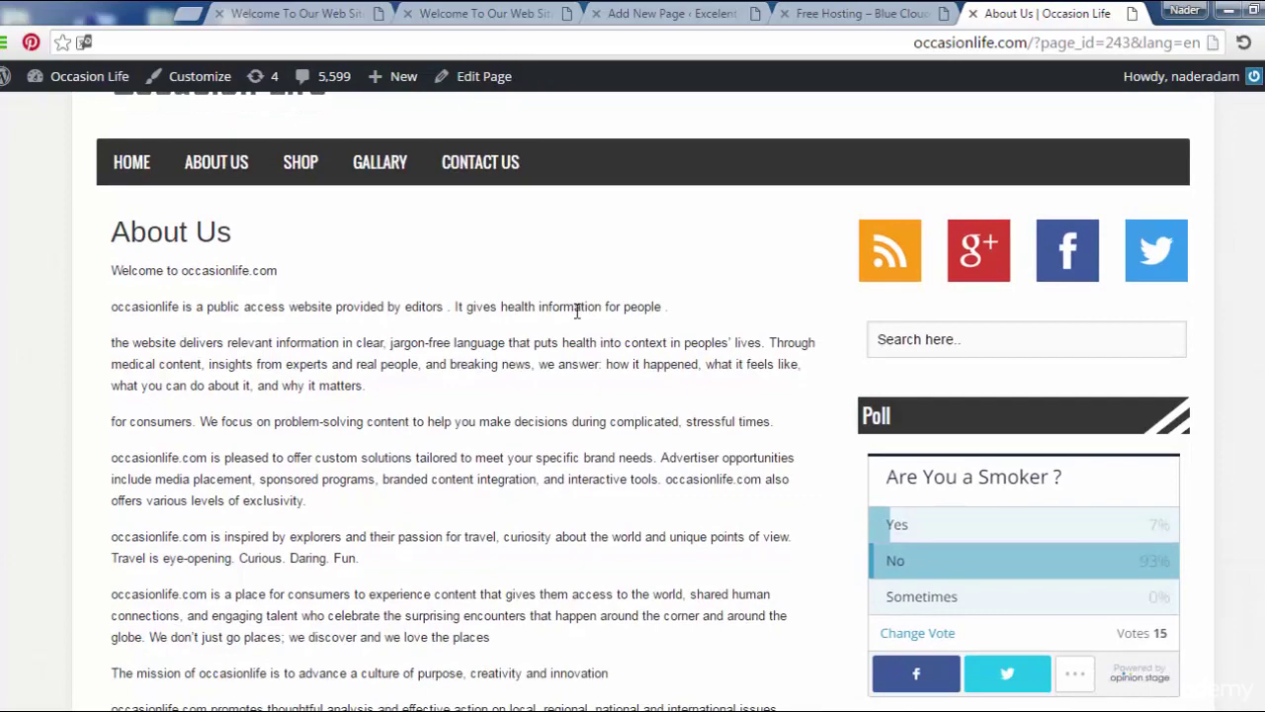
drag(112, 271, 517, 483)
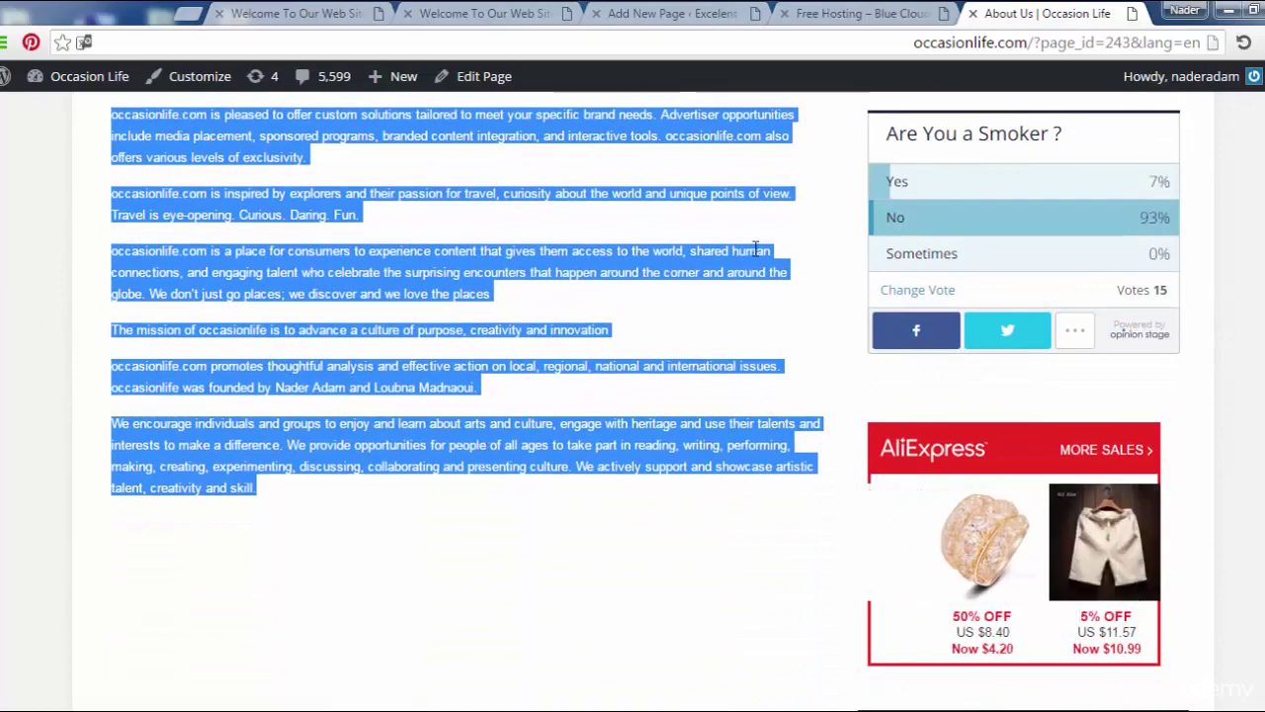
click(687, 11)
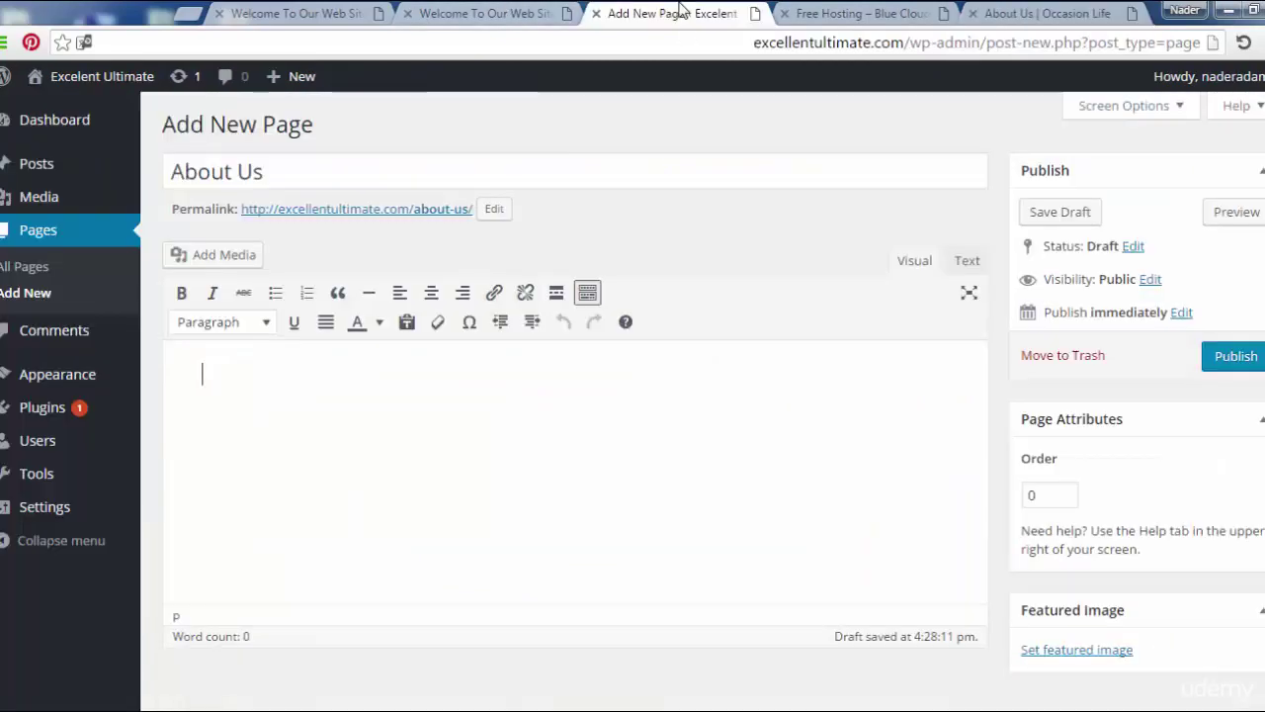
click(370, 371)
key(ctrl+v)
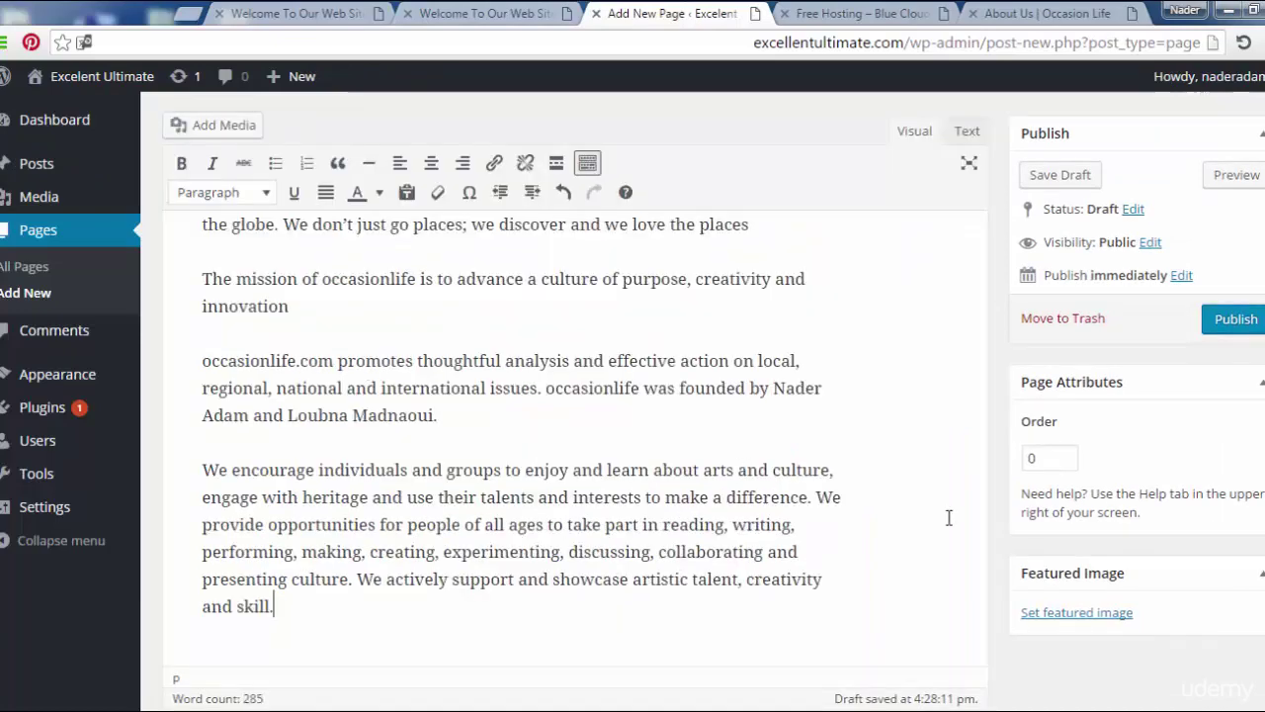
Step: Format the opening line "Welcome to occasionlife.com" as Heading 3 with blue text
scroll(949, 517, up, 2)
scroll(522, 435, up, 8)
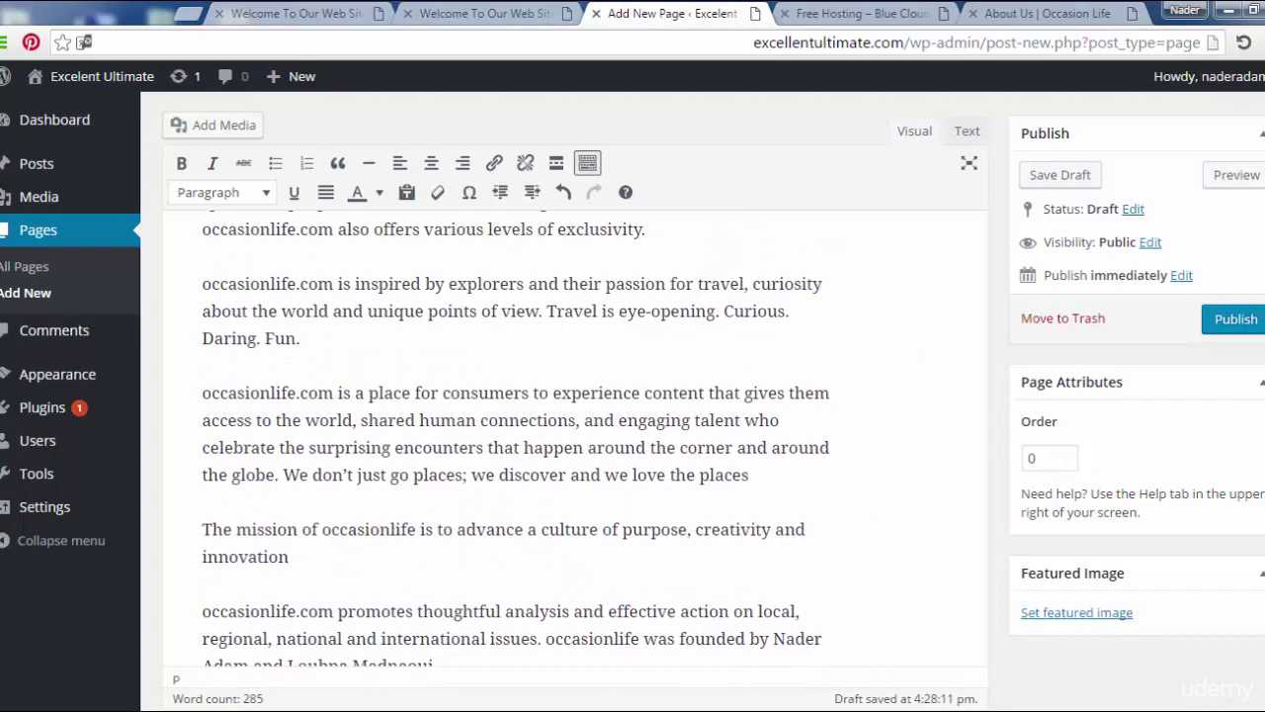
scroll(576, 445, up, 8)
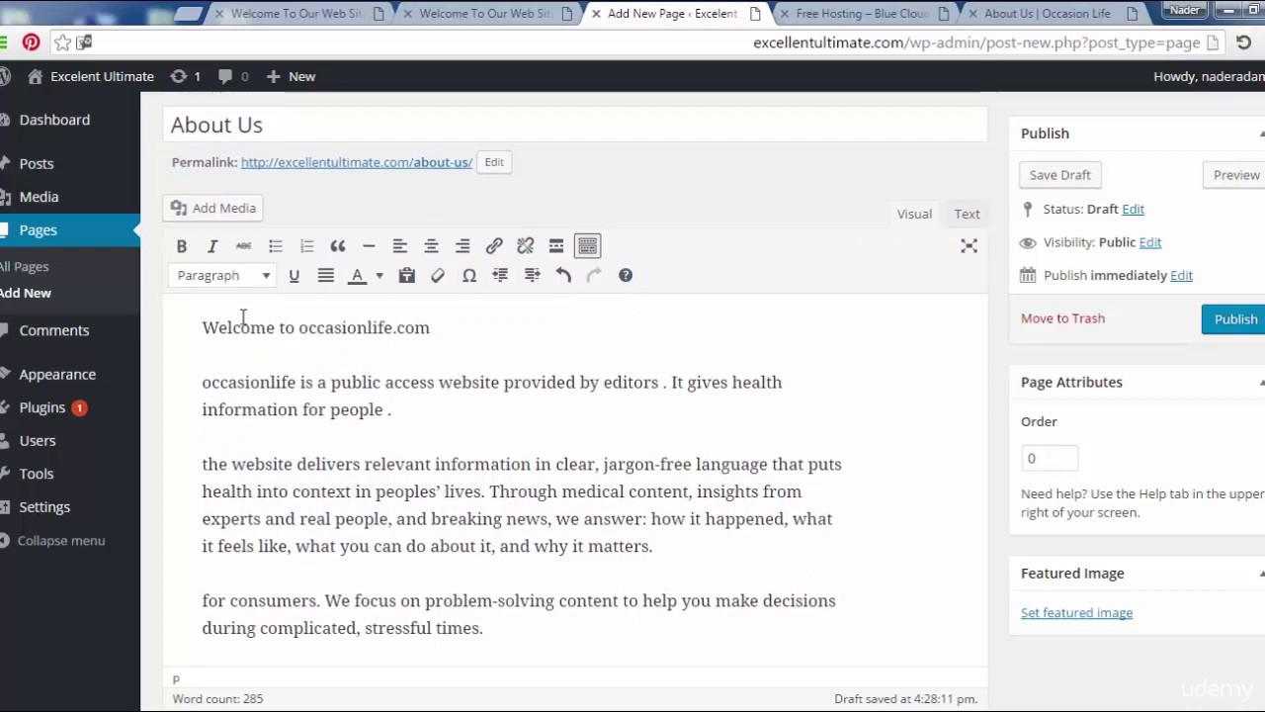
drag(202, 327, 432, 328)
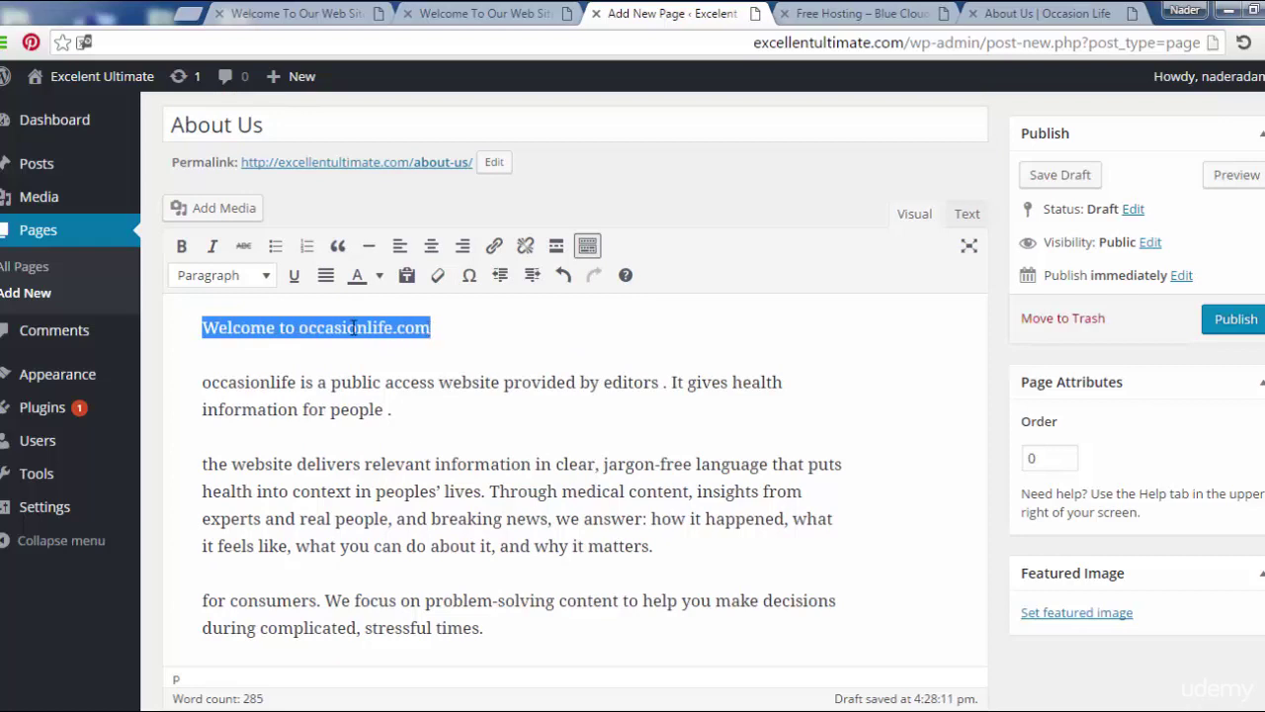
click(265, 280)
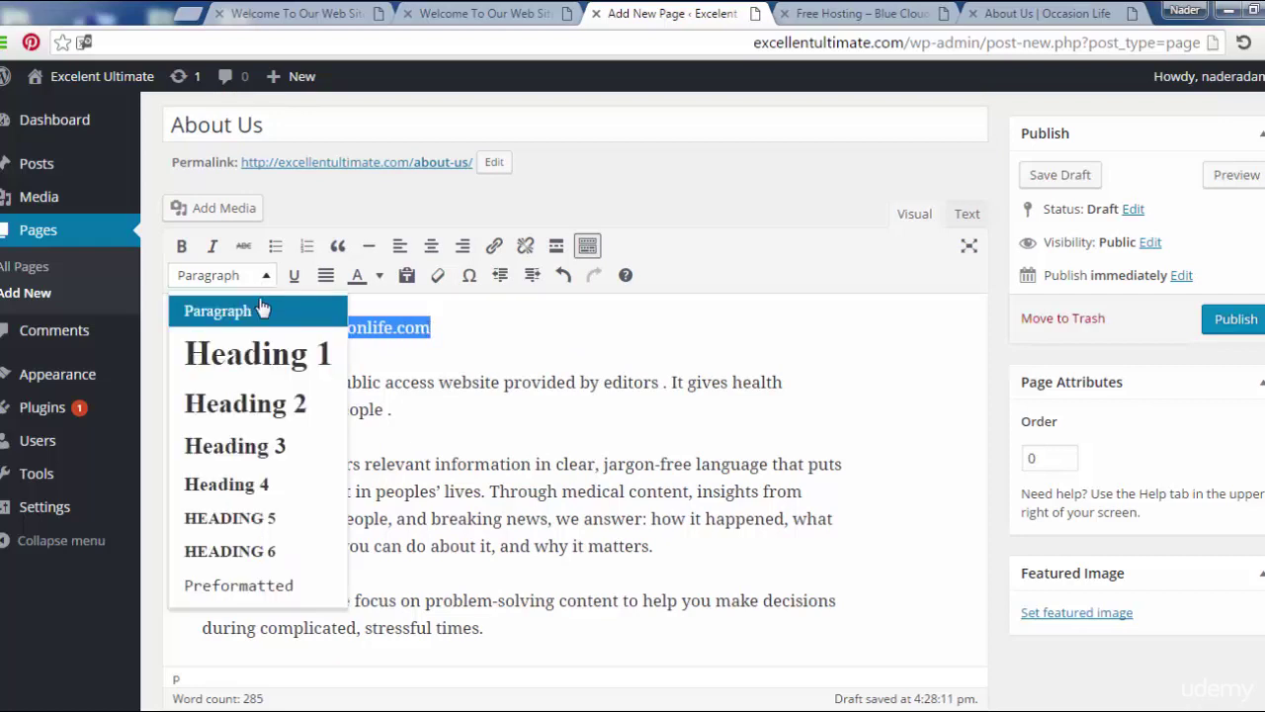
click(263, 445)
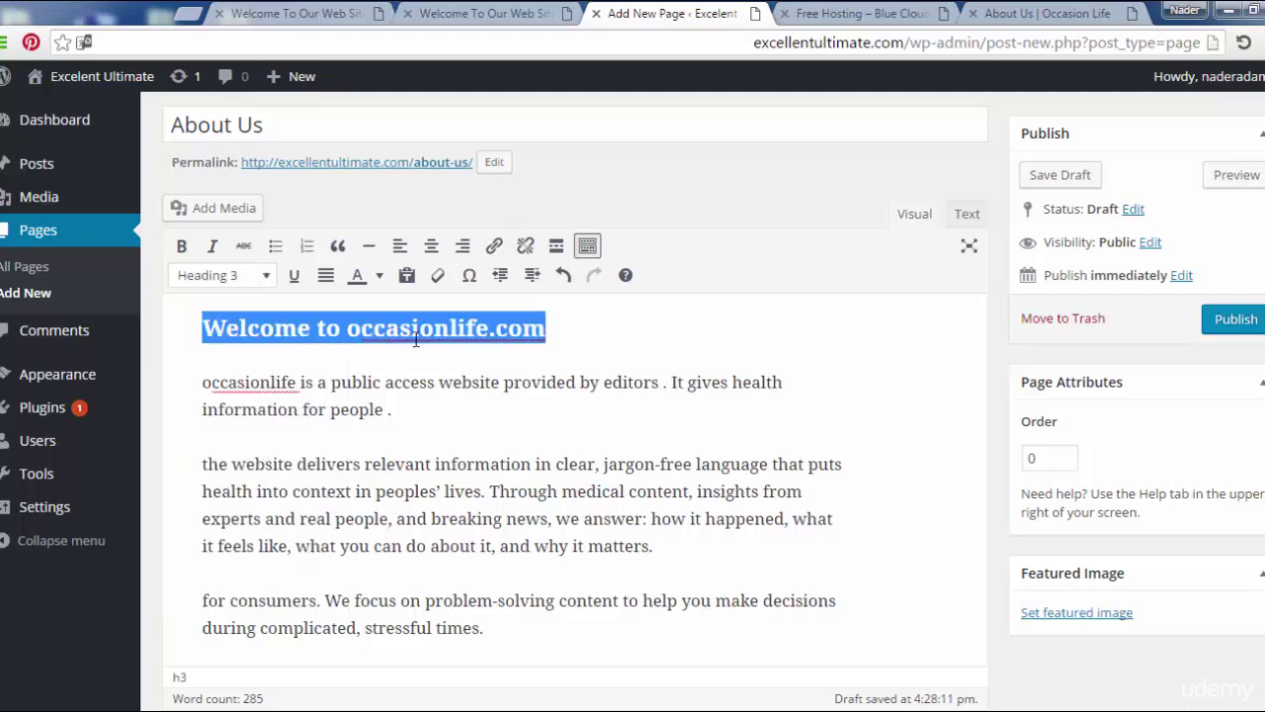
click(380, 277)
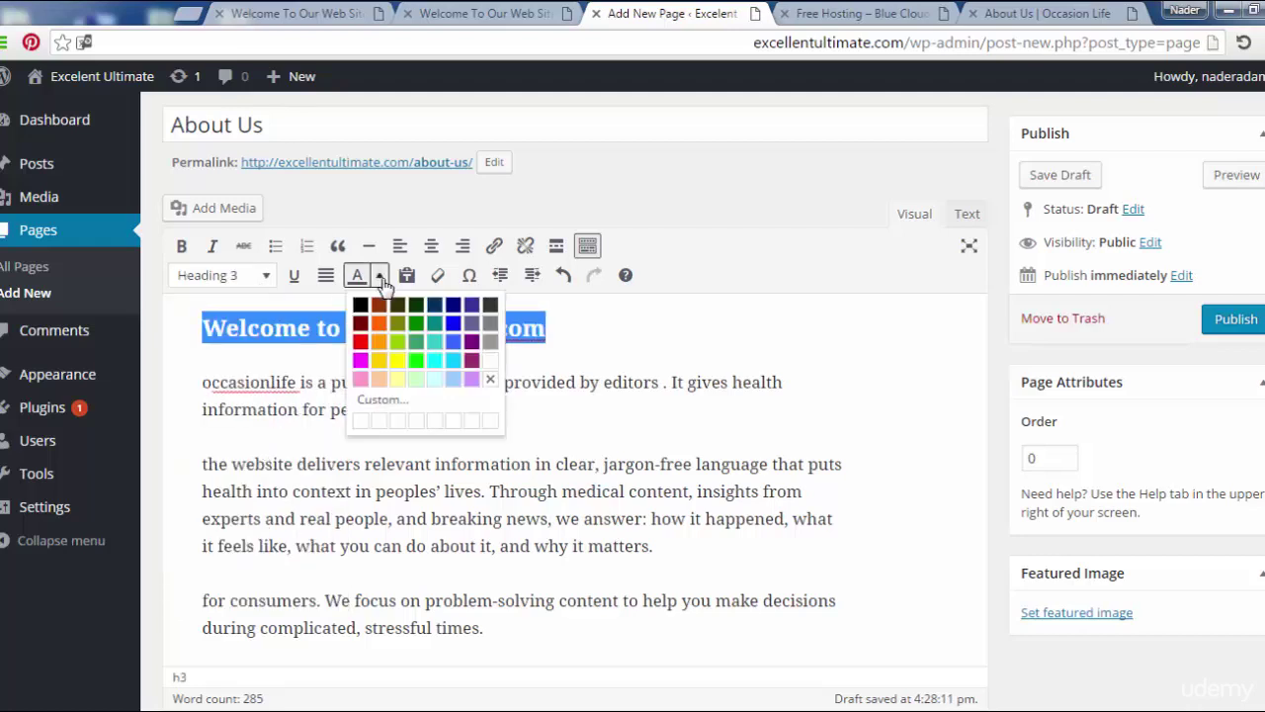
click(453, 326)
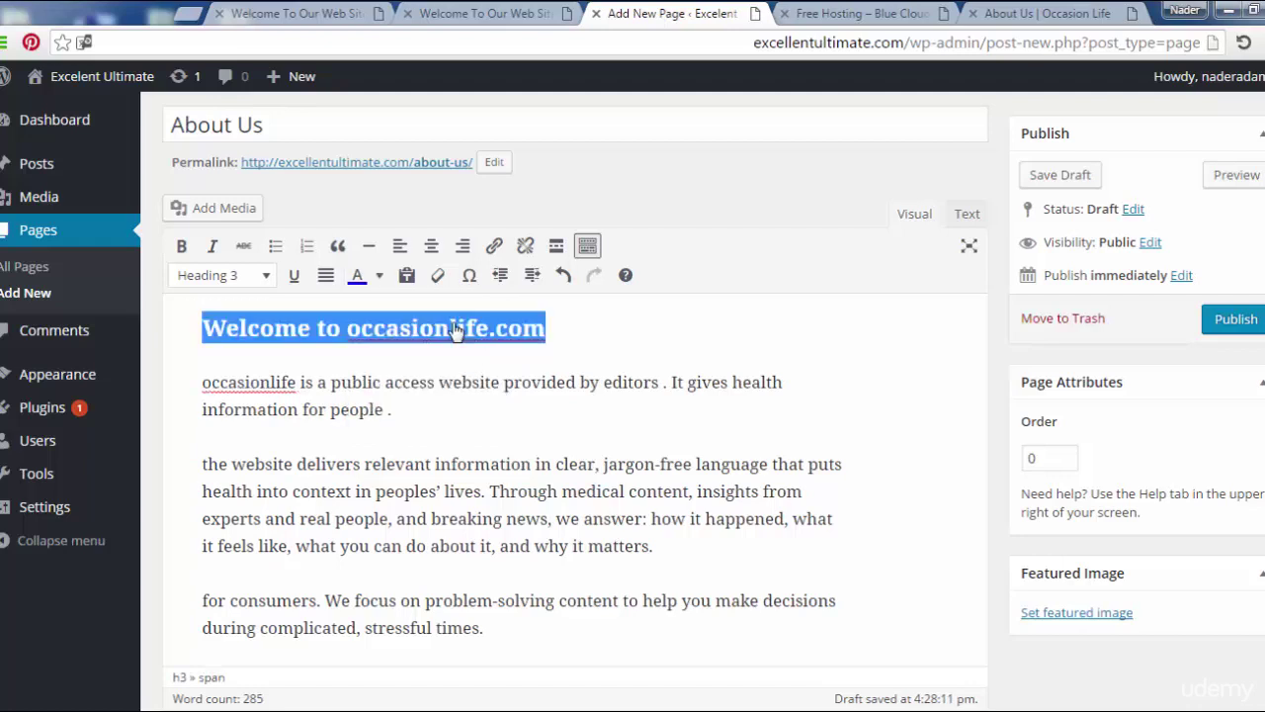
Step: Justify the paragraph that begins "the website delivers relevant information"
click(447, 400)
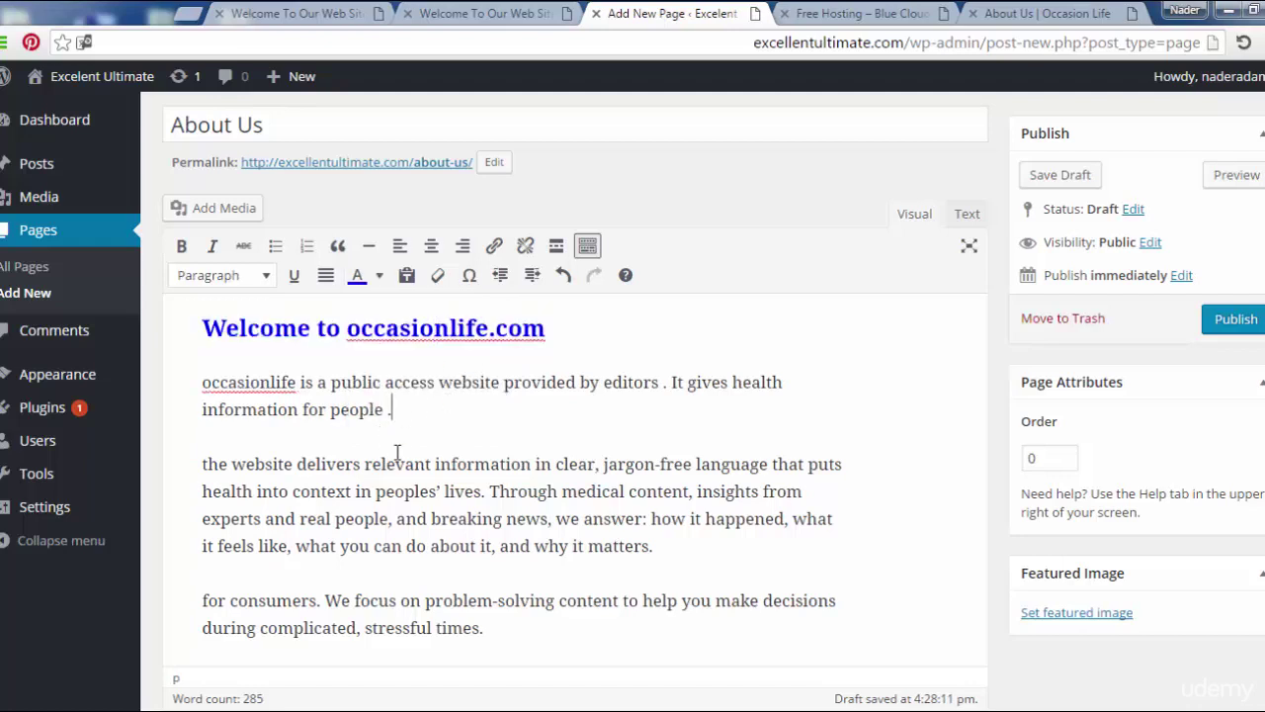
drag(200, 461, 682, 544)
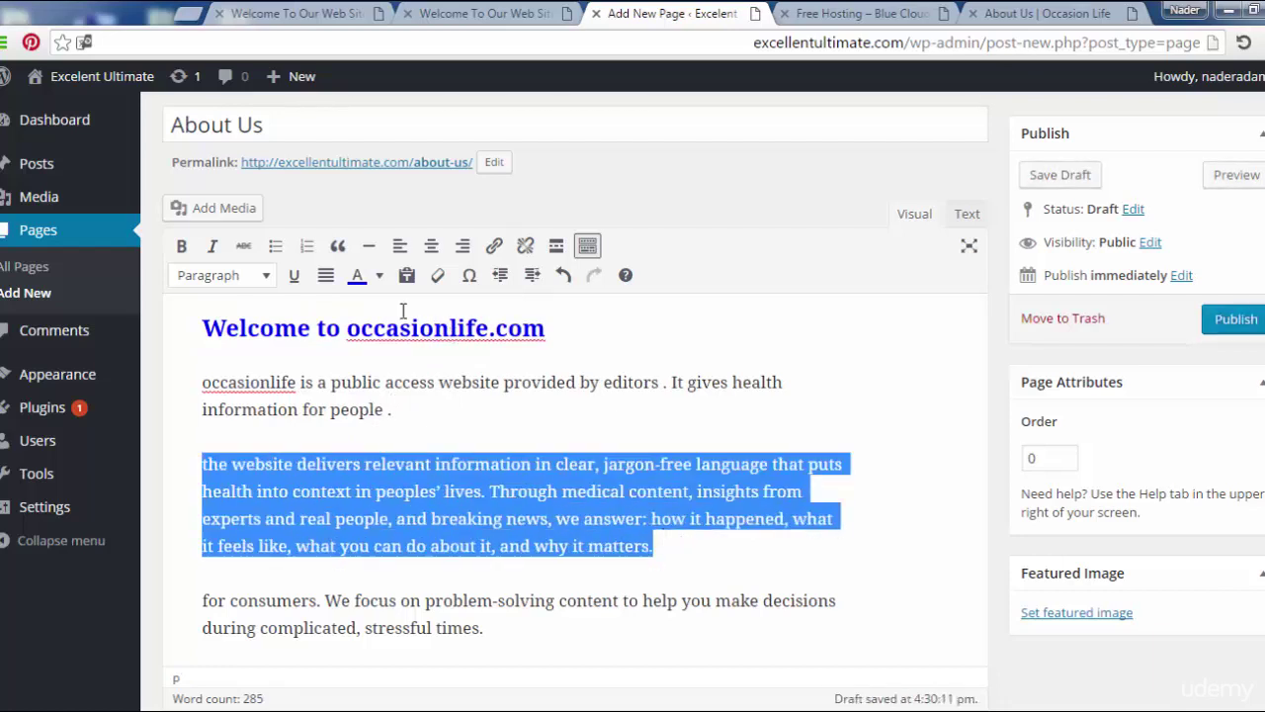
click(325, 276)
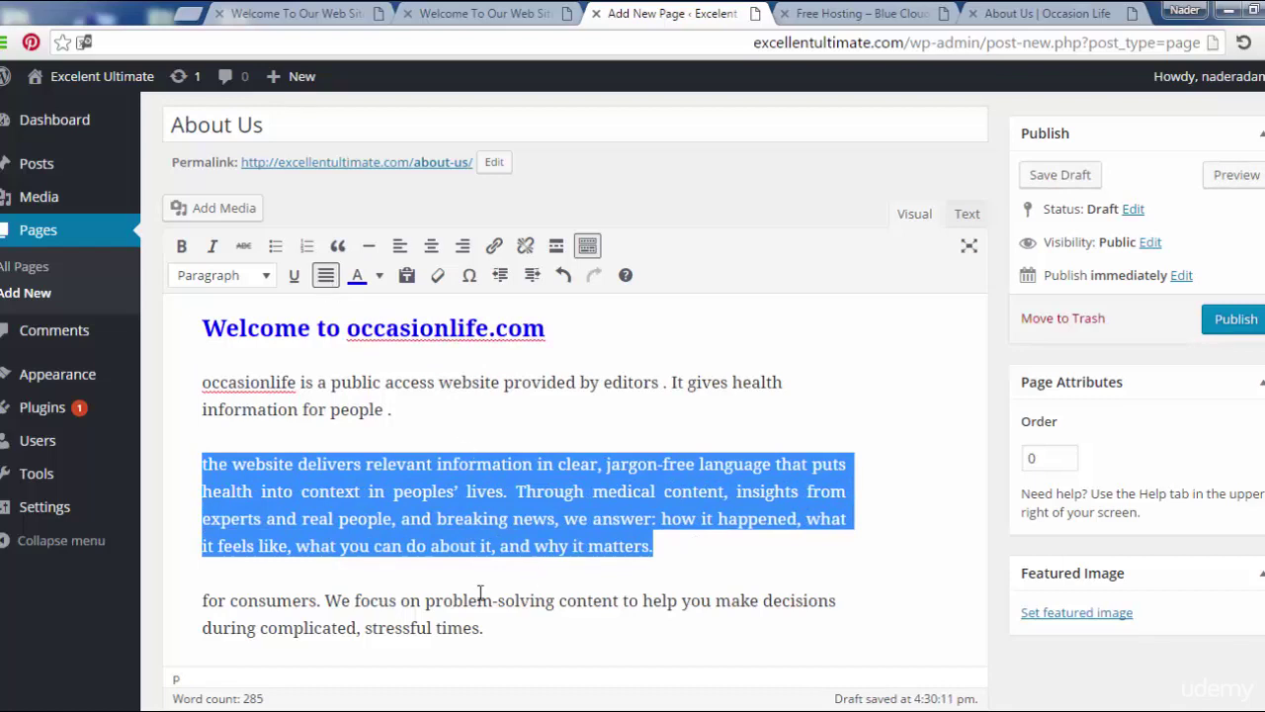
Step: Try right and center alignment on the paragraph beginning "for consumers", and finish with it aligned left
triple_click(414, 605)
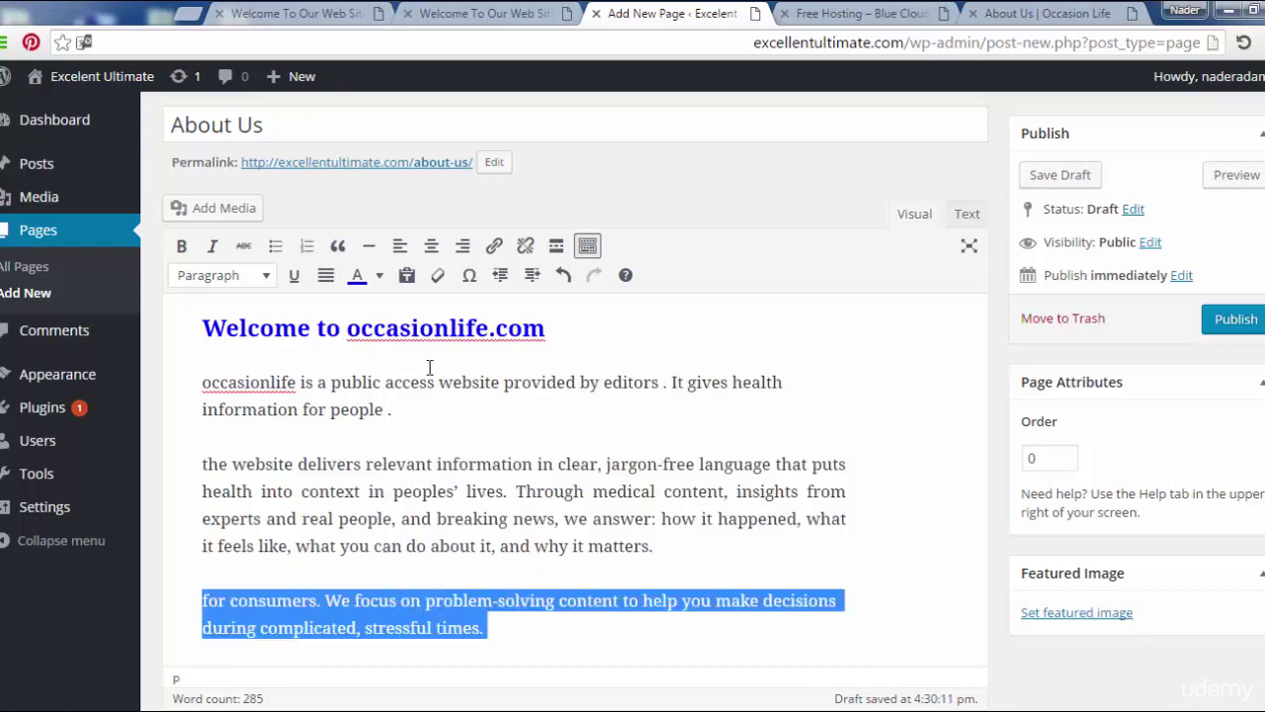
click(463, 246)
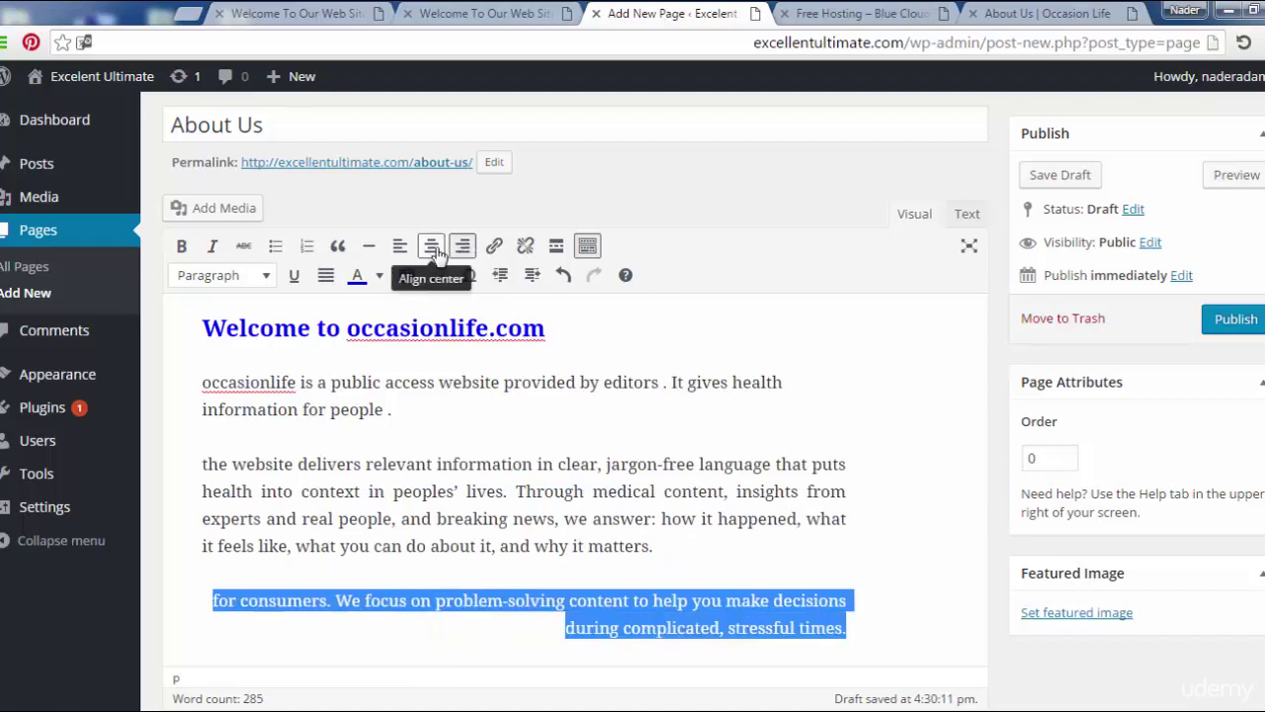
click(432, 249)
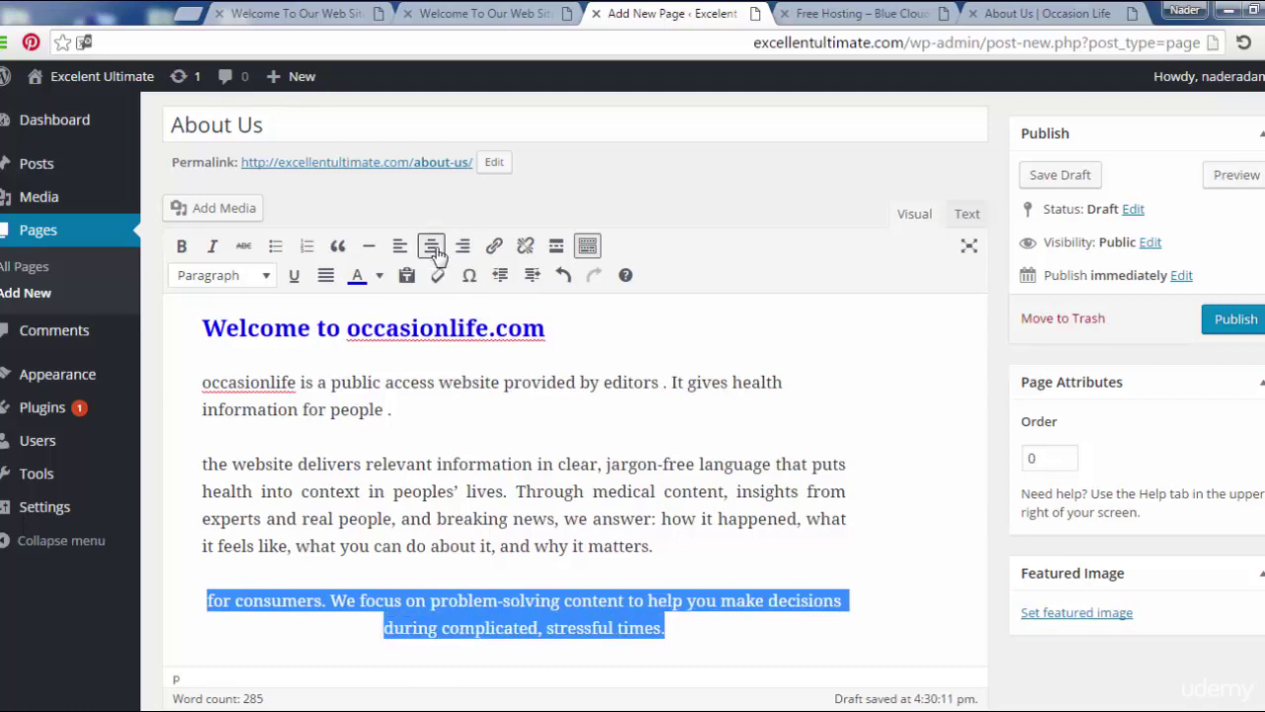
click(401, 248)
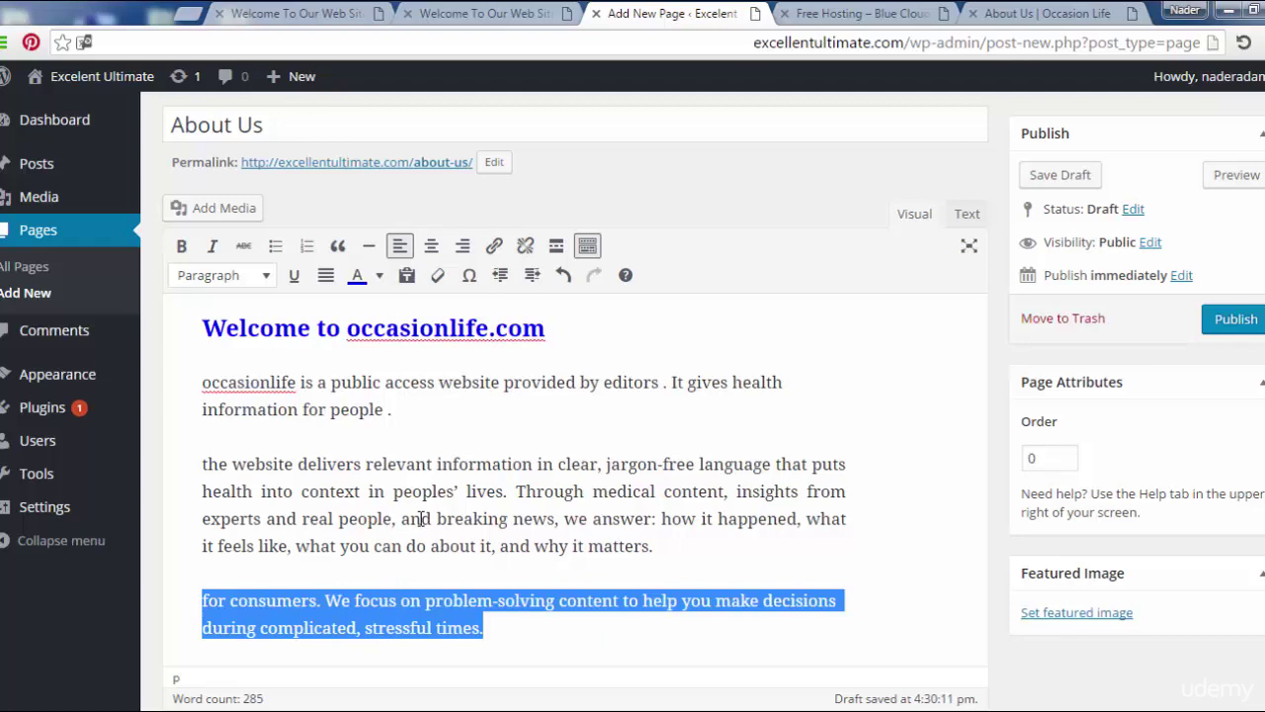
Step: Format the paragraph beginning "the website delivers relevant information" as a blockquote
double_click(363, 518)
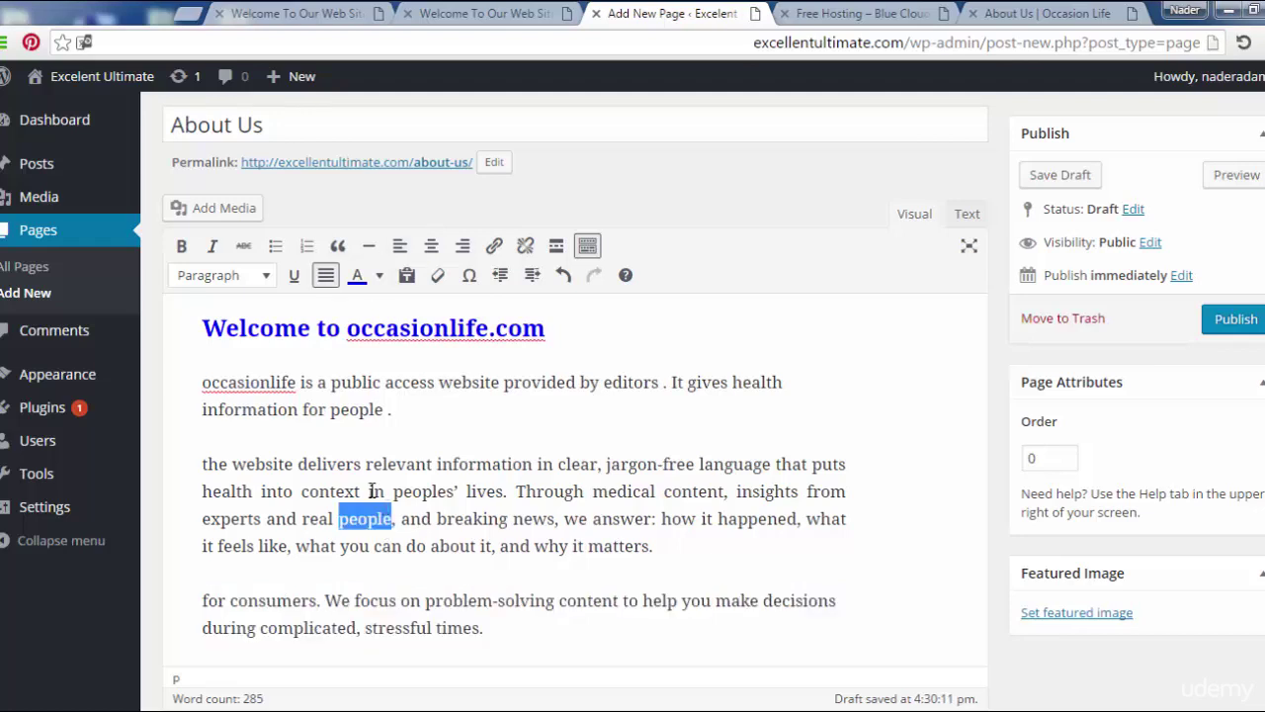
triple_click(372, 491)
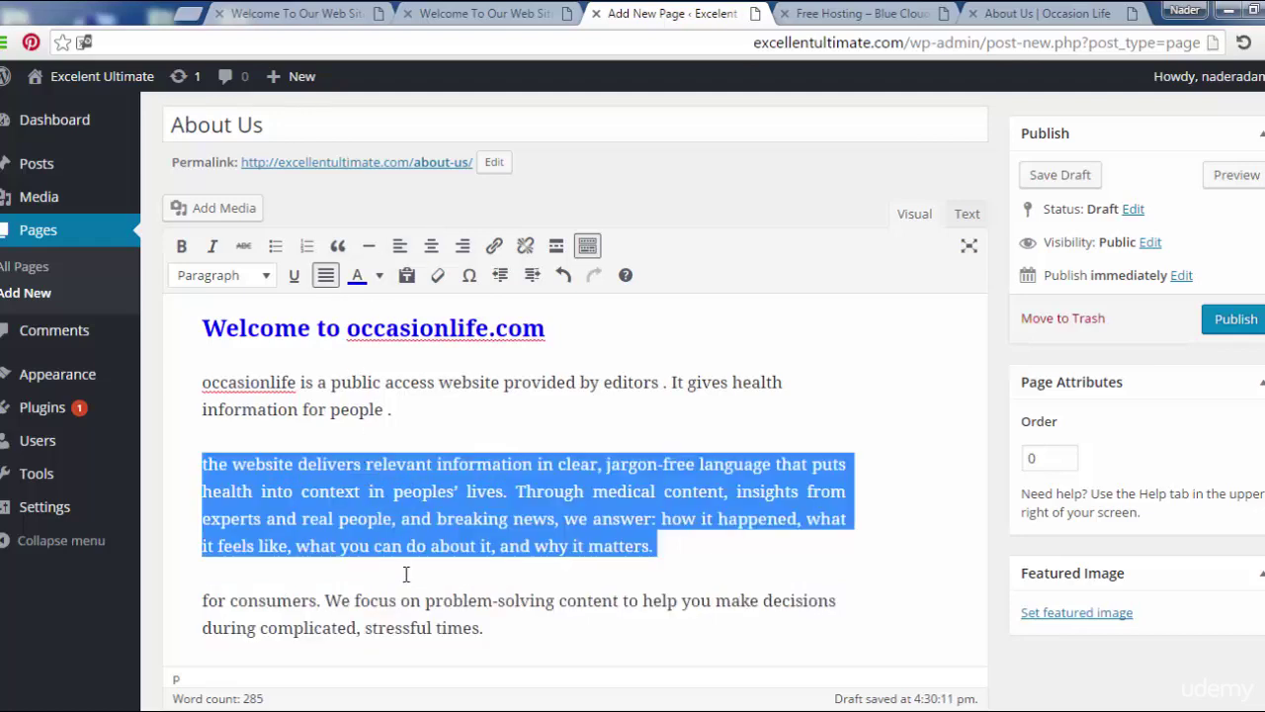
click(339, 250)
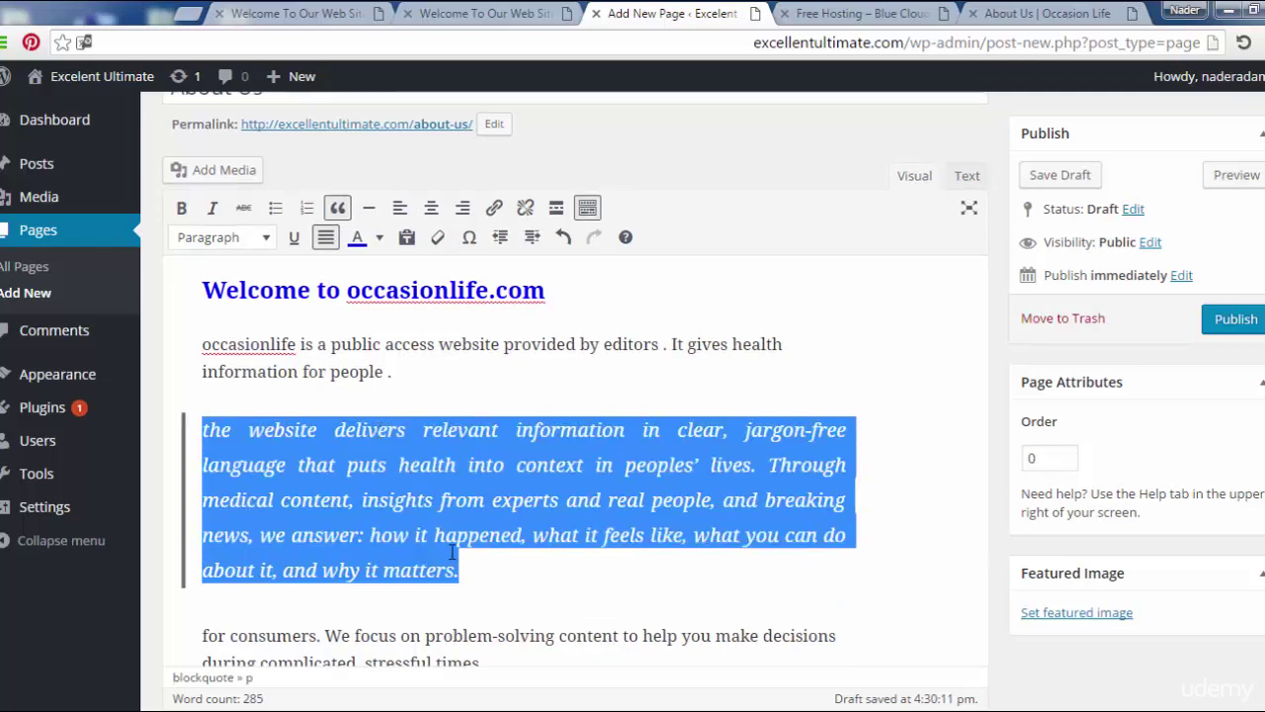
click(474, 568)
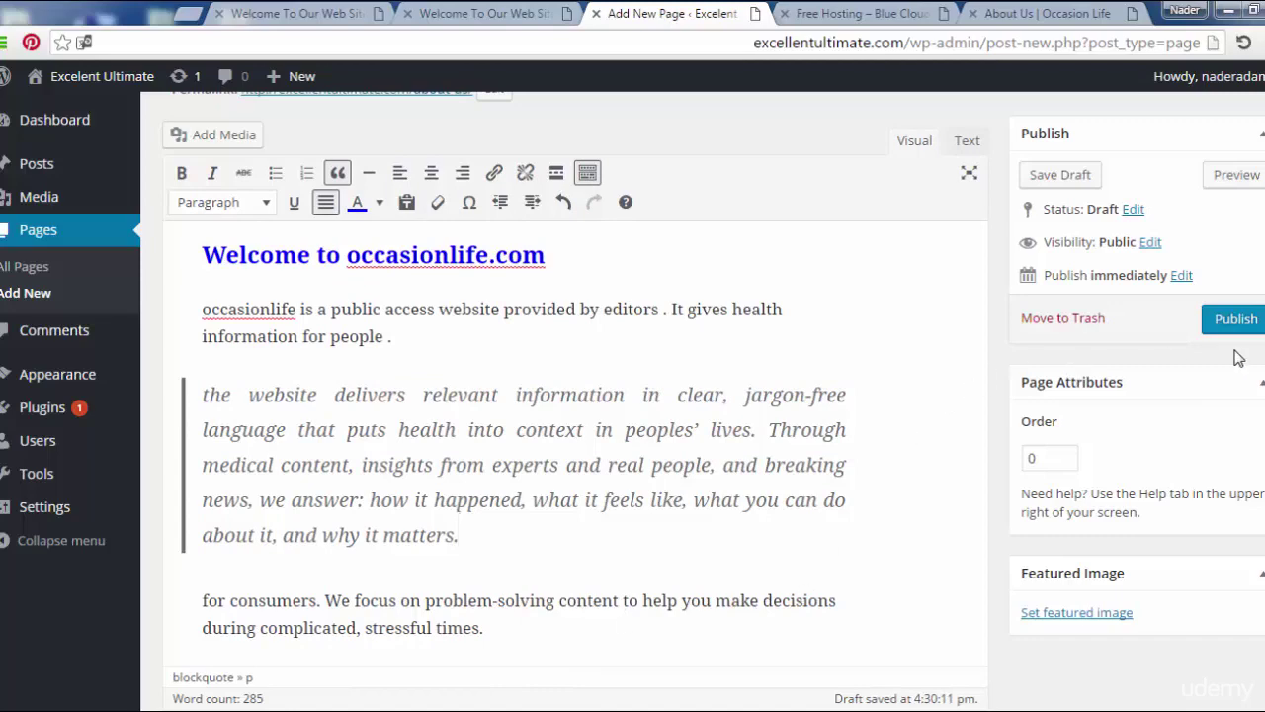
Step: Add an empty paragraph after the one that begins "for consumers"
scroll(575, 396, down, 4)
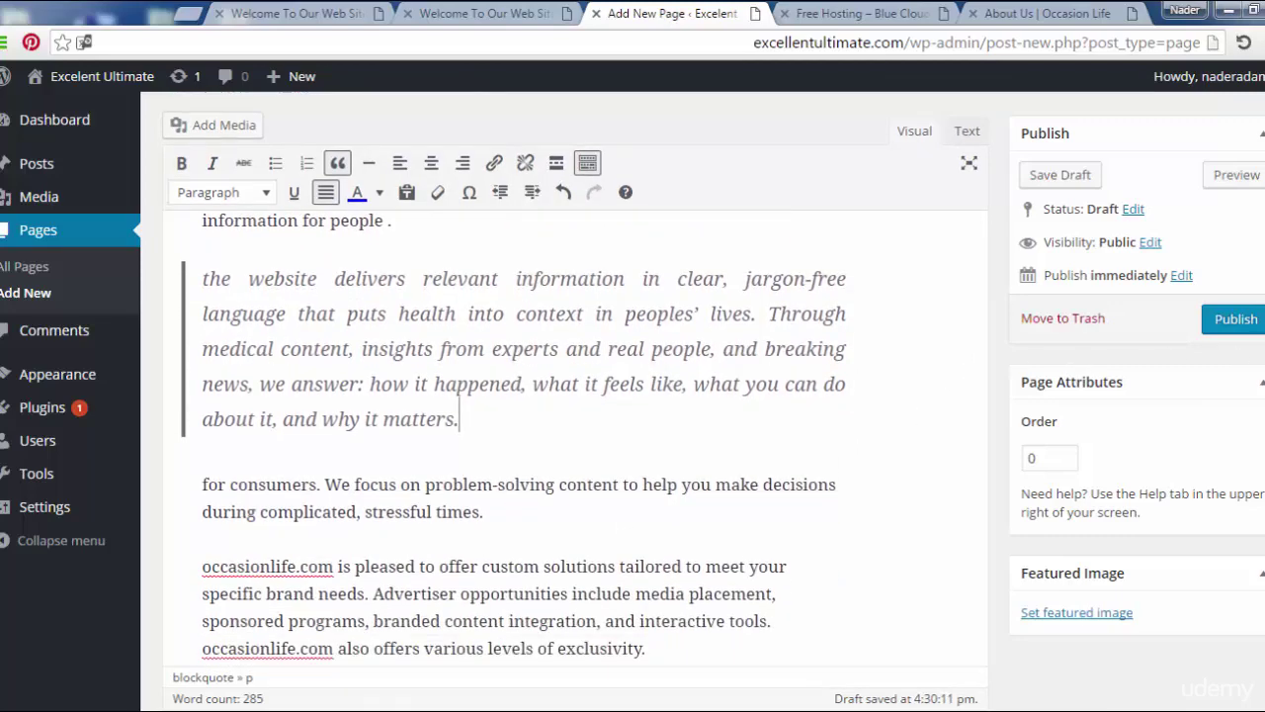
scroll(575, 395, down, 8)
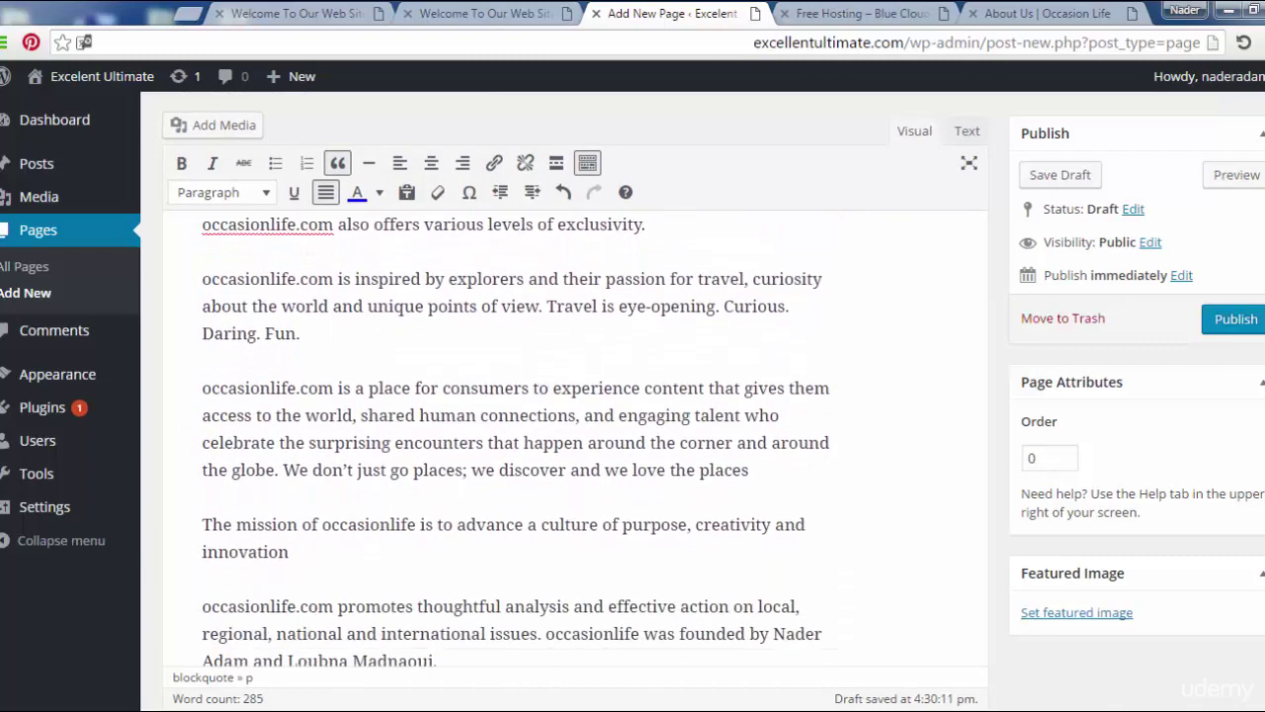
scroll(575, 396, down, 5)
scroll(575, 395, up, 4)
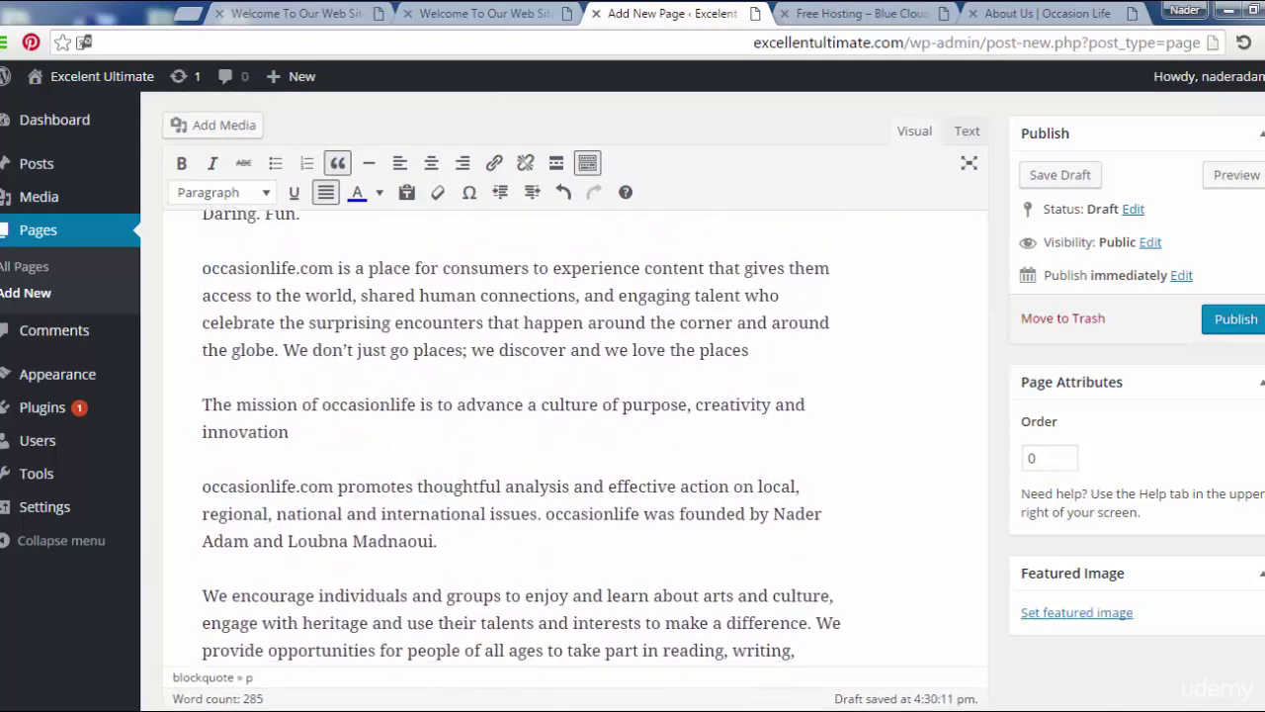
scroll(575, 396, up, 10)
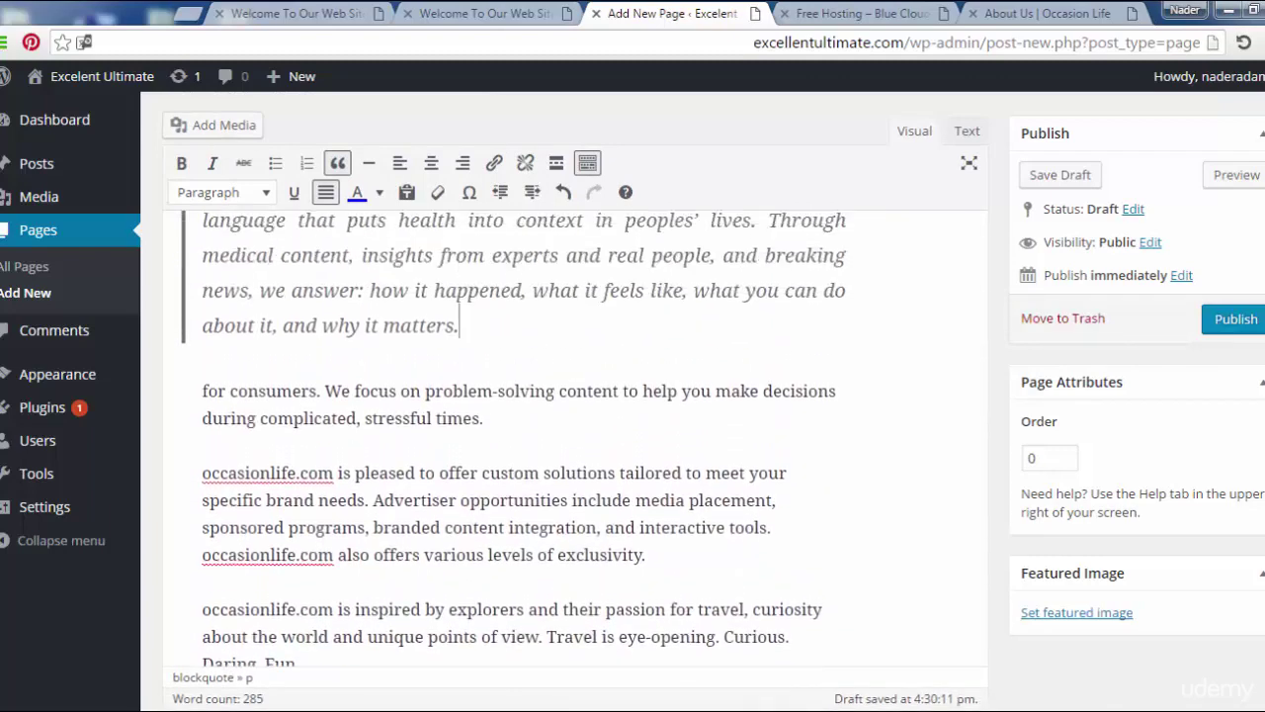
scroll(575, 395, up, 3)
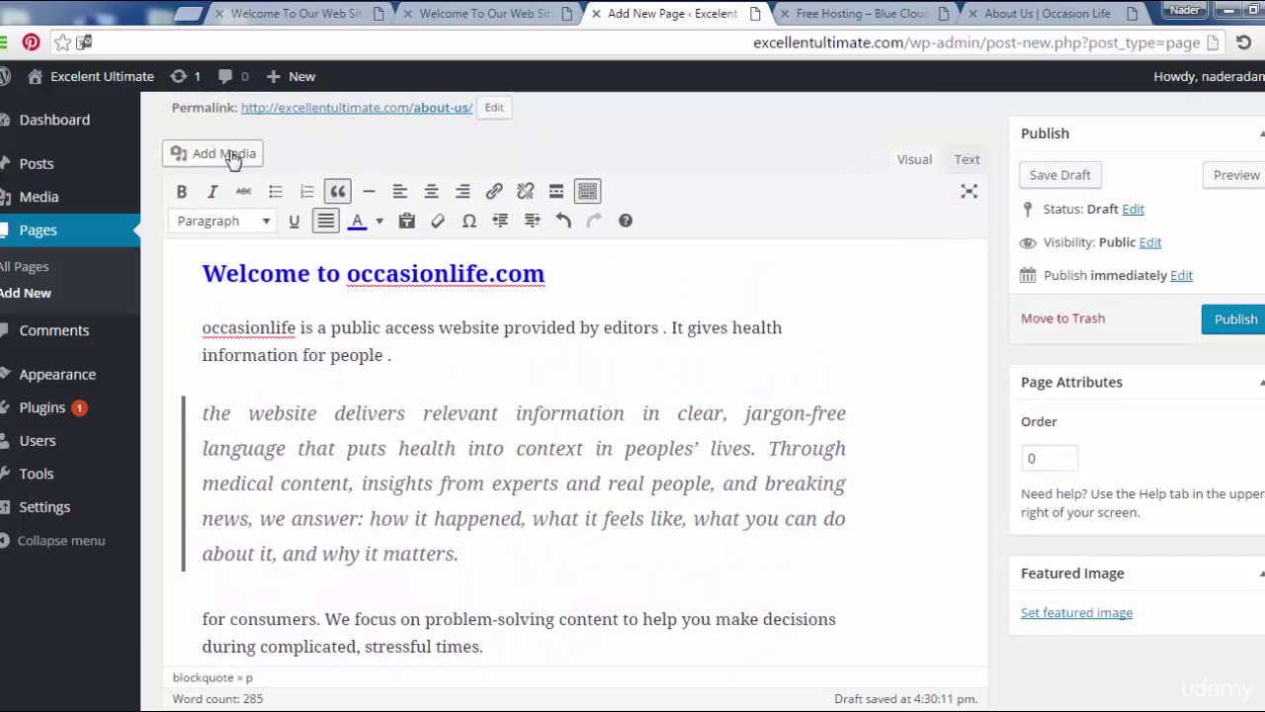
click(485, 646)
key(Return)
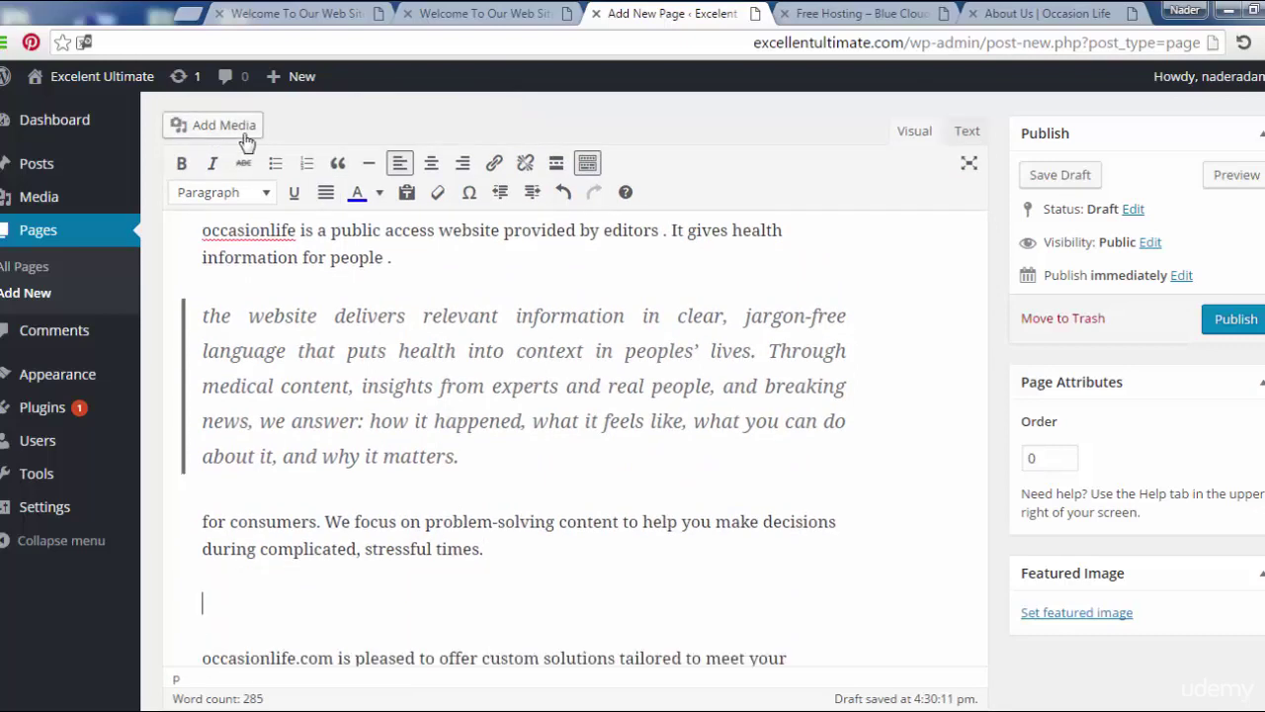
click(239, 128)
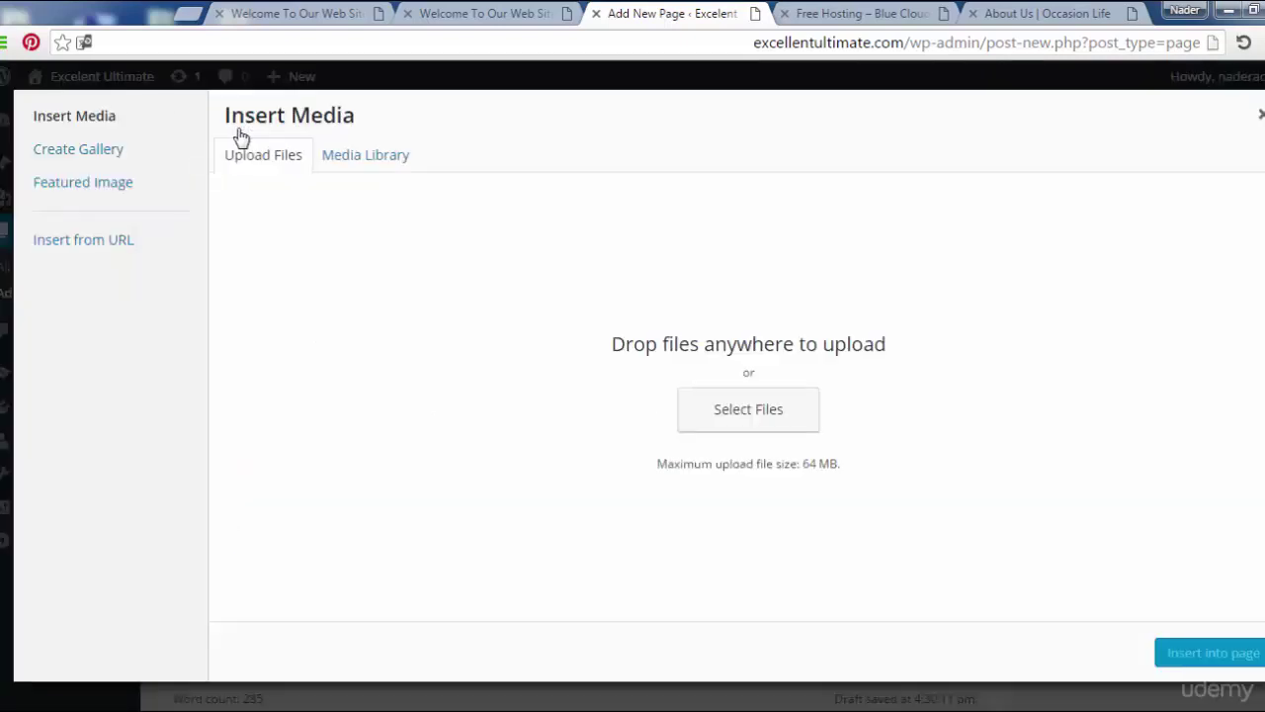
click(361, 158)
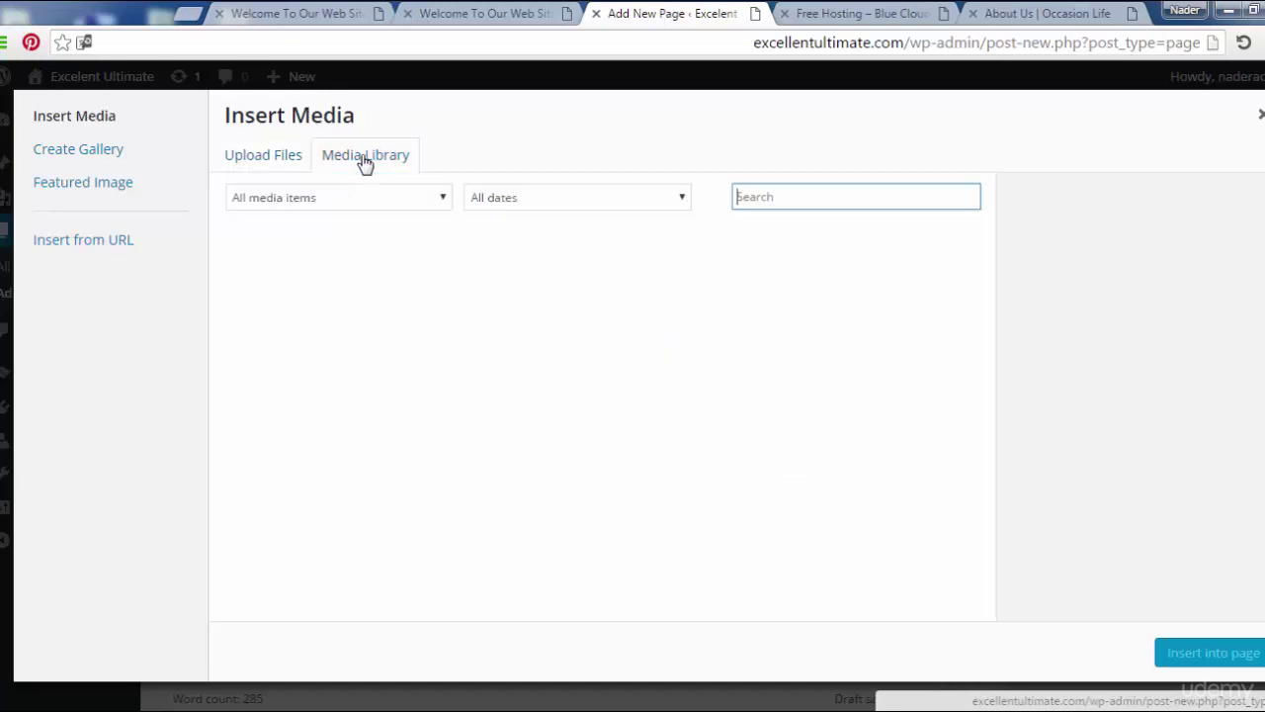
click(274, 173)
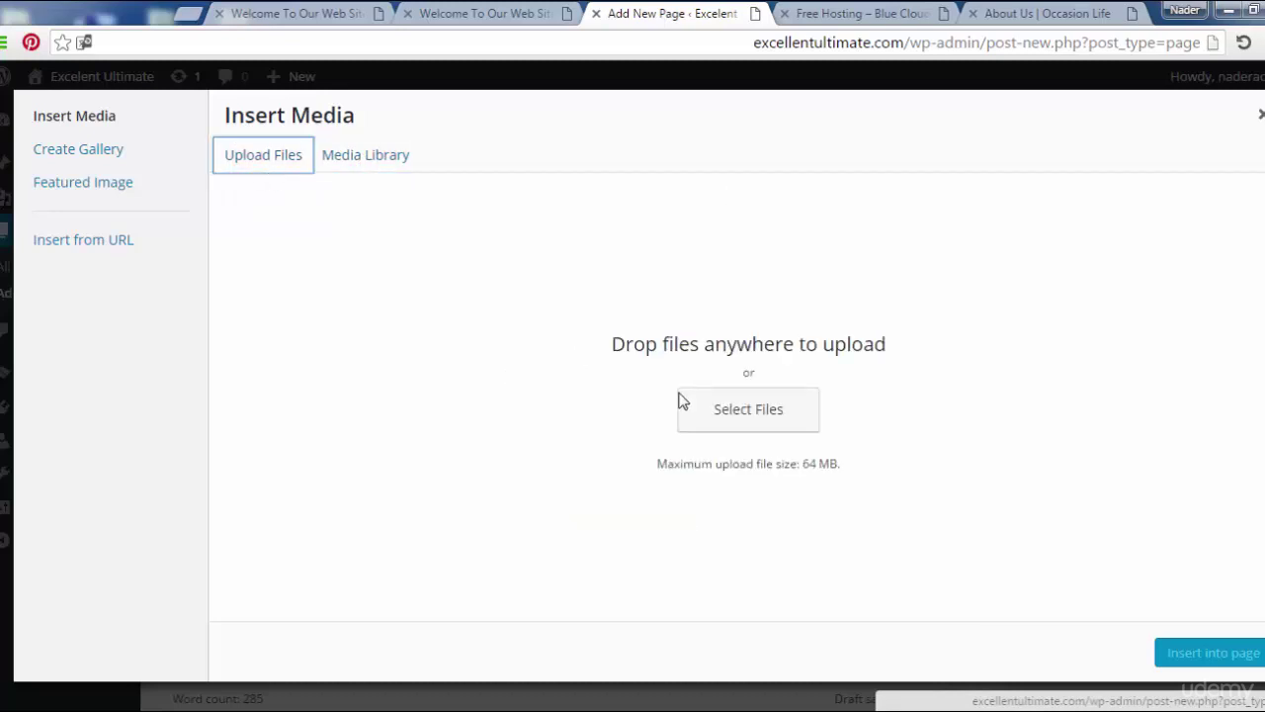
click(762, 415)
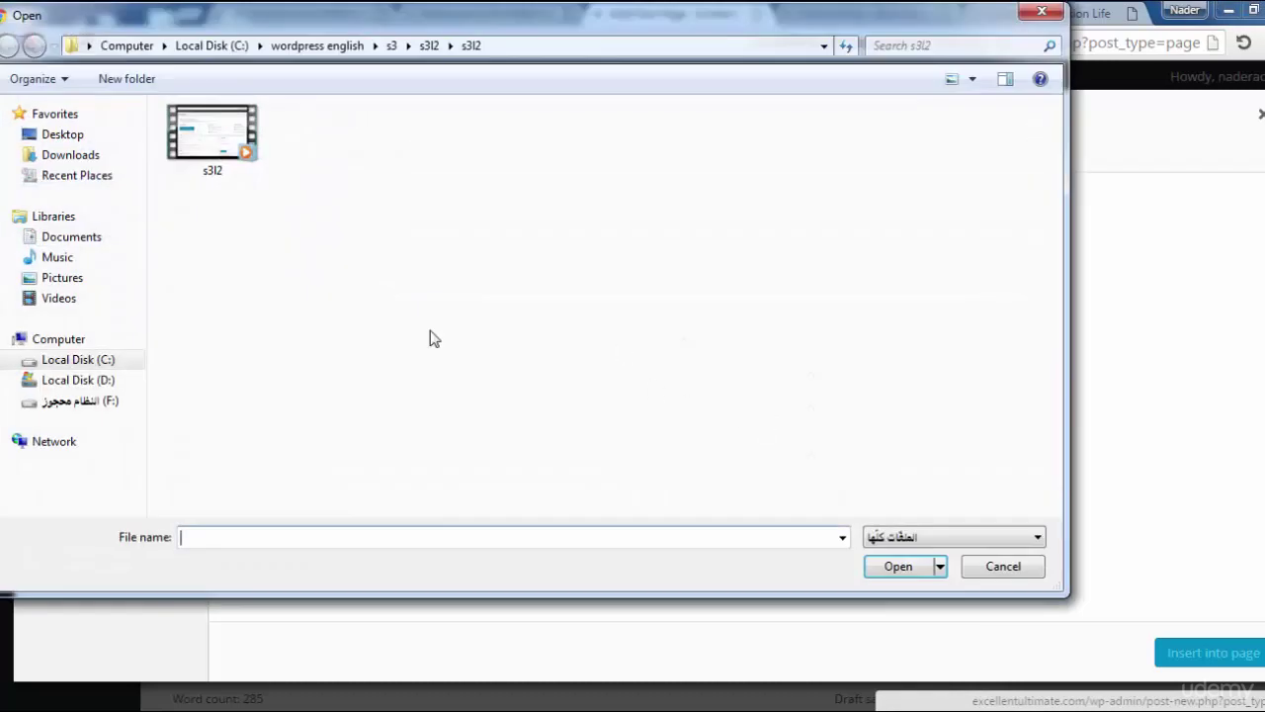
click(84, 159)
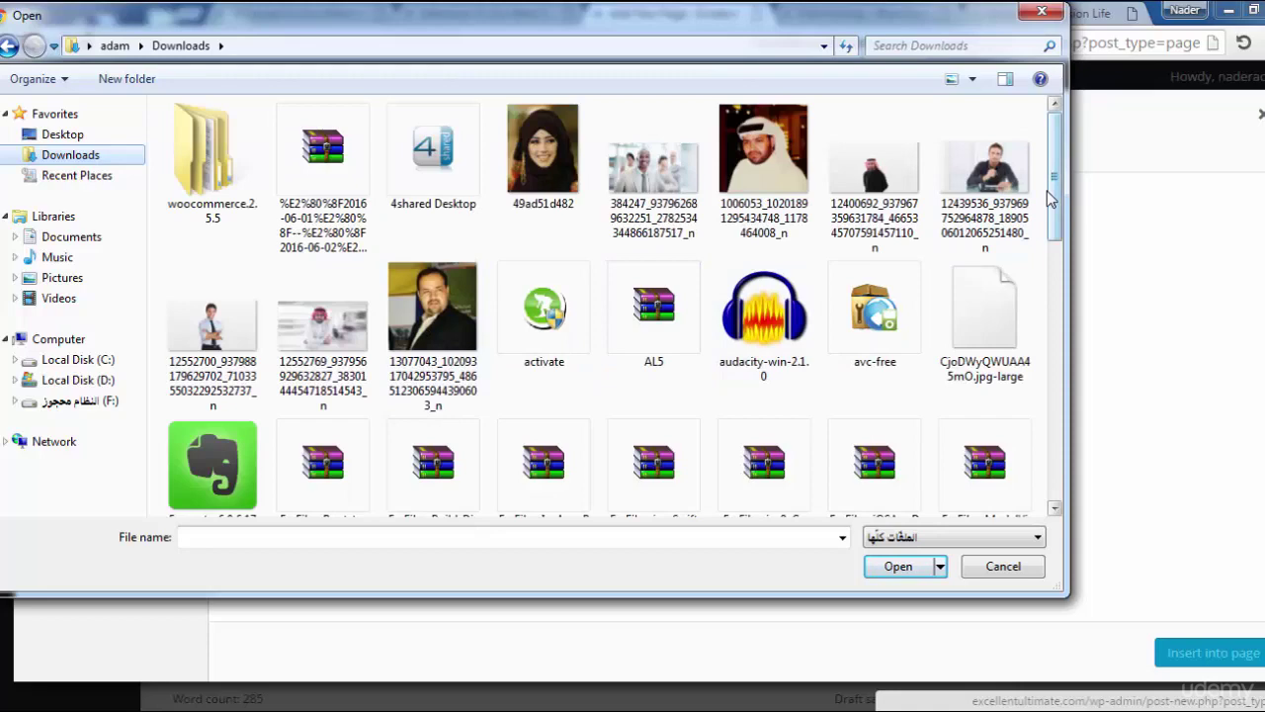
click(989, 237)
click(899, 565)
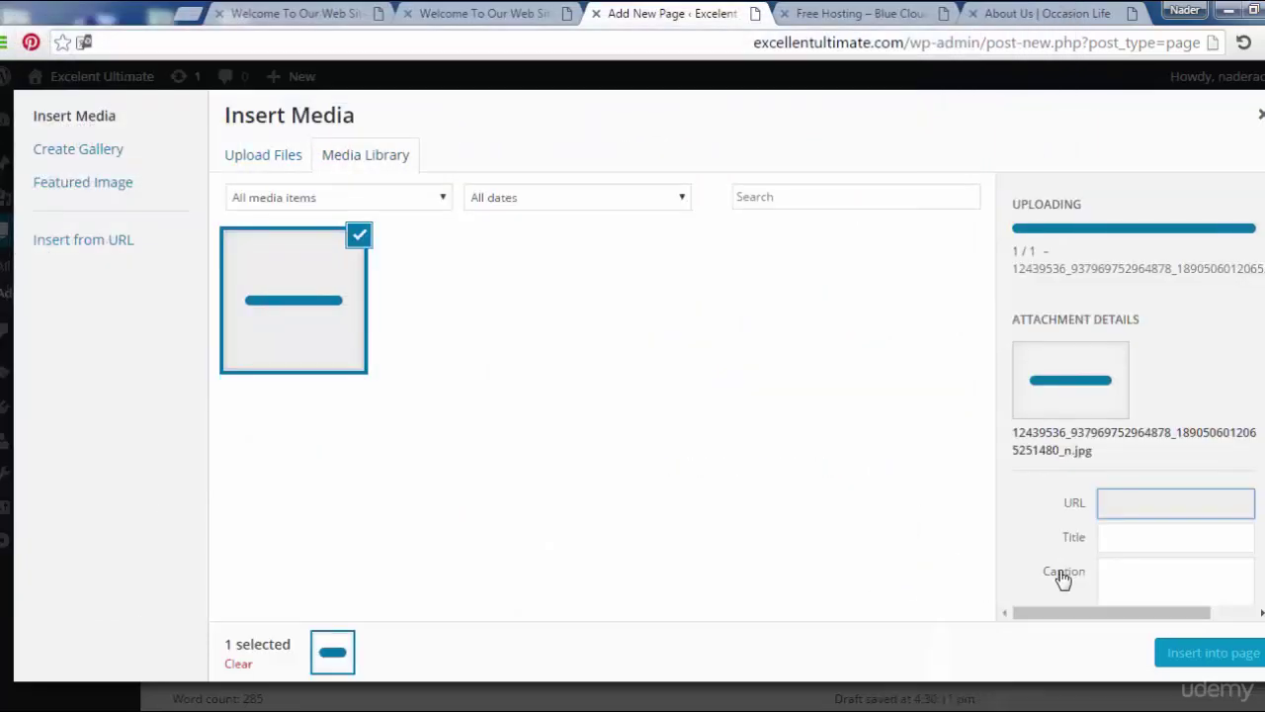
scroll(1134, 396, down, 5)
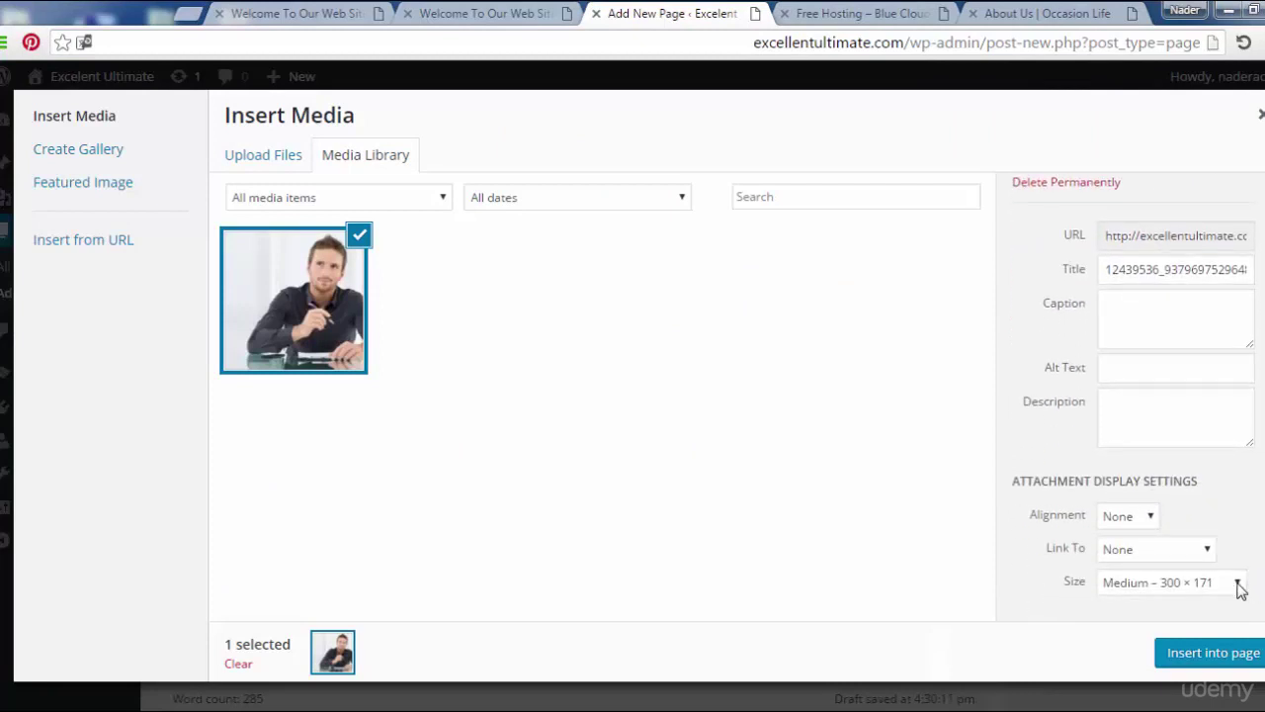
click(1212, 654)
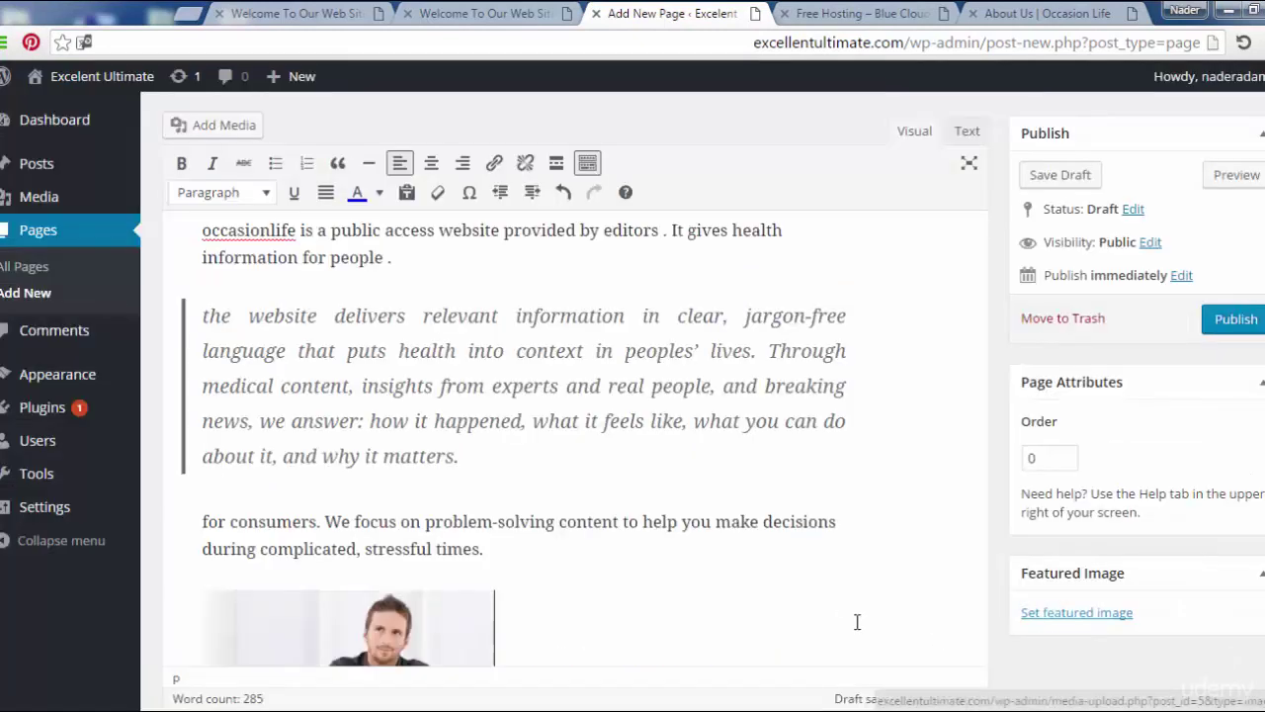
Step: Review the page body from the inserted image through the closing paragraph and back up to the title
scroll(773, 561, down, 3)
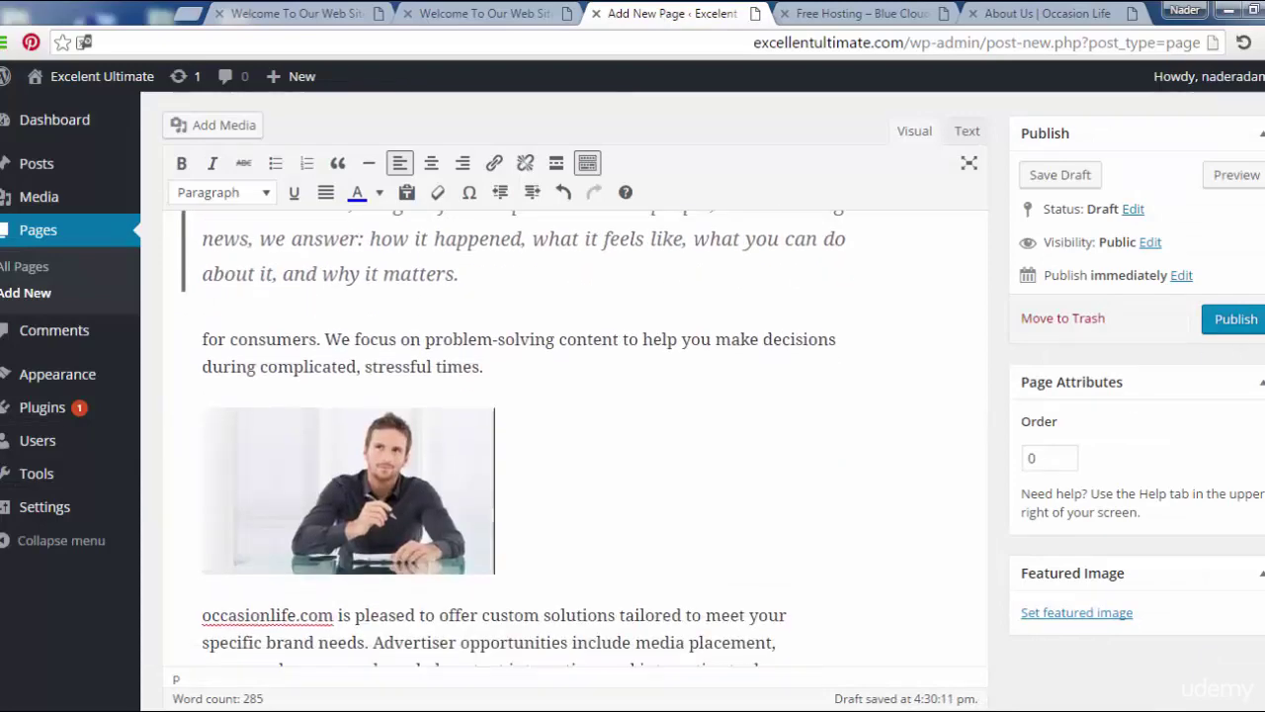
scroll(512, 438, down, 4)
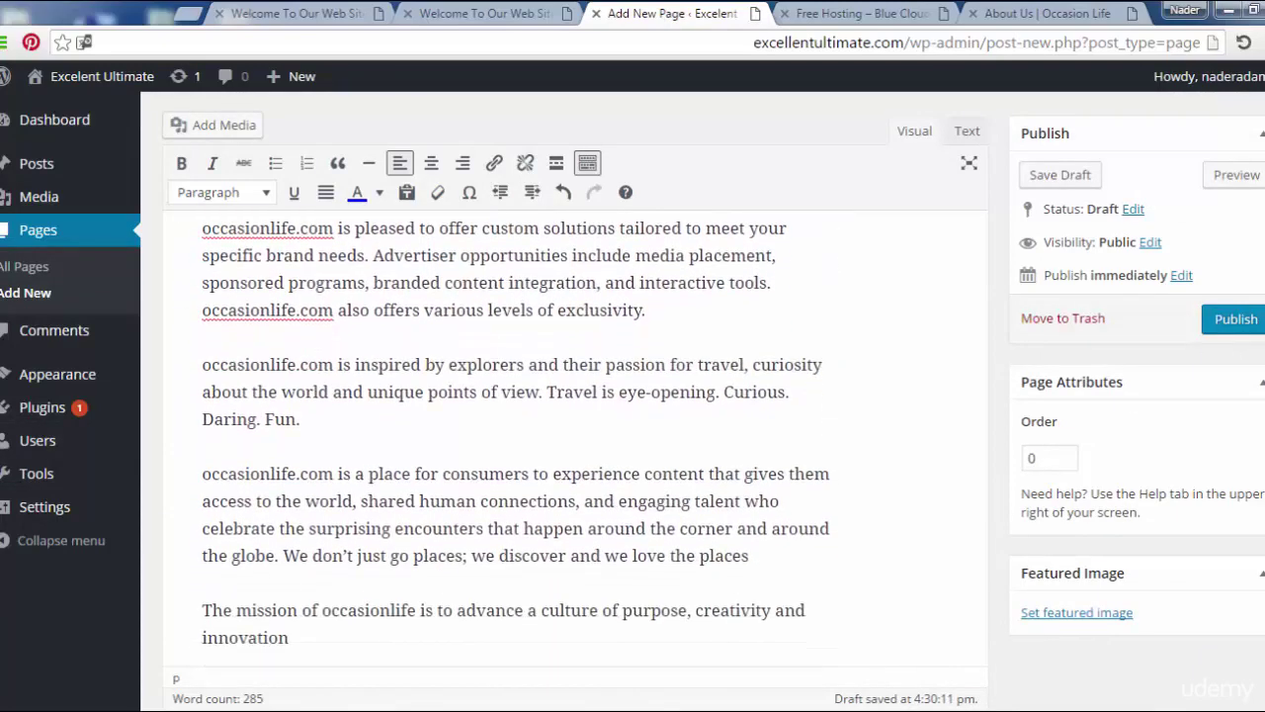
scroll(514, 435, down, 3)
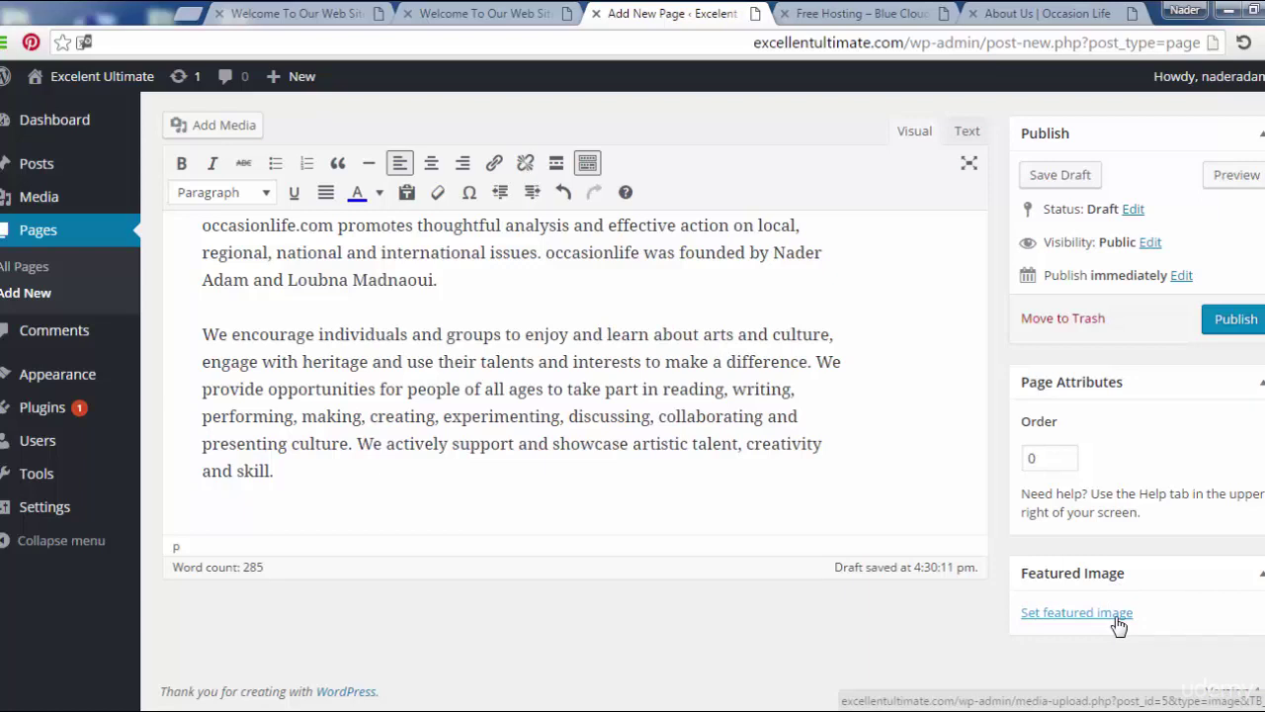
scroll(1109, 543, up, 2)
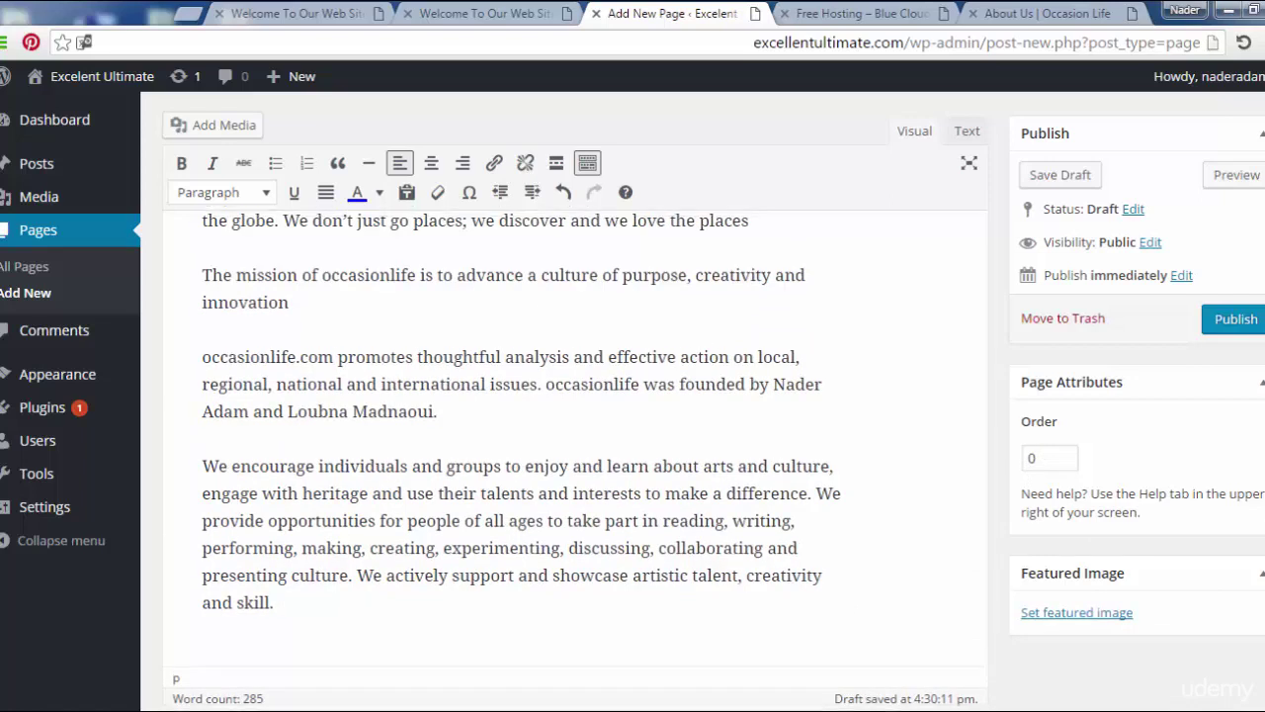
scroll(522, 440, up, 2)
scroll(522, 439, up, 6)
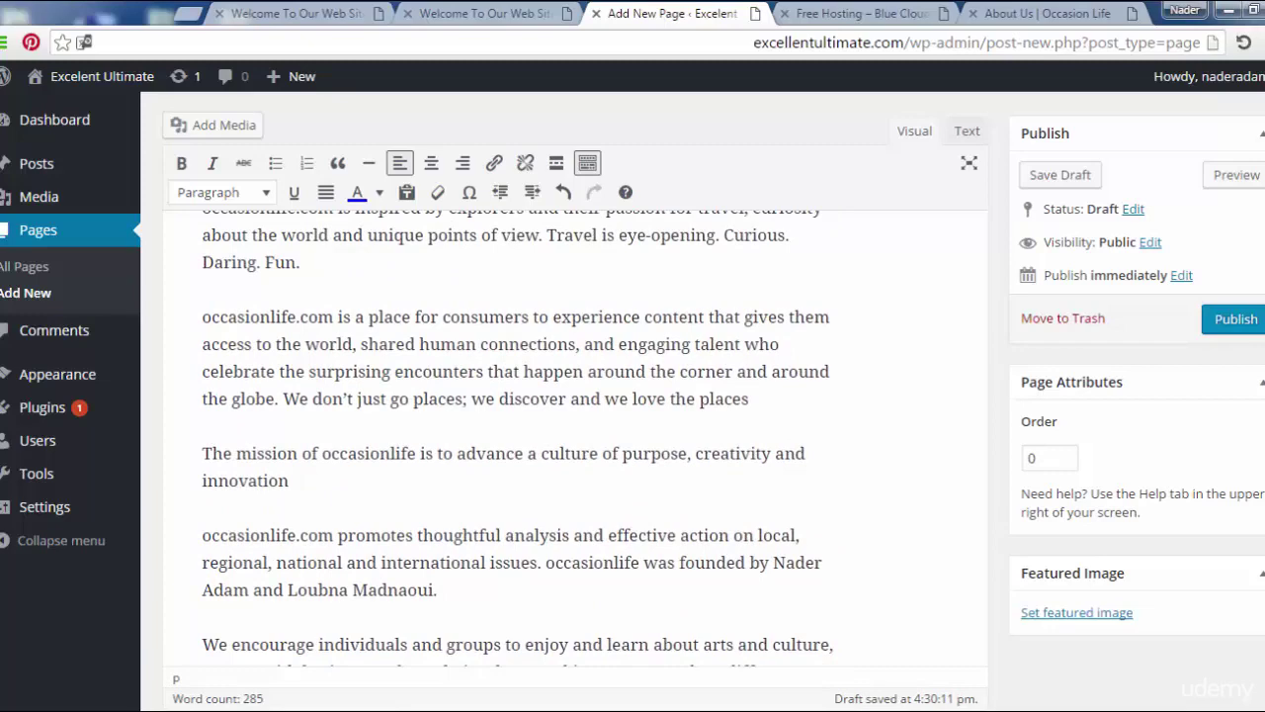
scroll(522, 440, up, 8)
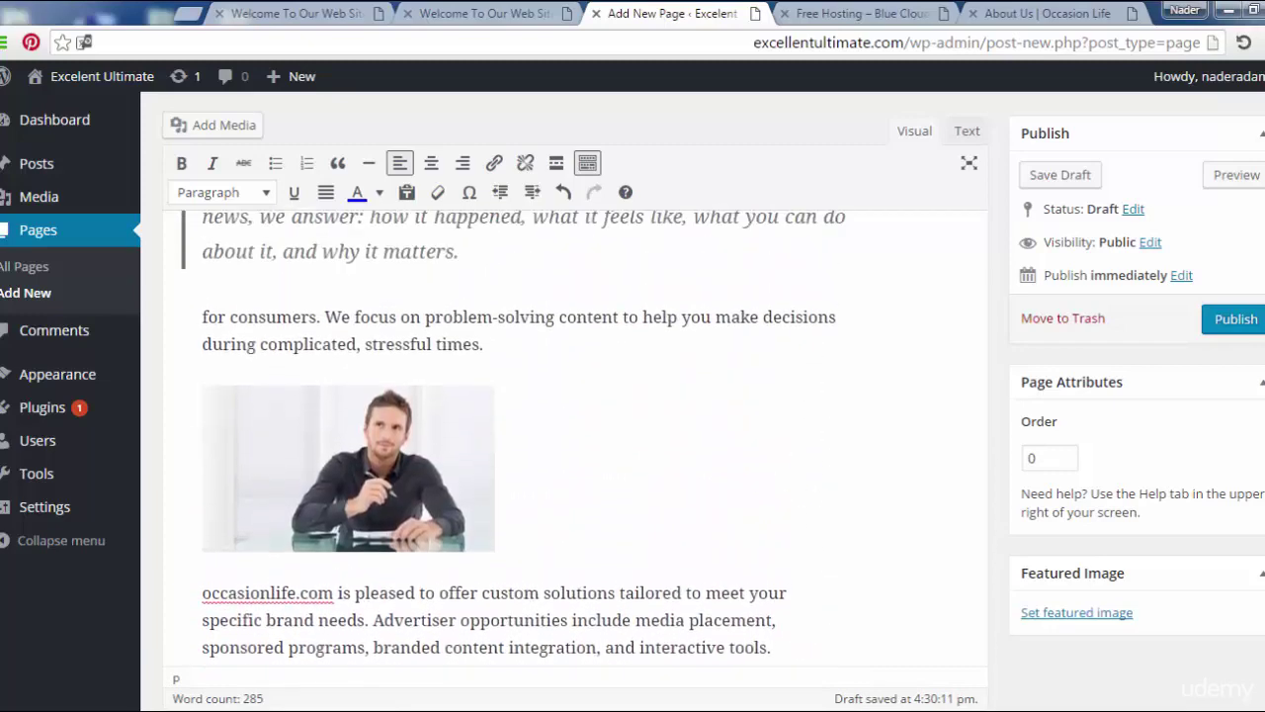
scroll(522, 440, up, 2)
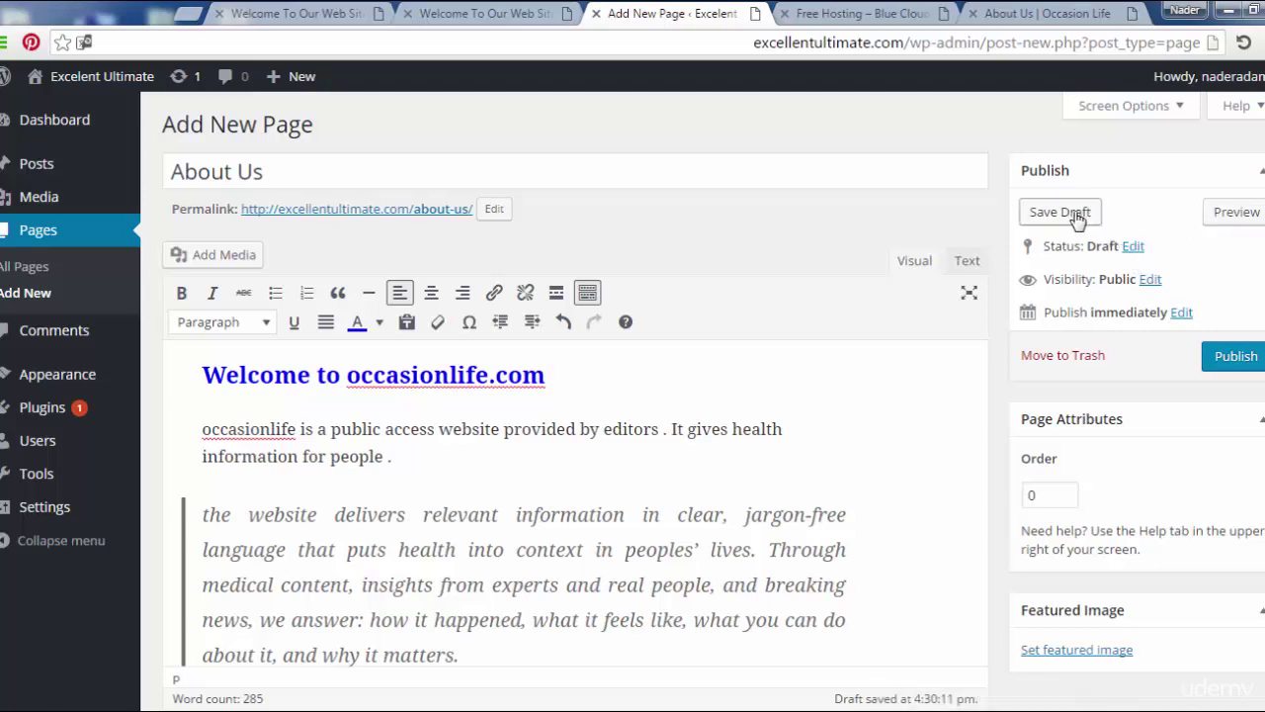
Step: Check which statuses can be chosen for the page, and cancel without changing it
click(1135, 247)
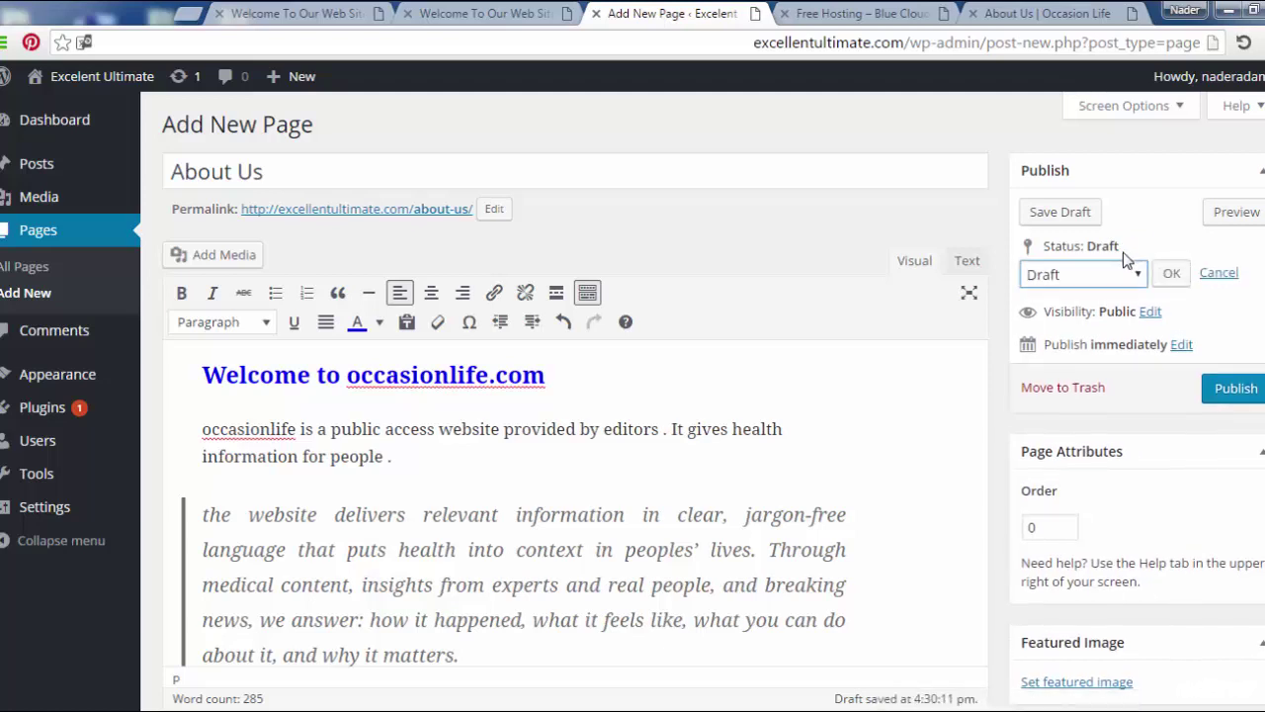
click(1137, 278)
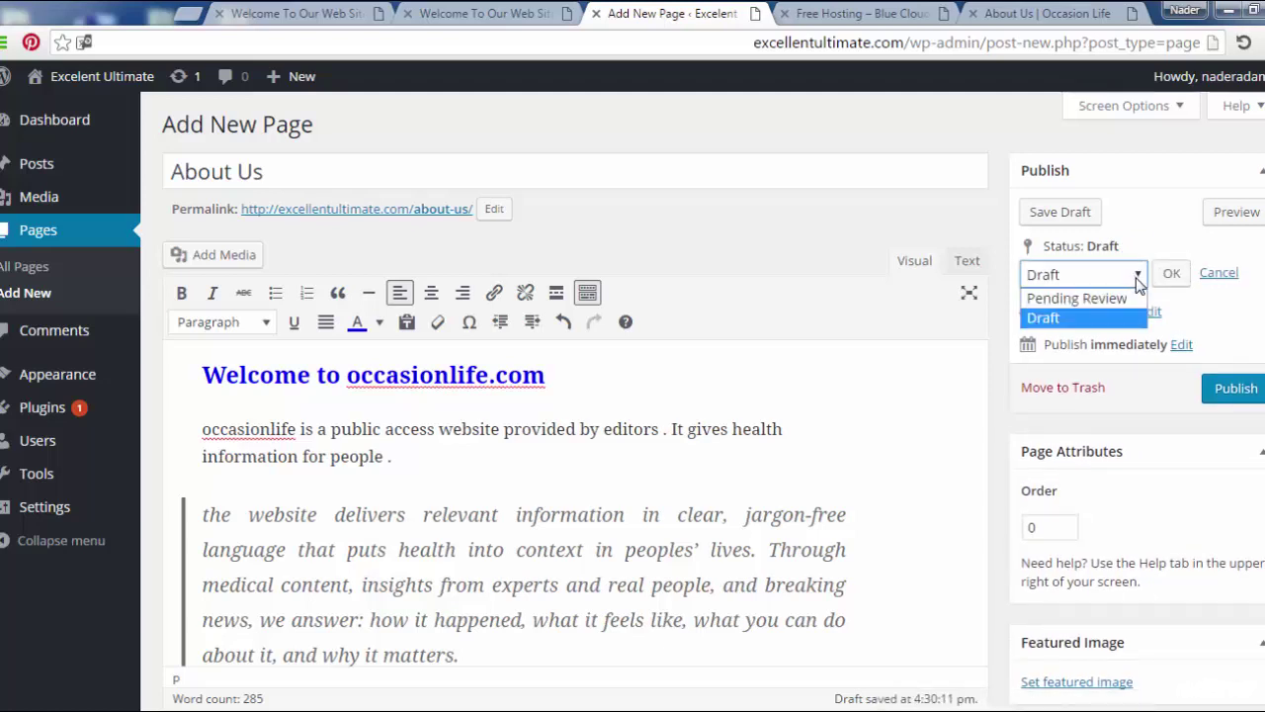
click(1139, 277)
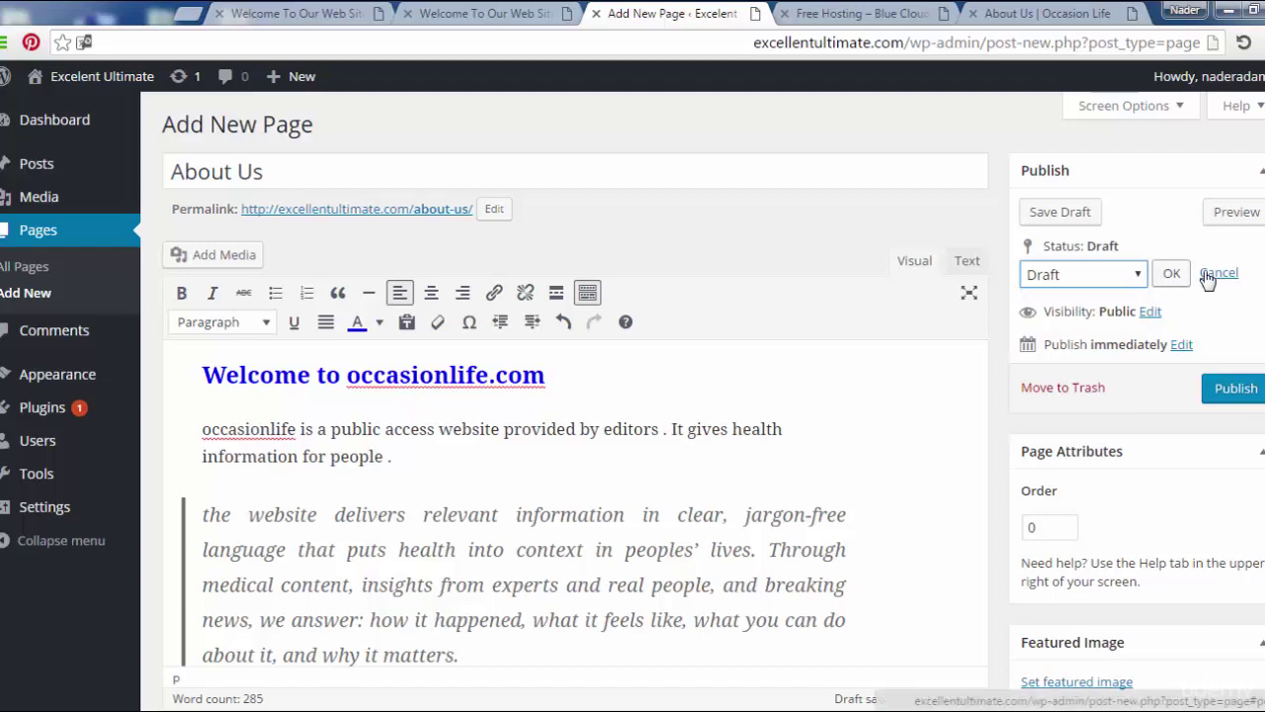
click(1218, 274)
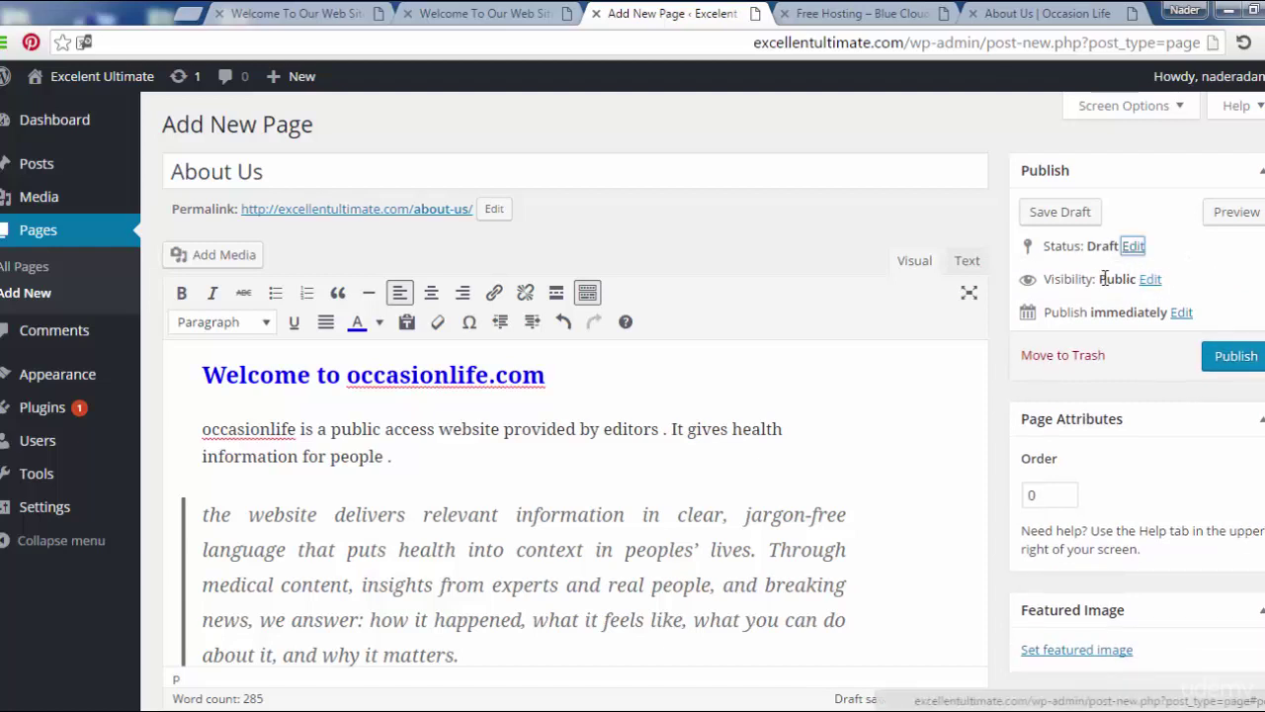
Step: Inspect the page's visibility choices and its publish date and time settings, cancelling out of both
click(1150, 280)
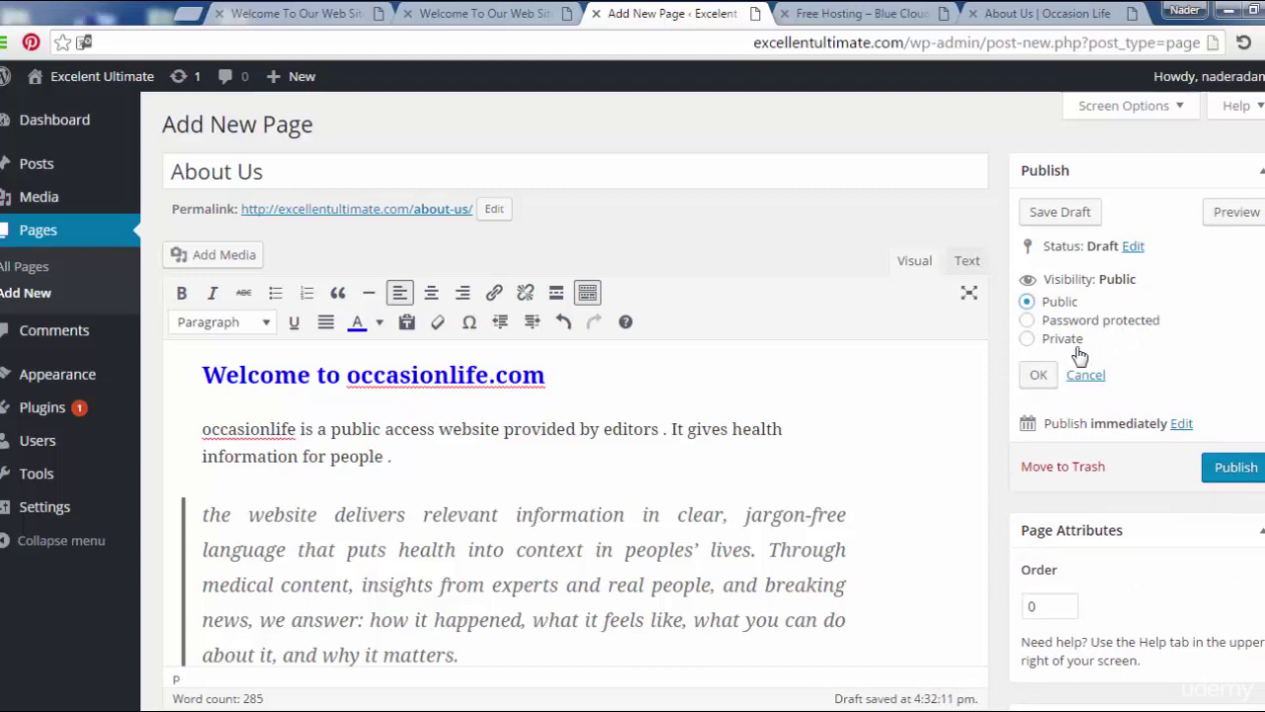
click(1086, 376)
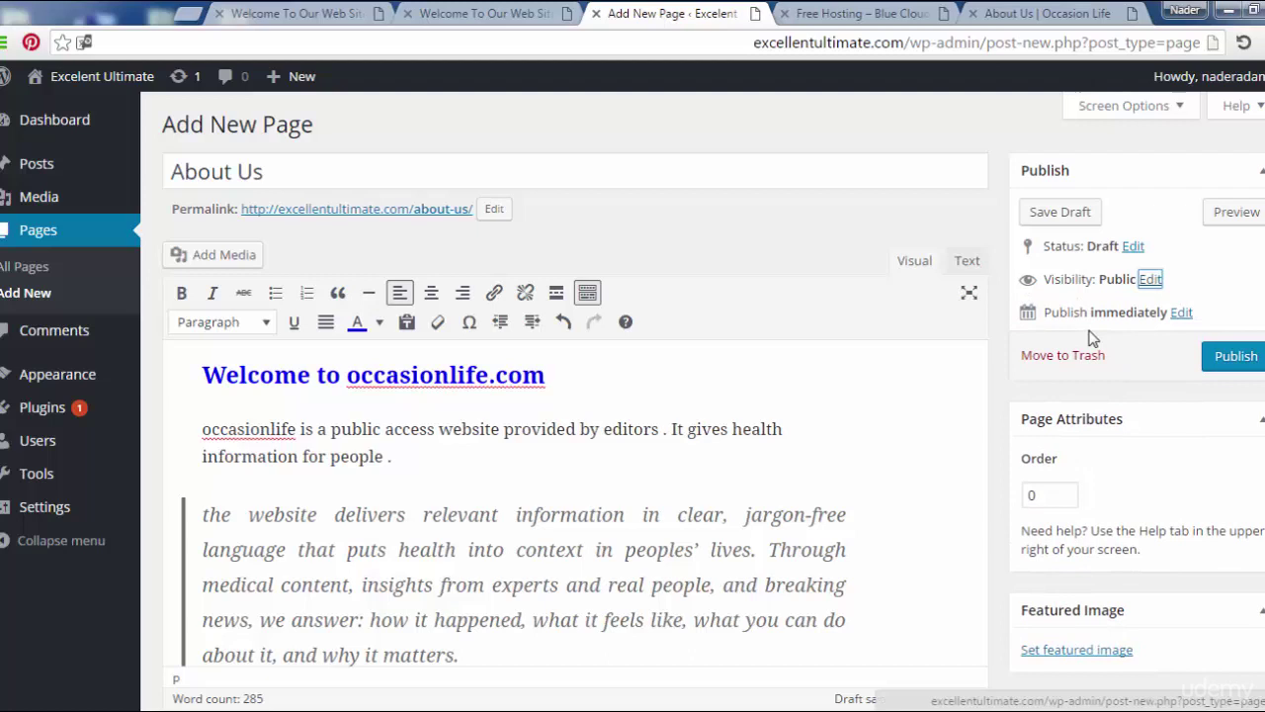
click(1181, 313)
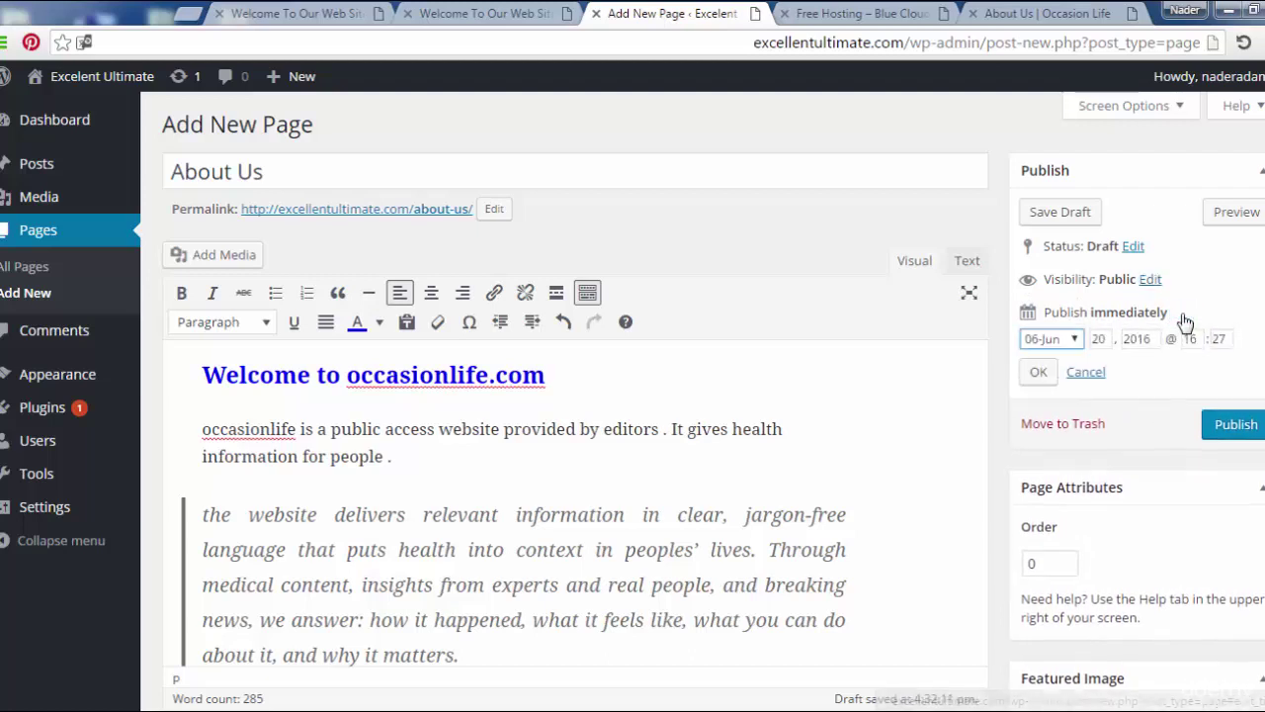
click(1085, 373)
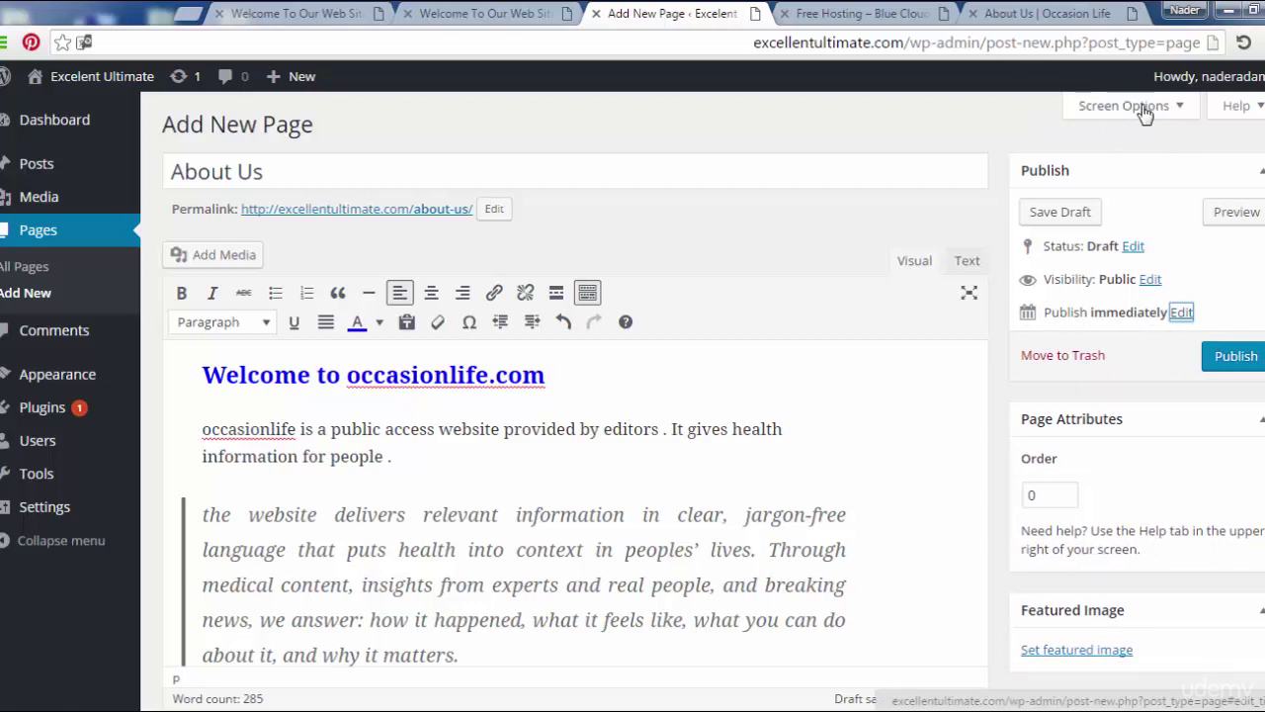
Step: Show the editor's screen options and examine the available boxes, layout and additional settings
click(1159, 116)
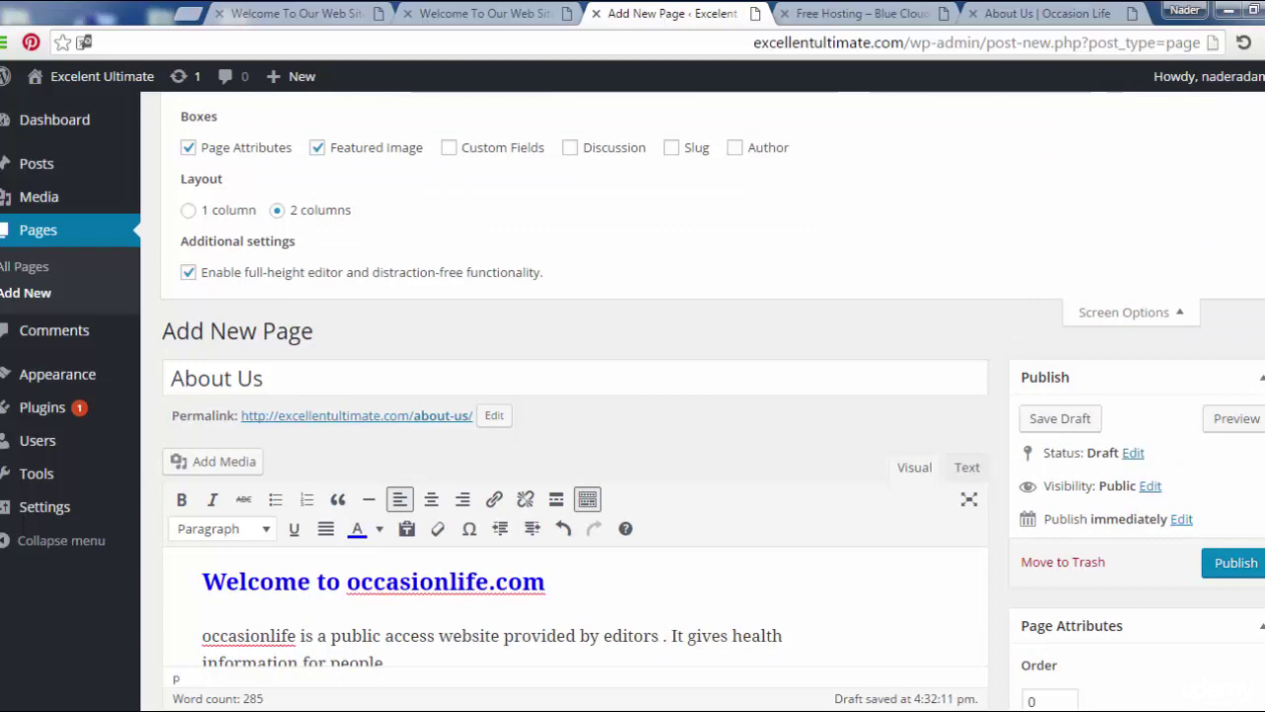
scroll(633, 396, down, 2)
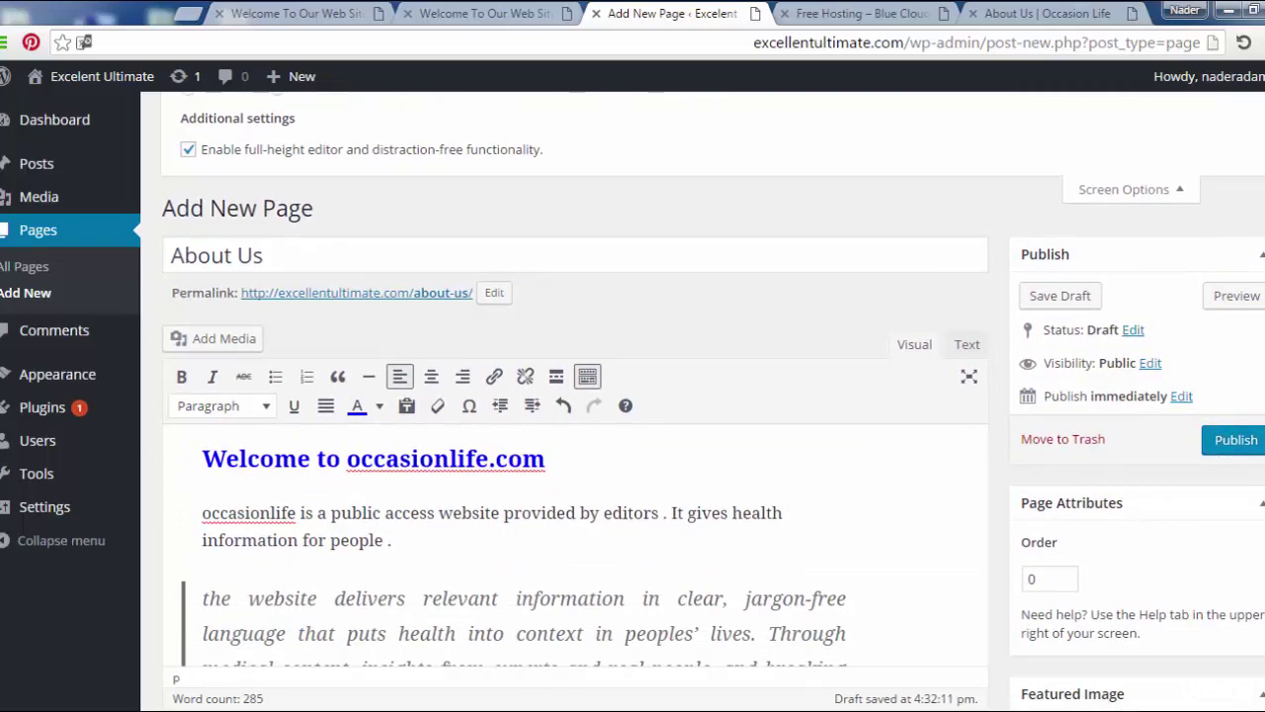
Step: Enable the Custom Fields, Discussion, Slug and Author boxes in the screen options, keeping the 2 columns layout
scroll(632, 395, up, 2)
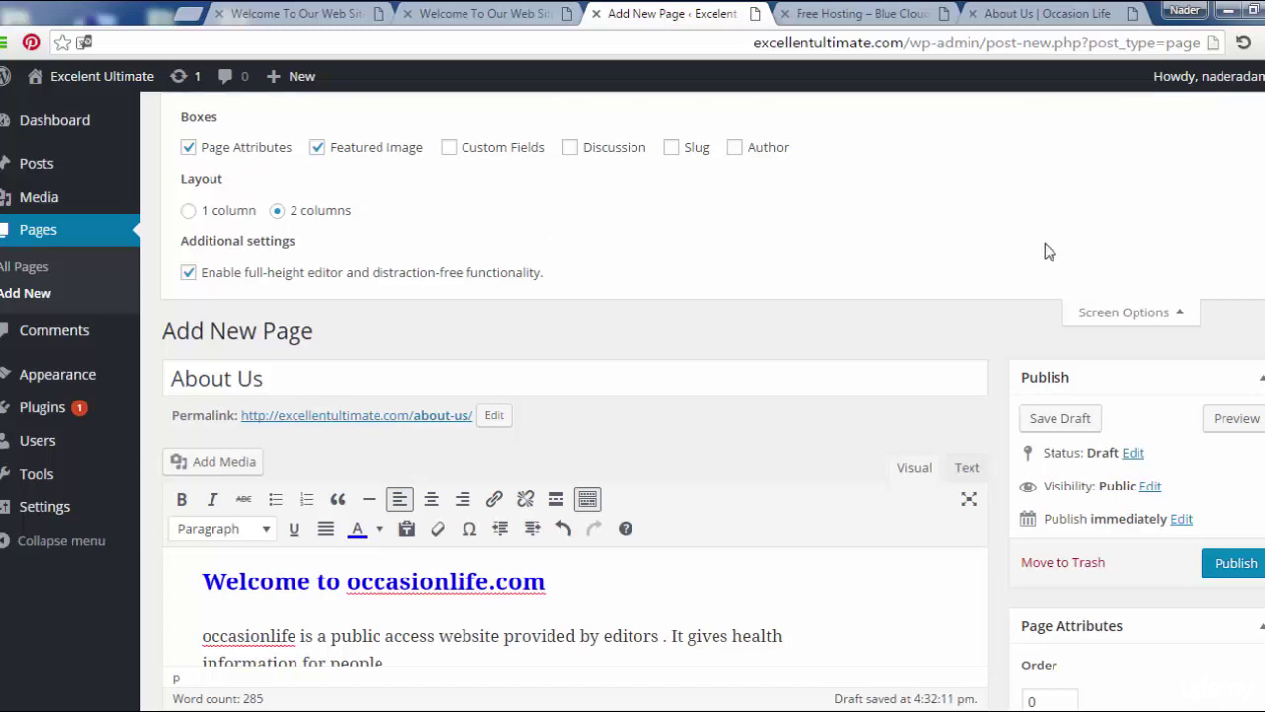
click(278, 209)
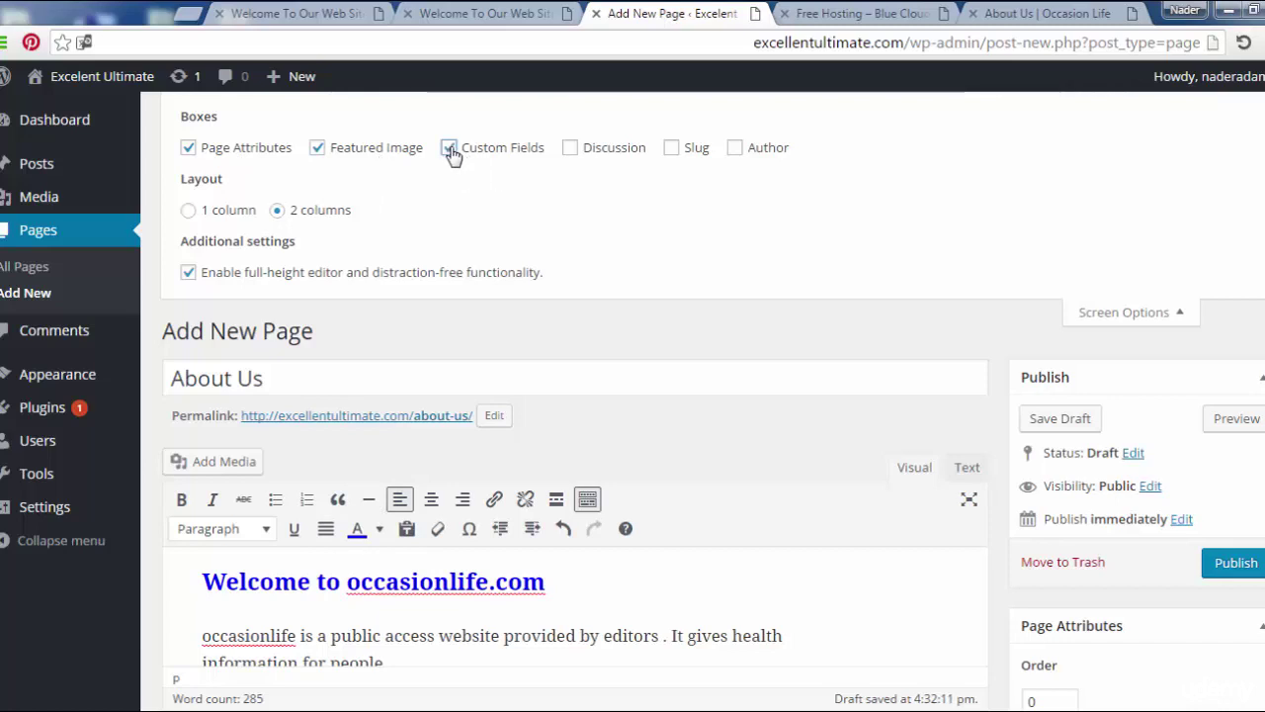
click(571, 151)
click(671, 150)
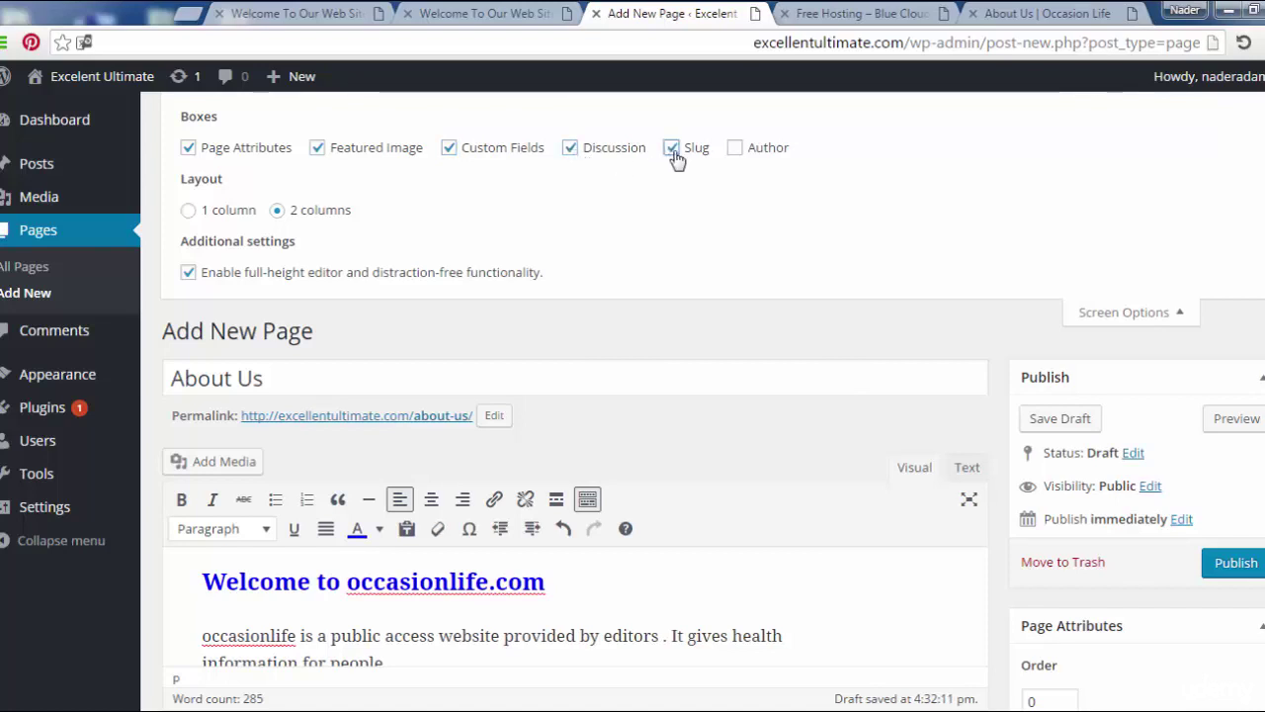
click(736, 149)
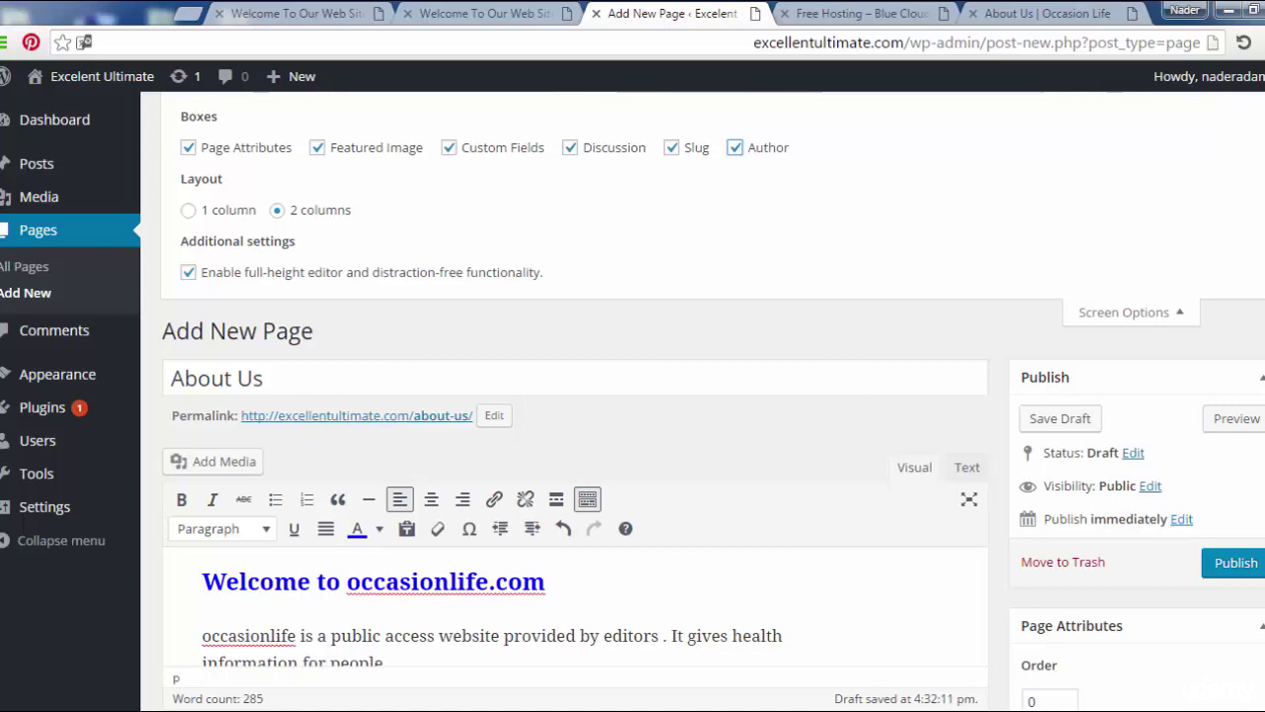
Step: Examine the boxes below the page text and try to add a custom field with no name or value
scroll(183, 661, down, 2)
scroll(183, 660, down, 5)
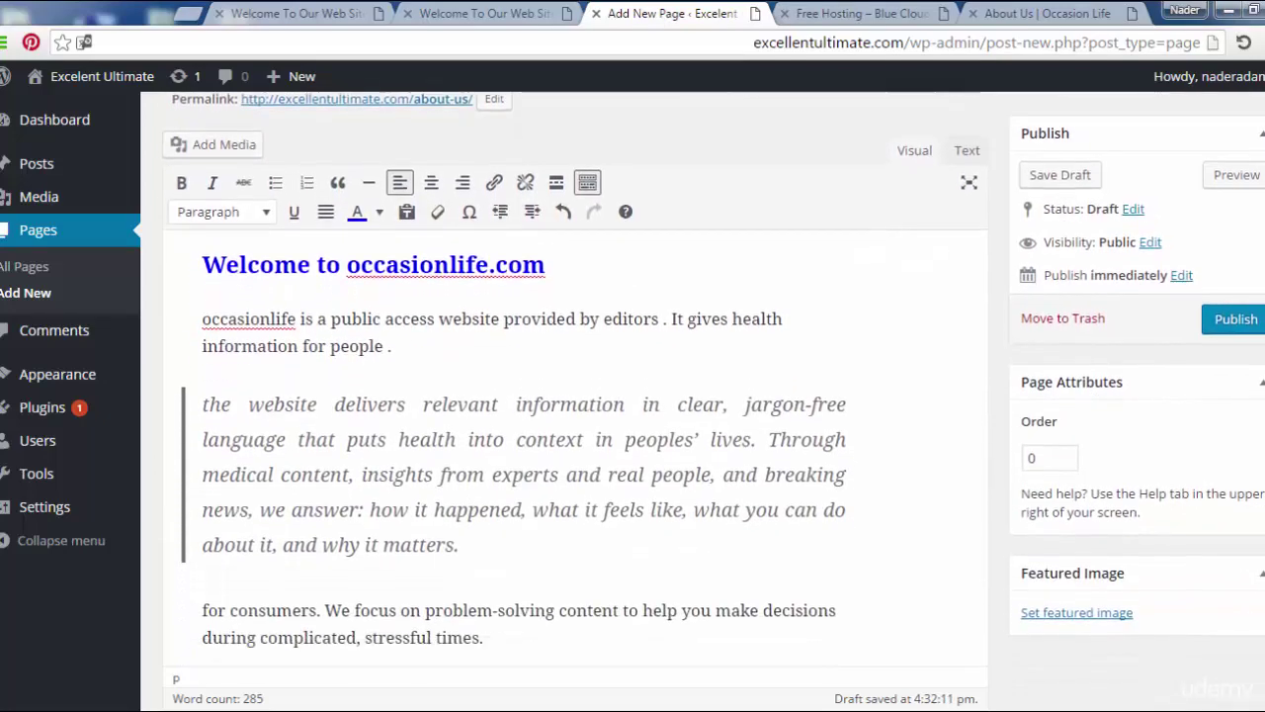
scroll(574, 415, down, 10)
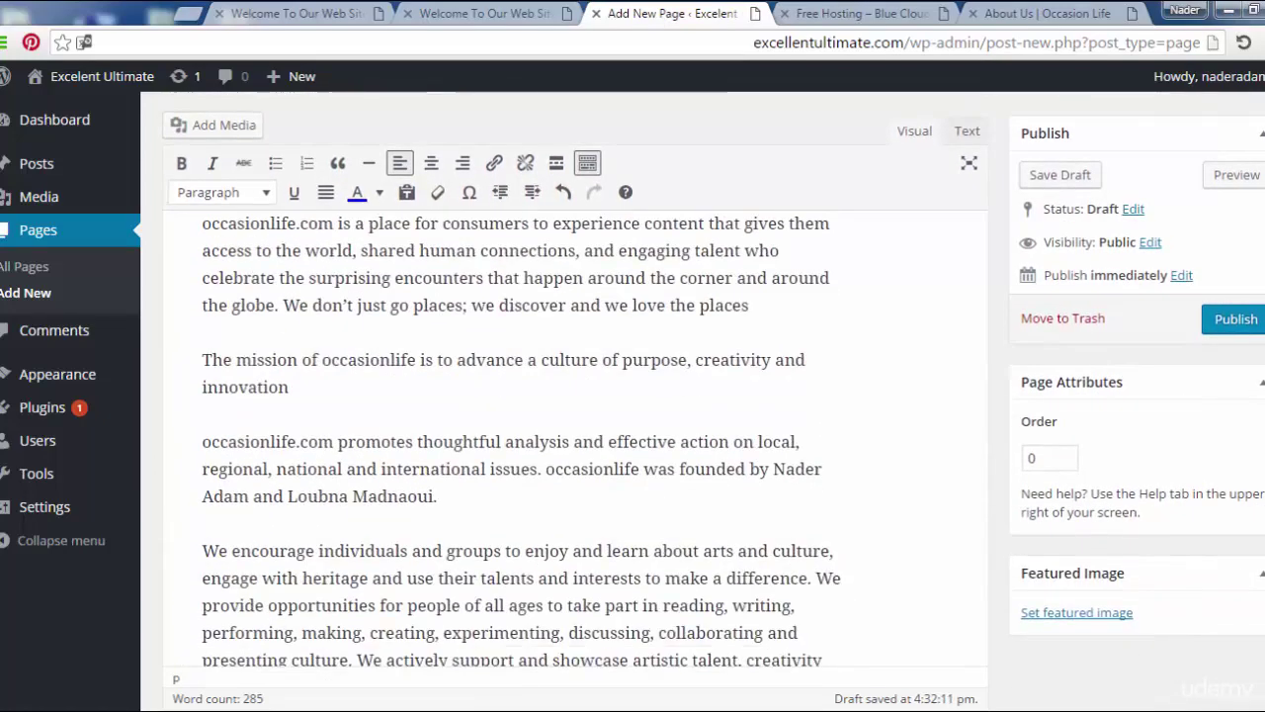
scroll(573, 396, down, 4)
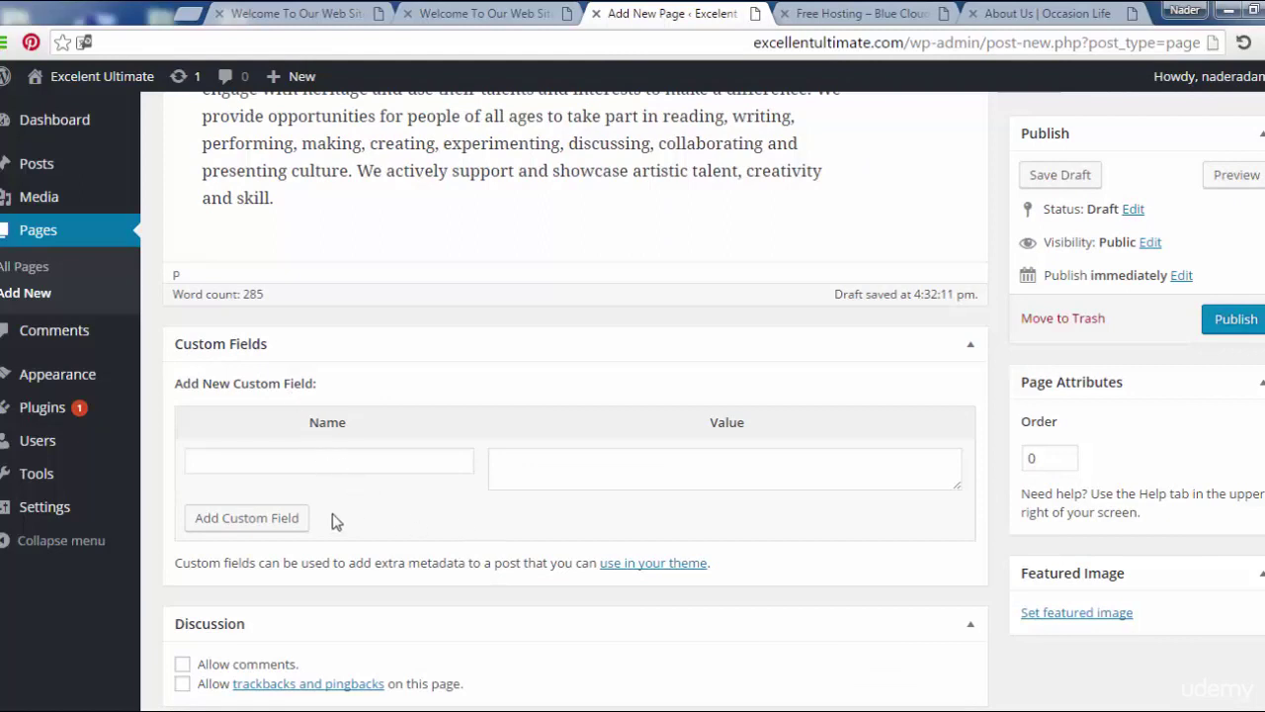
click(287, 521)
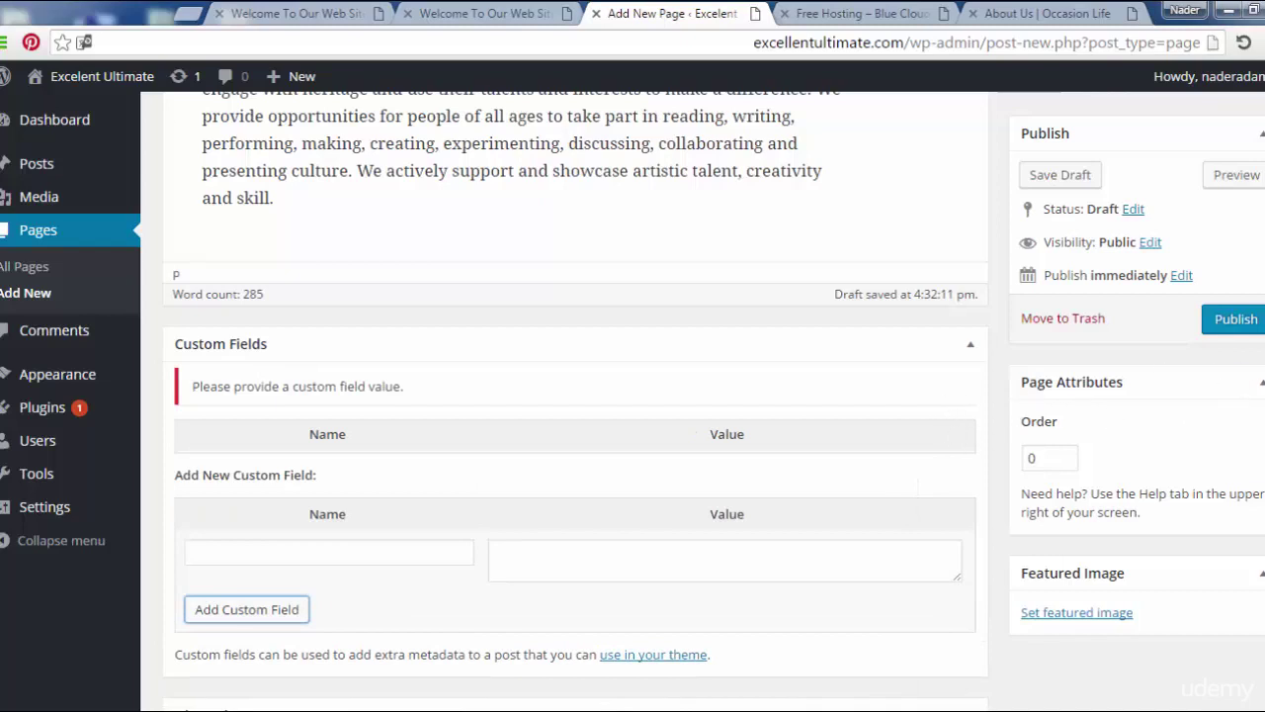
scroll(575, 395, down, 3)
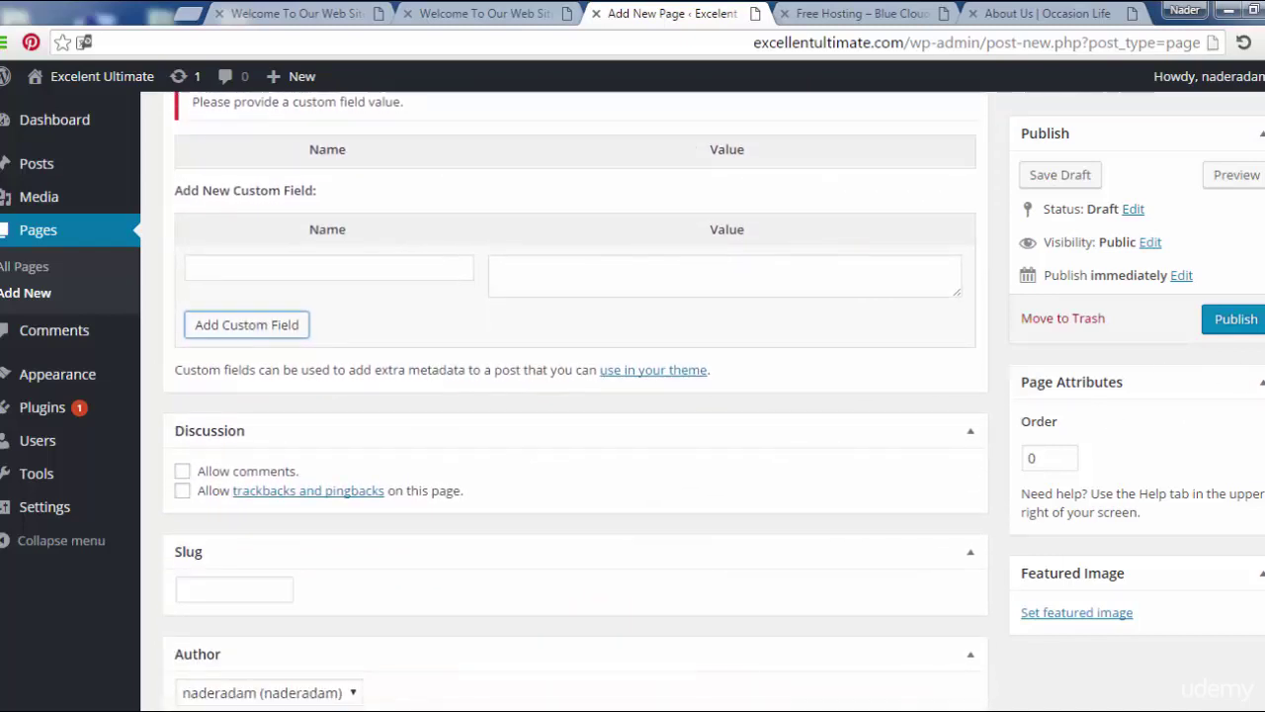
scroll(575, 395, down, 1)
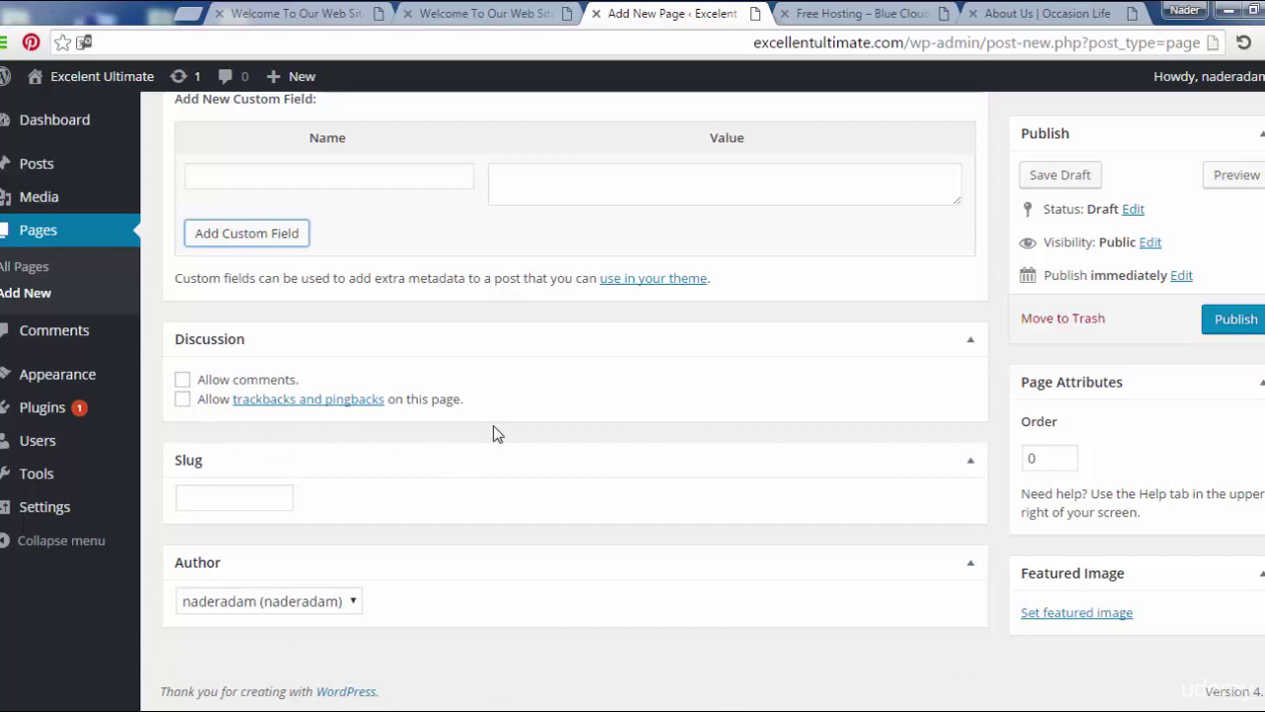
Step: Inspect the Slug field and the available authors, and collapse the Author box
click(256, 500)
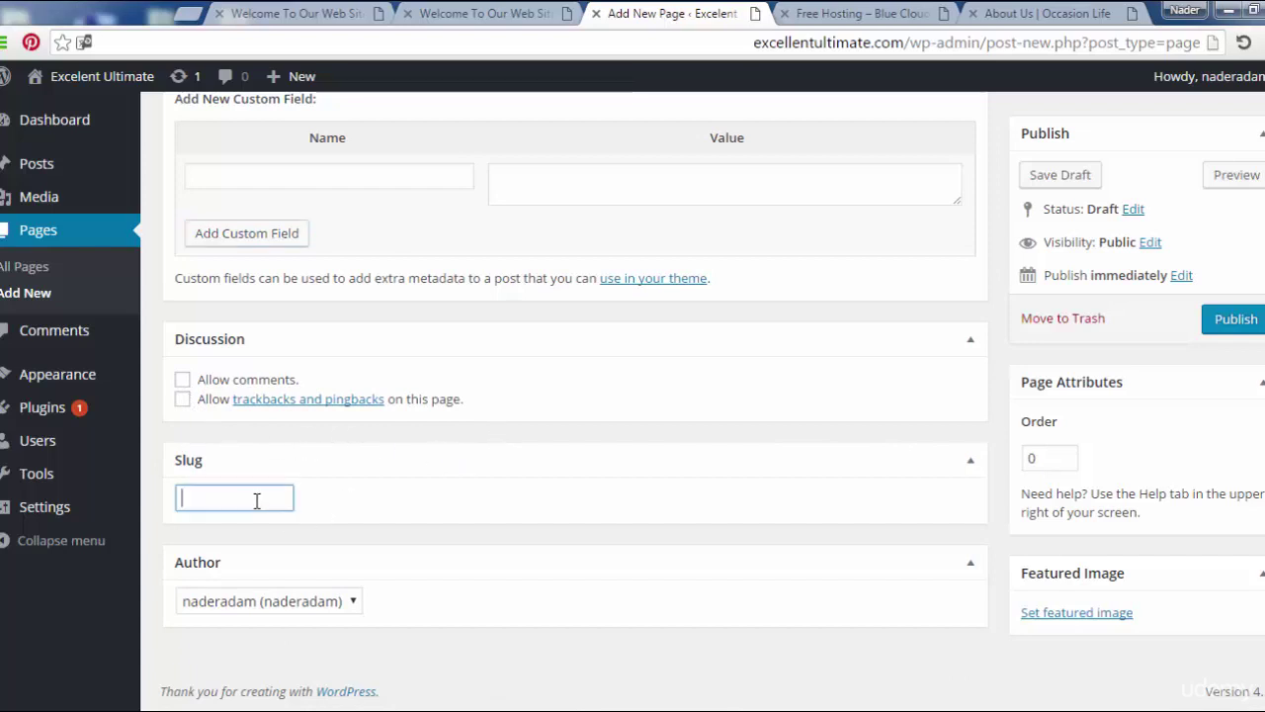
click(296, 601)
click(306, 608)
click(554, 568)
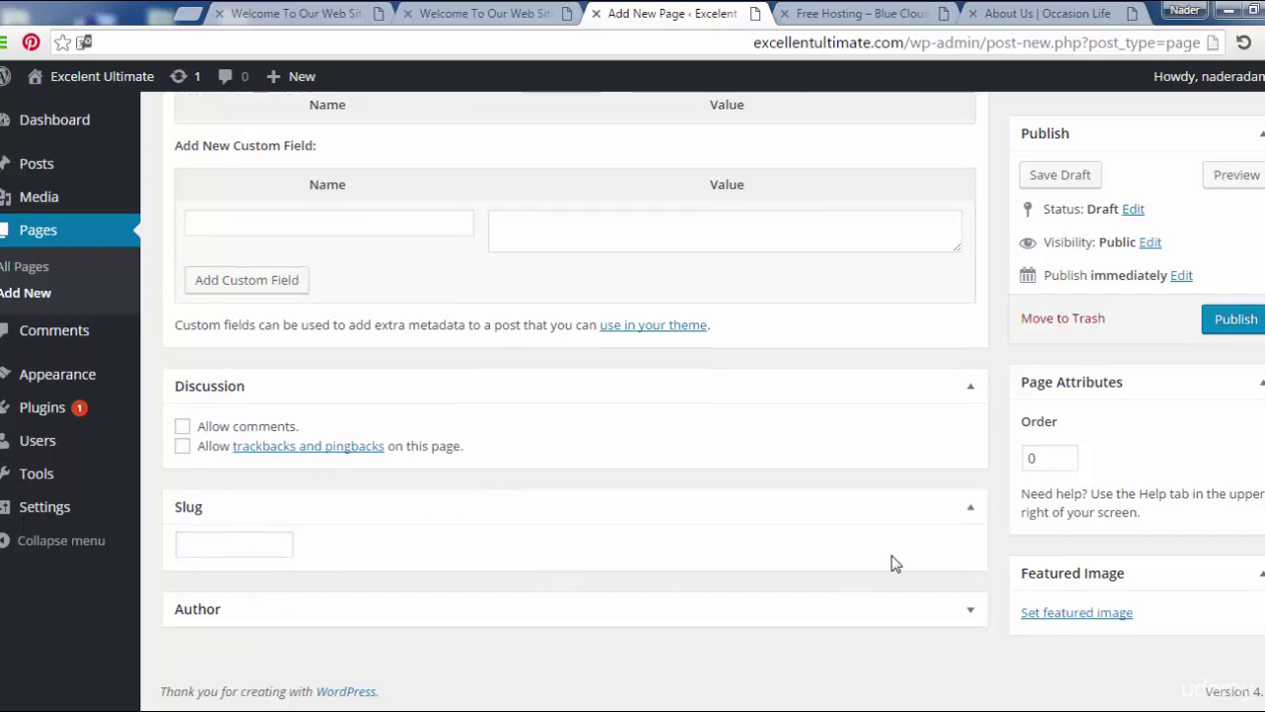
Step: Disable the Author, Slug, Discussion and Custom Fields boxes in the screen options and close the options
scroll(574, 396, up, 15)
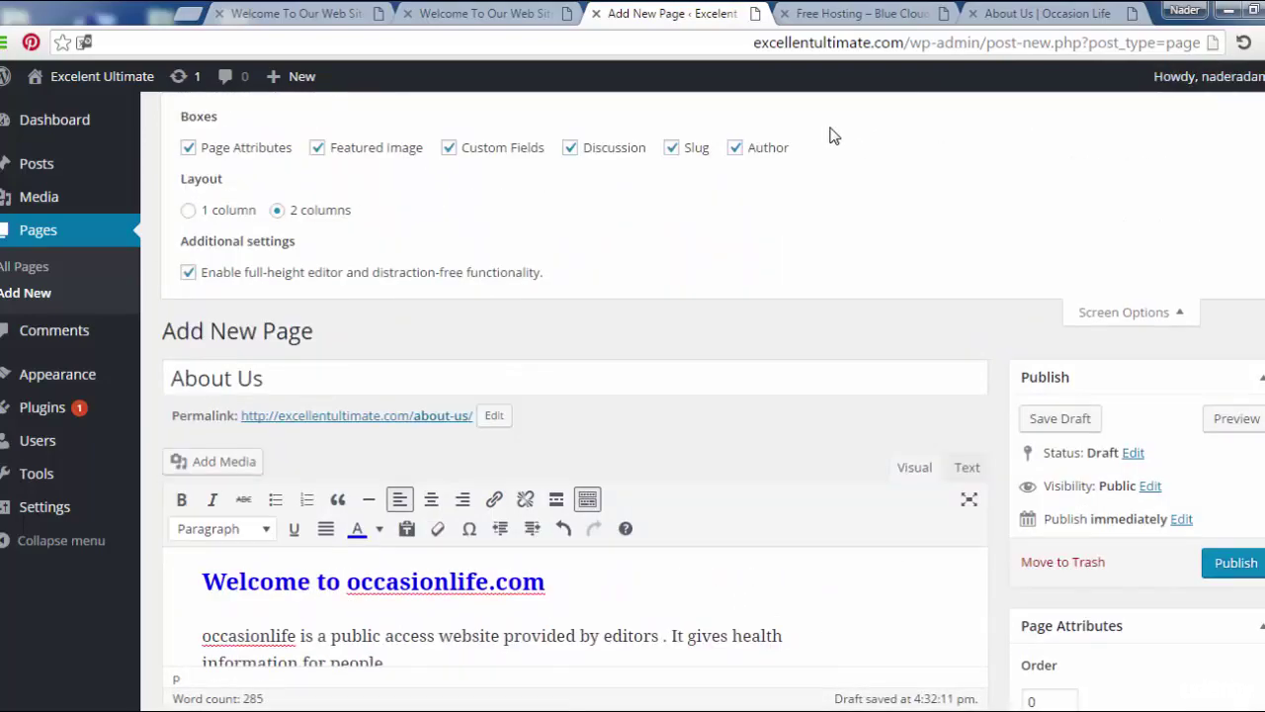
click(736, 148)
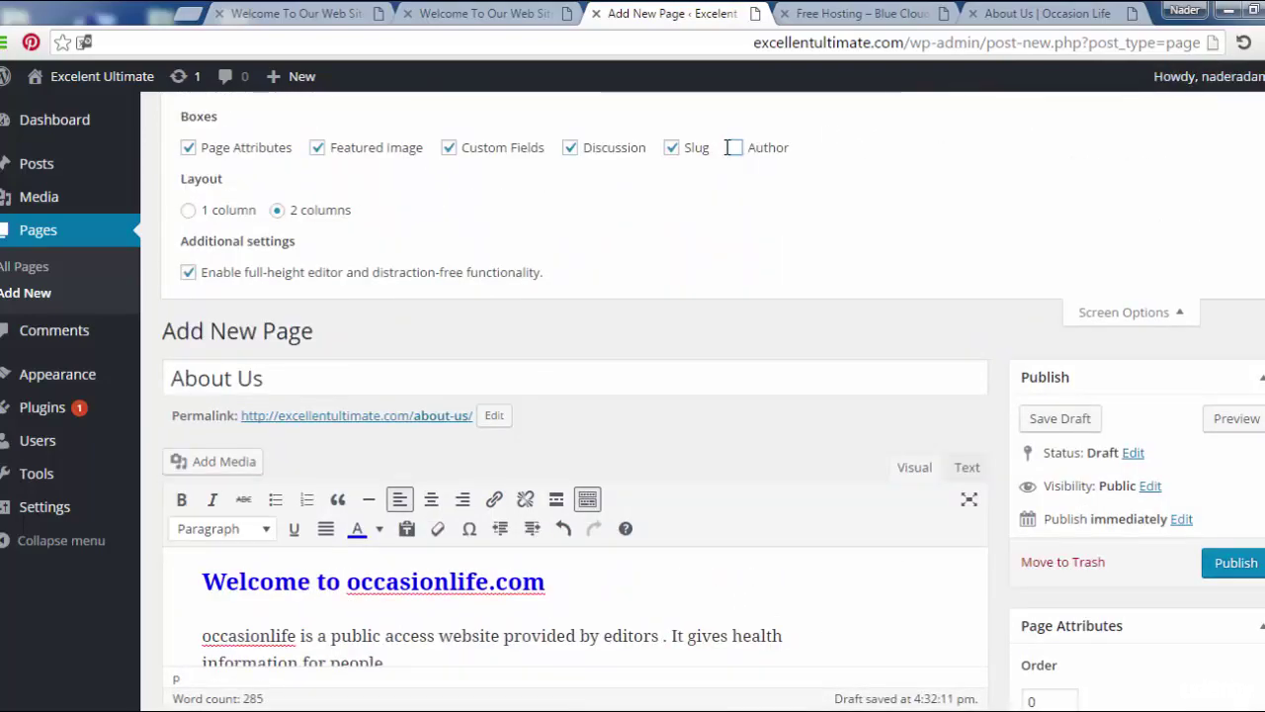
click(672, 148)
click(570, 149)
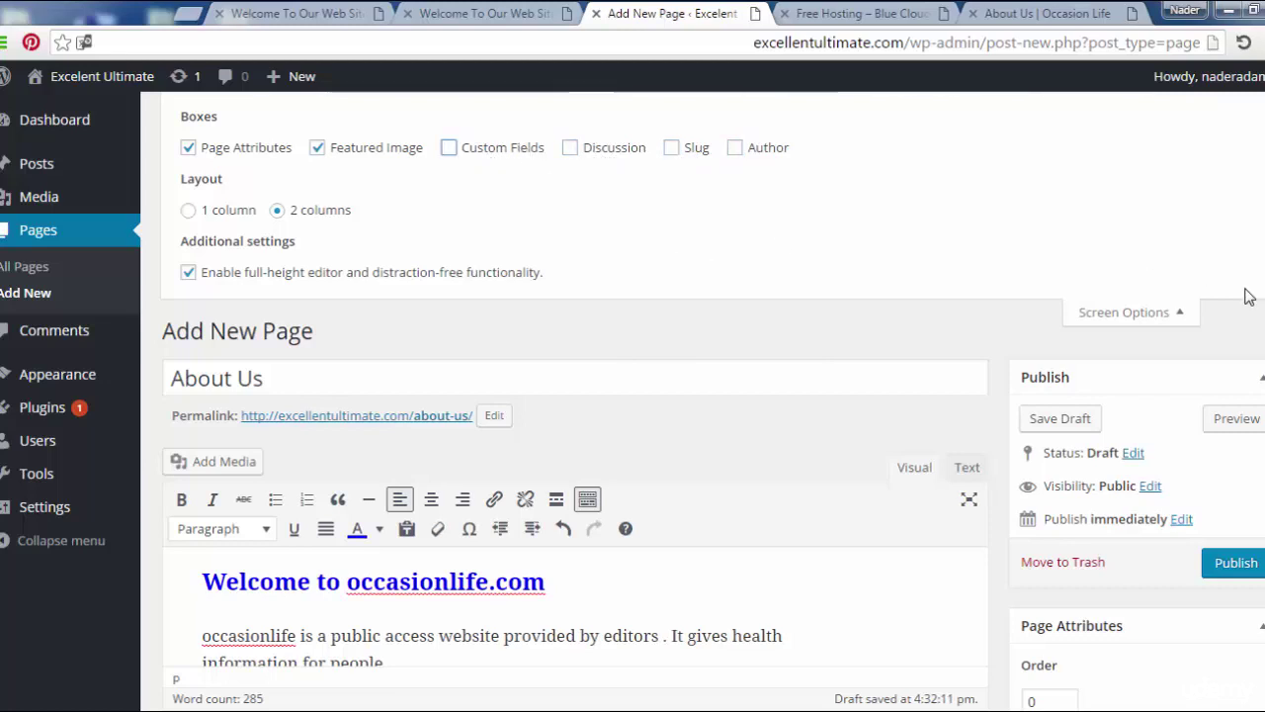
click(1131, 313)
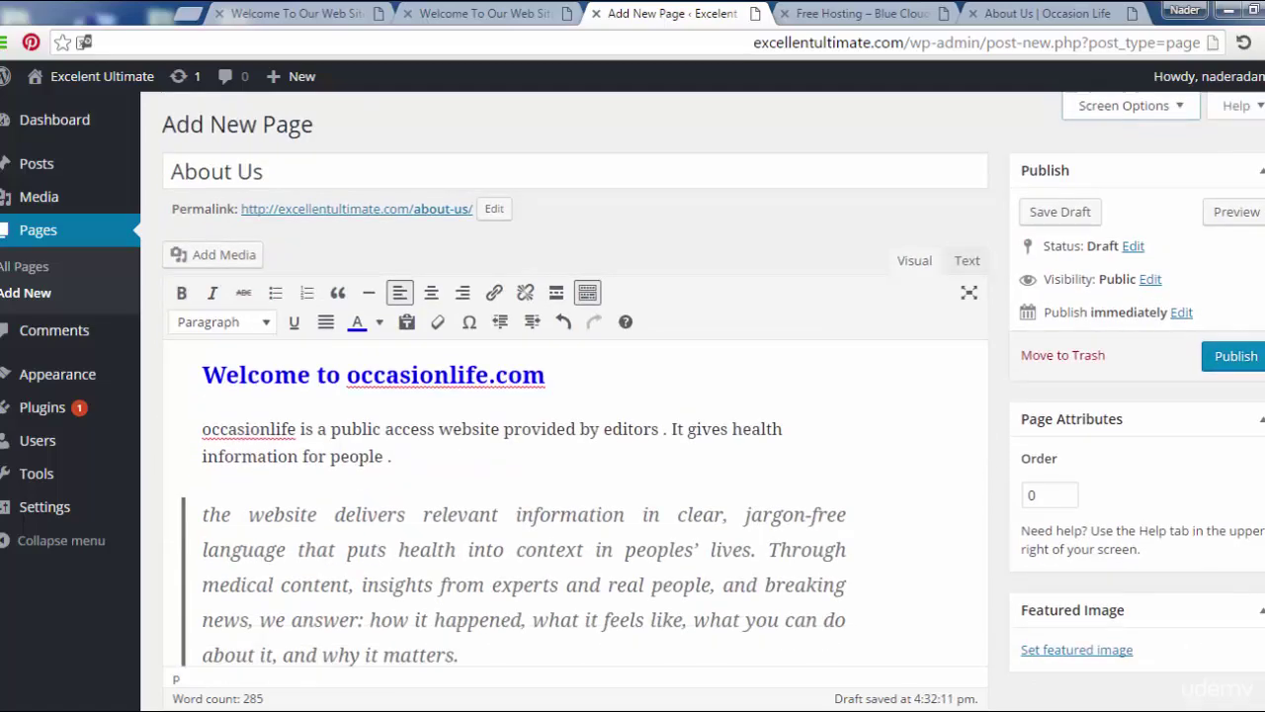
Step: Check the start of the page content once more and publish the About Us page
scroll(573, 445, down, 3)
scroll(573, 445, up, 1)
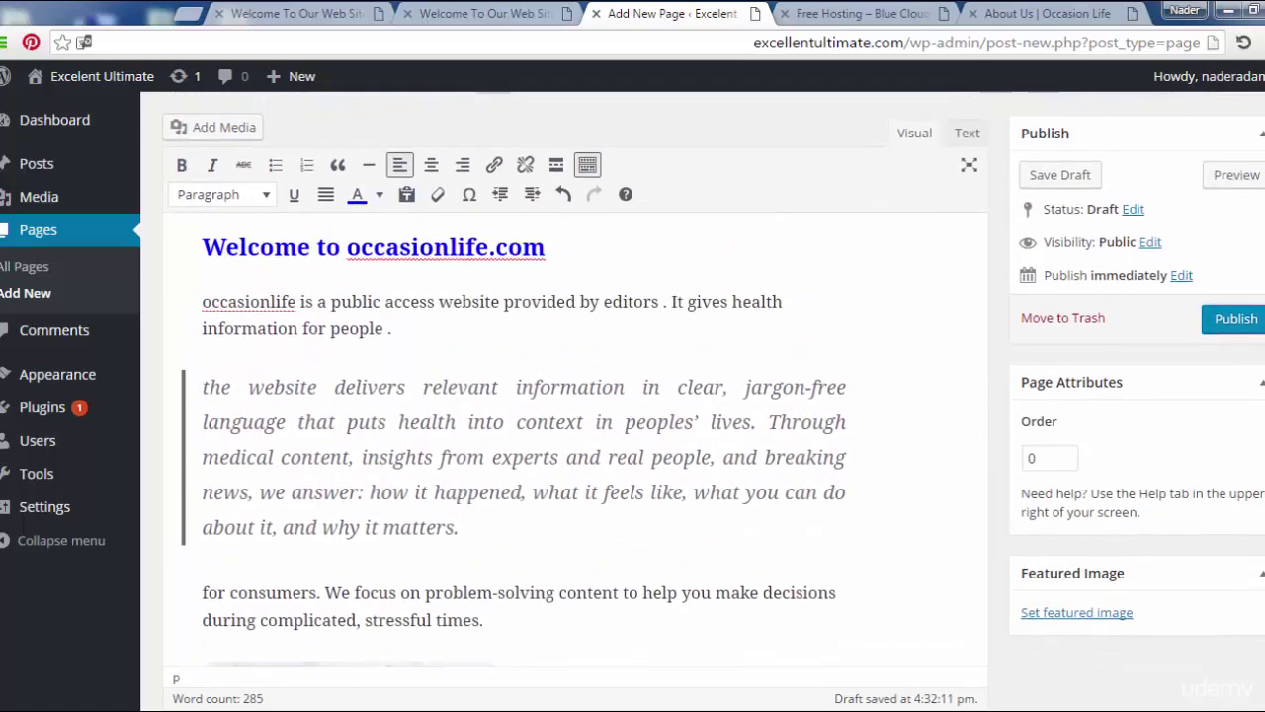
scroll(573, 445, up, 2)
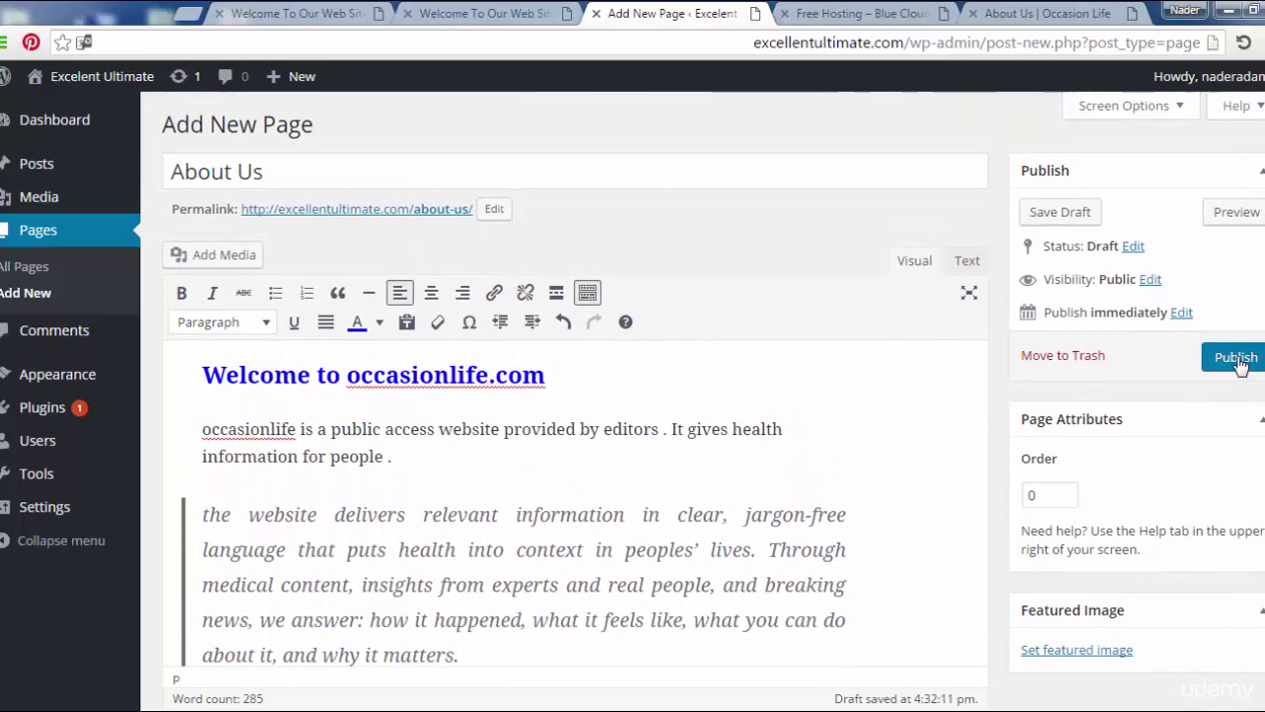
click(1236, 358)
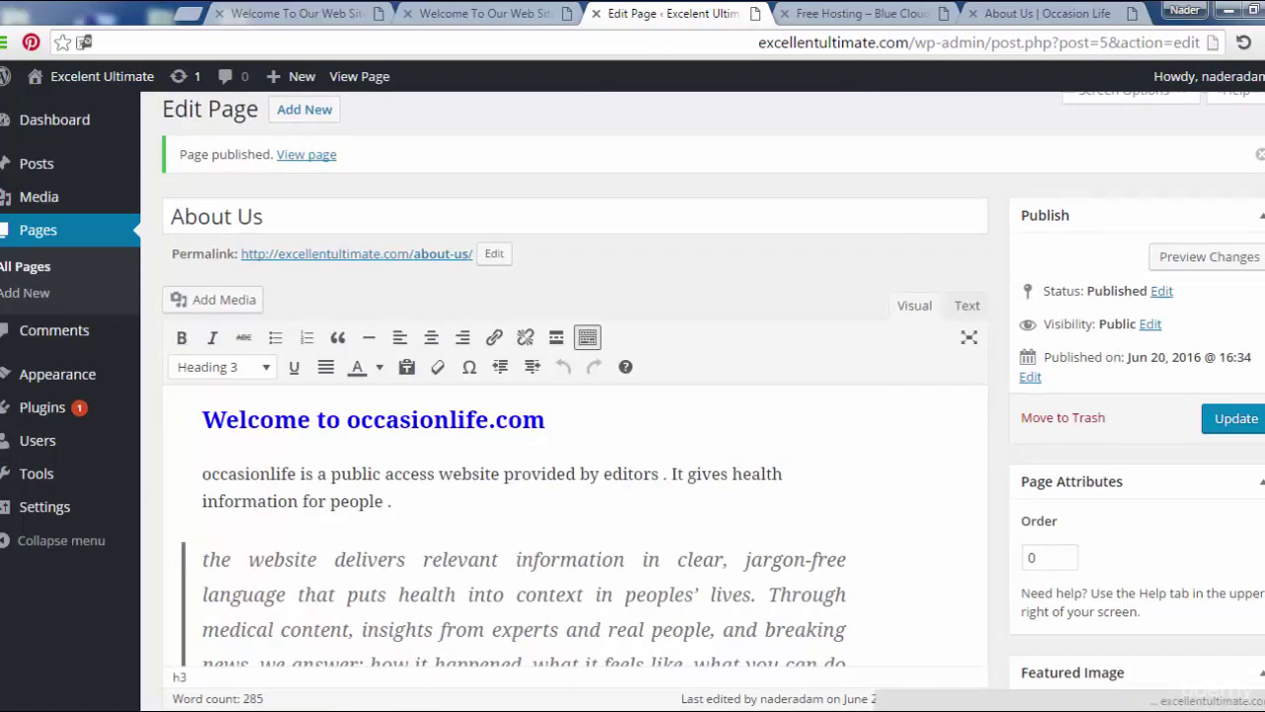
Step: View the published About Us page on the site and check its title
scroll(1074, 164, up, 1)
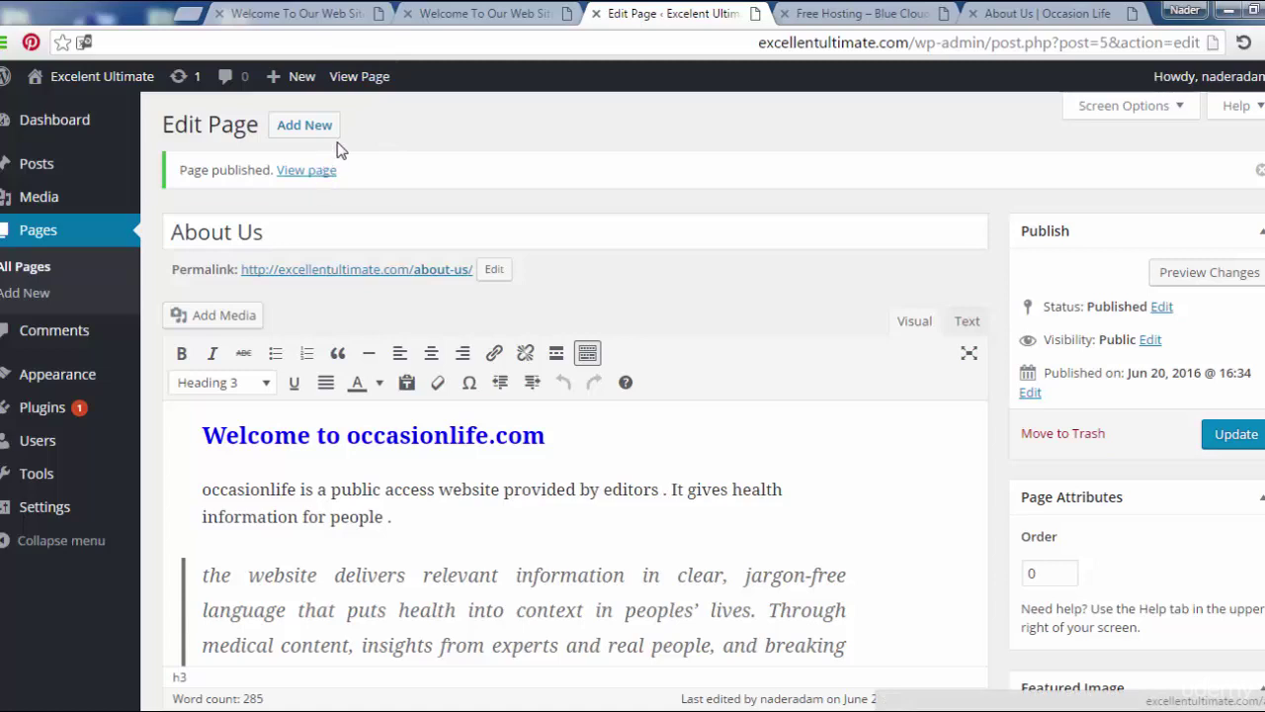
click(376, 81)
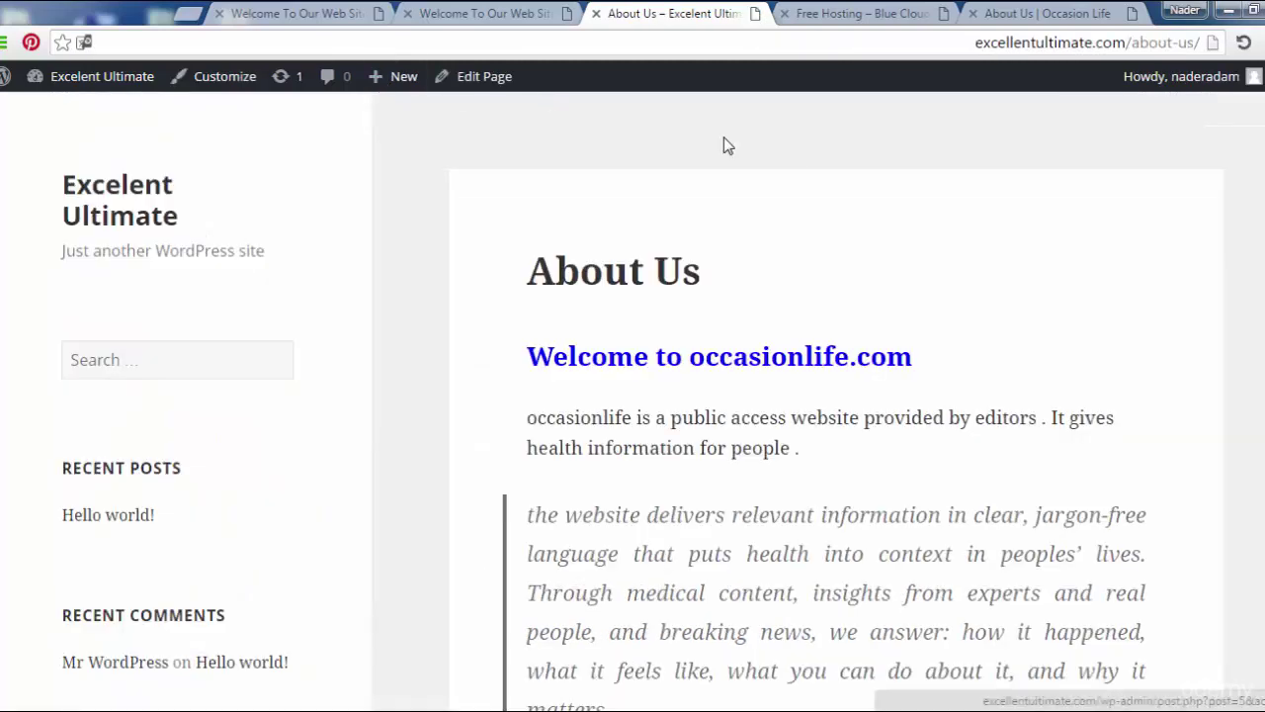
scroll(1239, 237, down, 2)
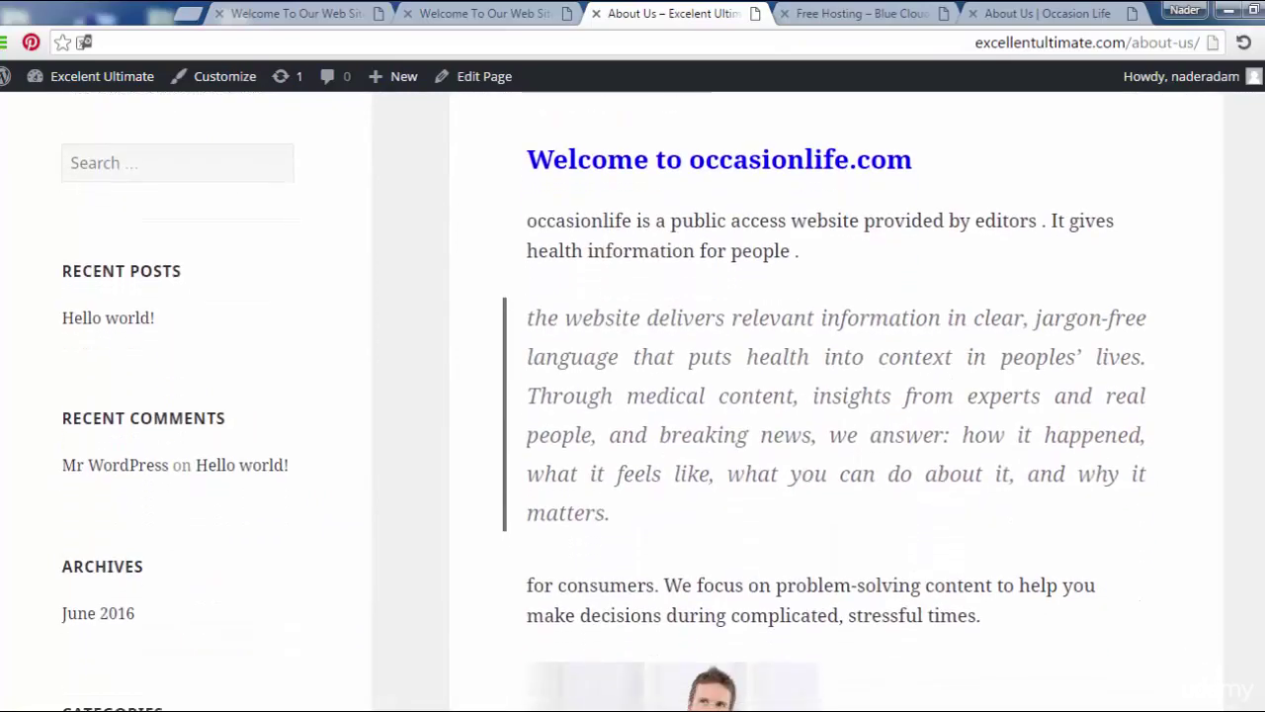
scroll(990, 271, up, 2)
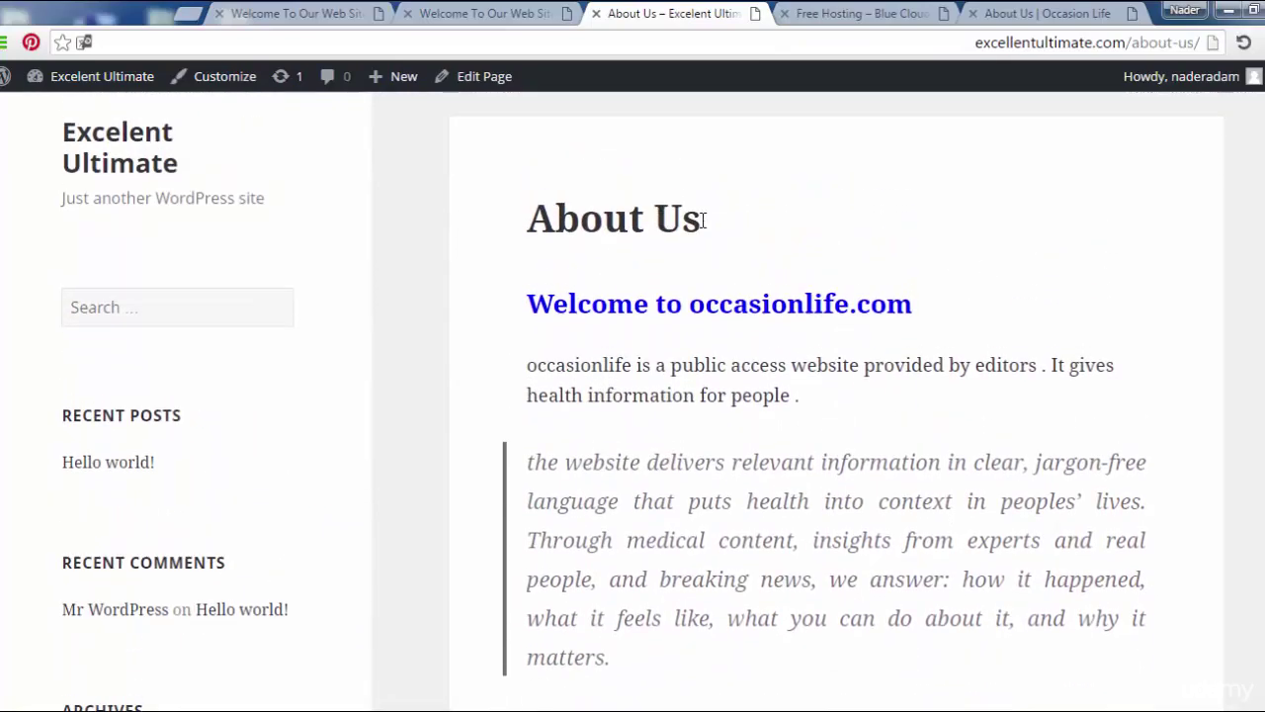
drag(703, 223, 535, 235)
click(535, 235)
Step: Review the live page's heading, block quote, image and remaining paragraphs down to the footer and back up
scroll(1128, 278, down, 2)
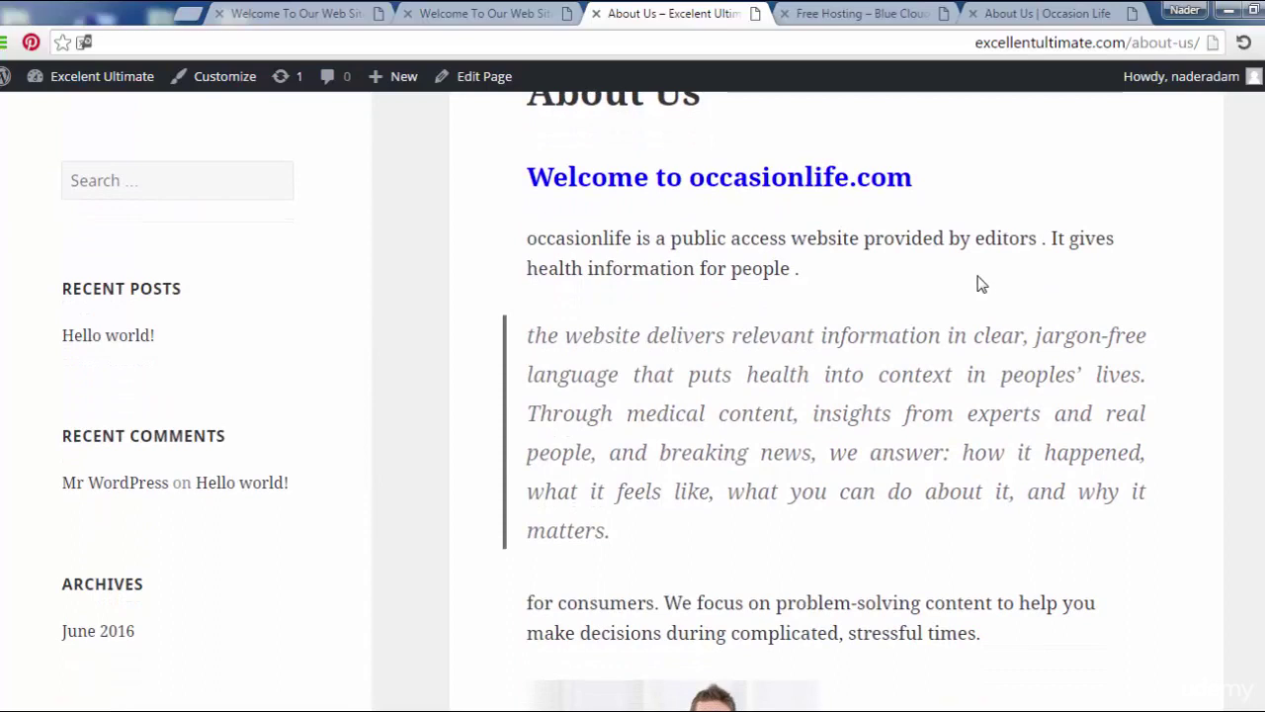
scroll(1002, 217, down, 1)
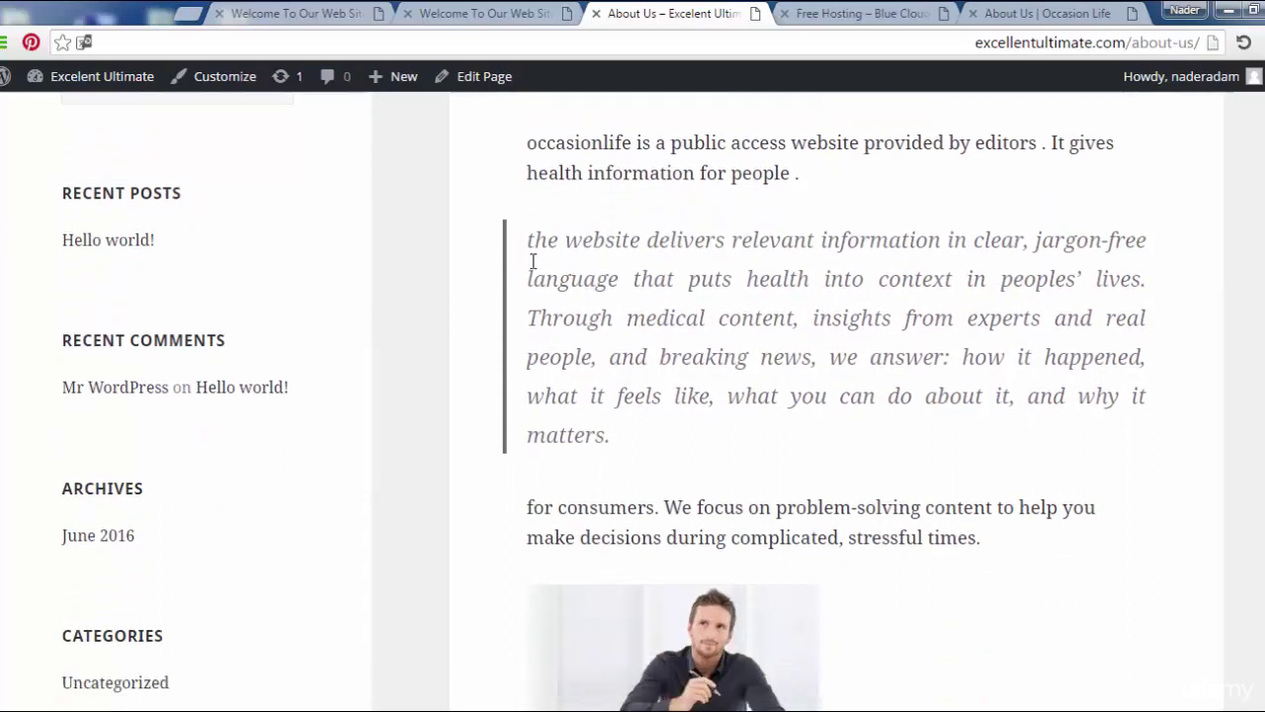
drag(522, 239, 629, 437)
click(632, 437)
scroll(880, 446, down, 2)
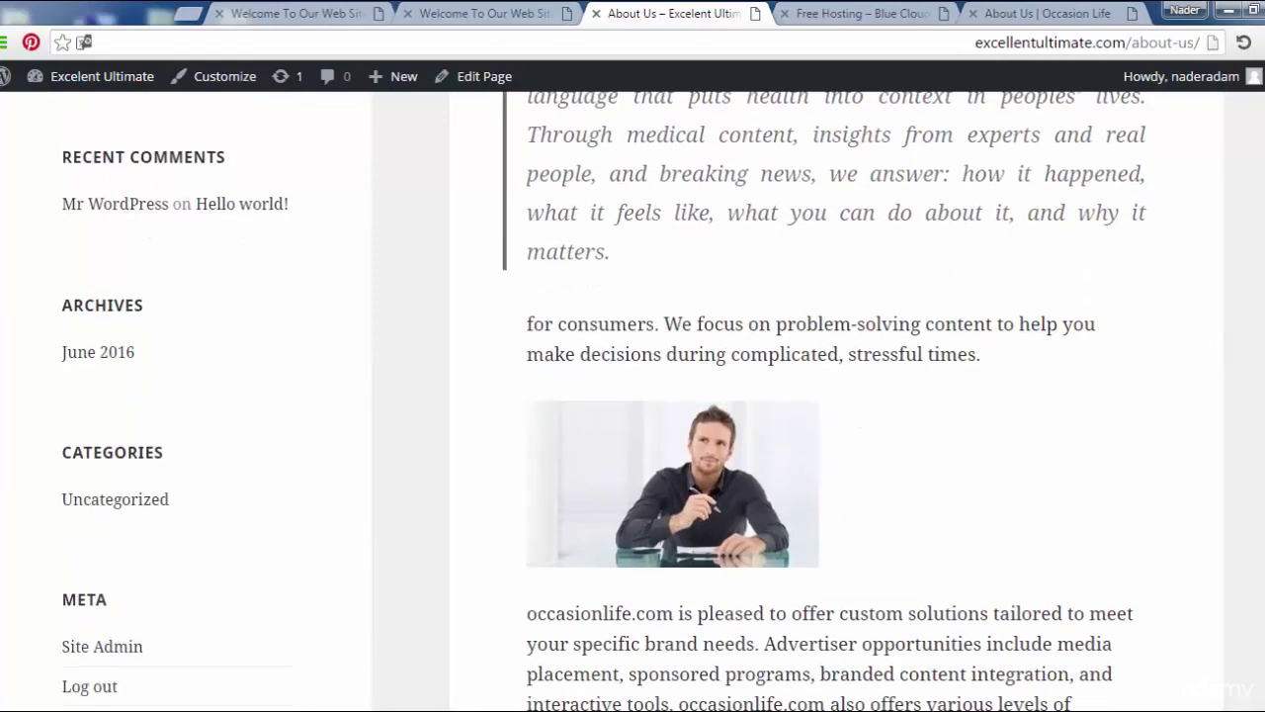
scroll(836, 395, down, 10)
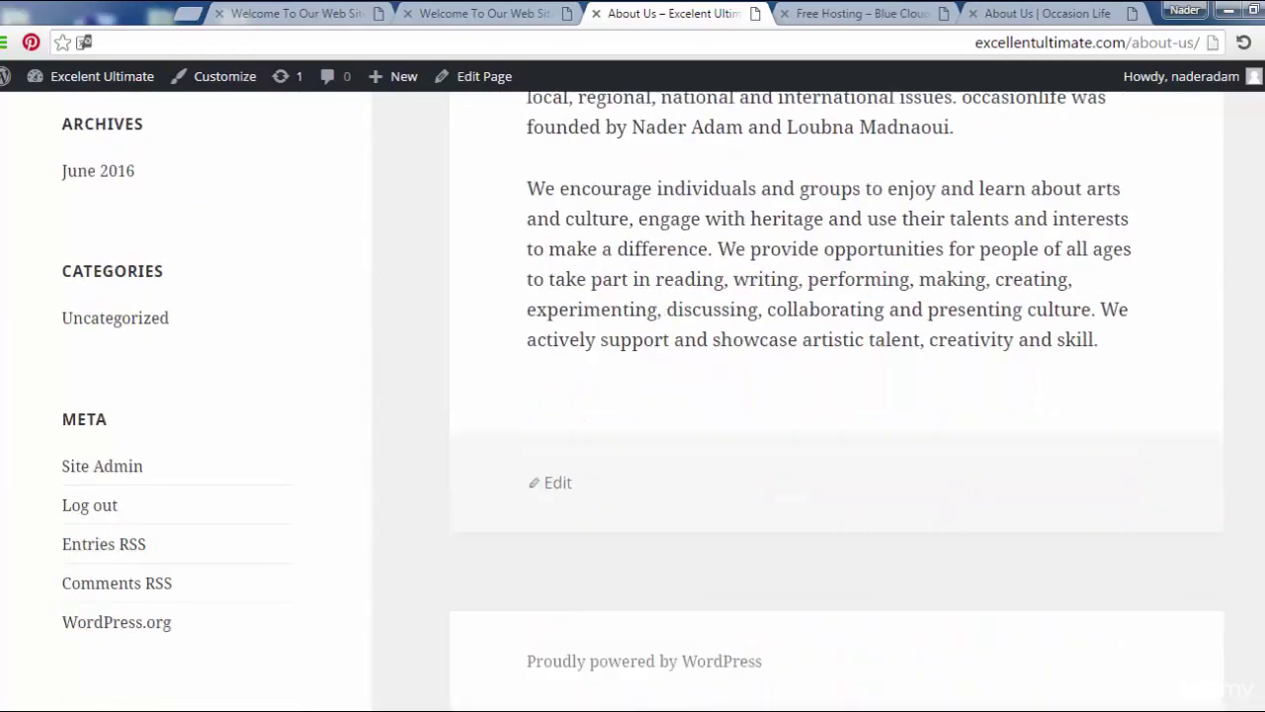
scroll(837, 395, up, 10)
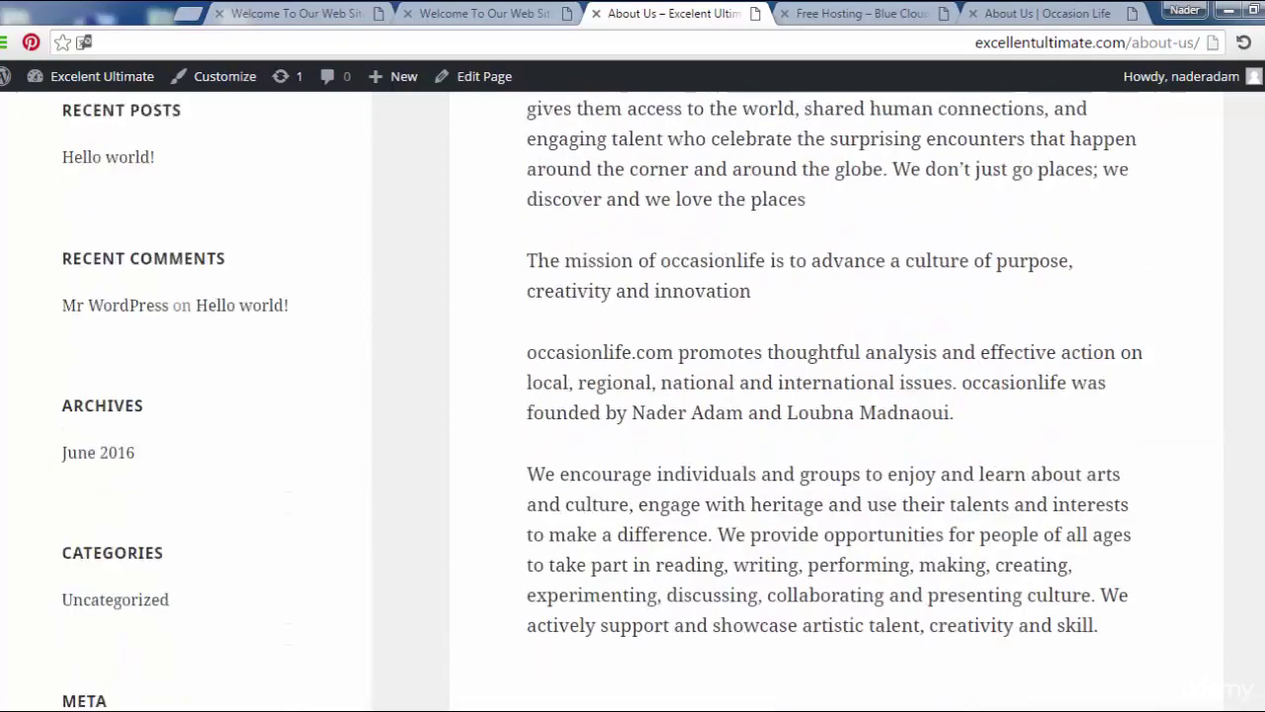
scroll(938, 180, up, 5)
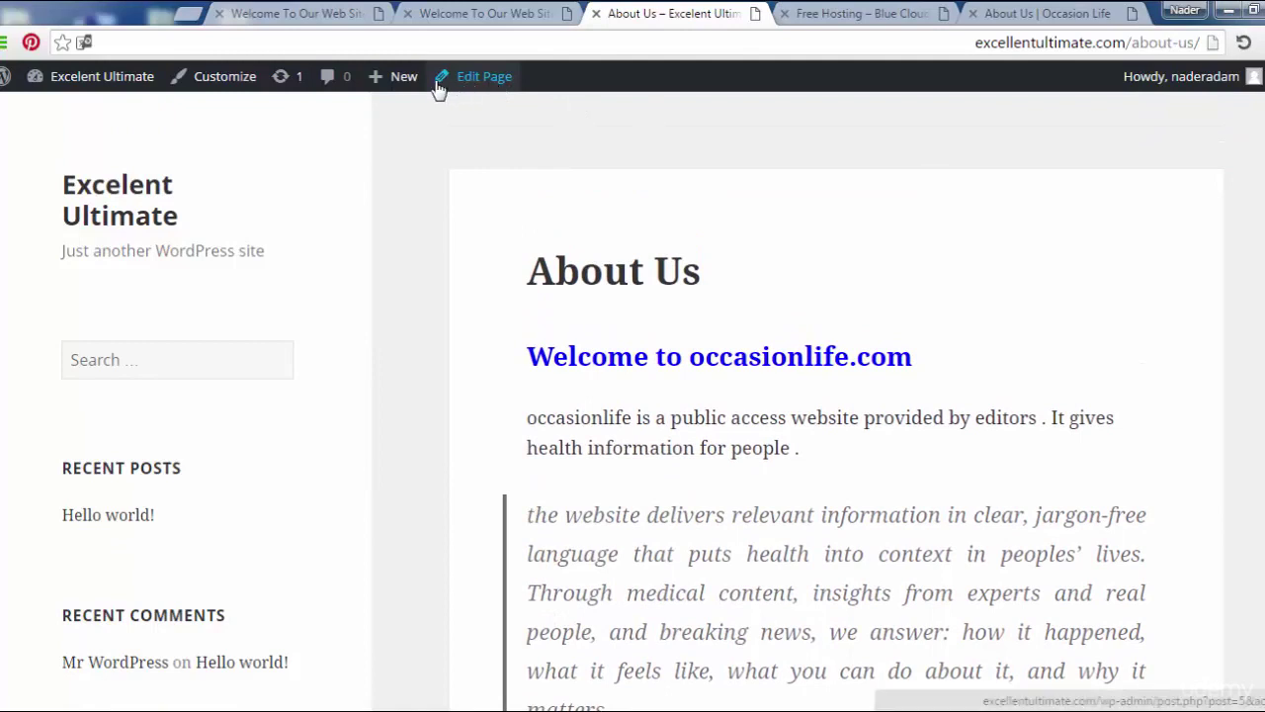
Step: Return to the dashboard and open the About Us page for editing from the list of all pages
mouse_move(411, 87)
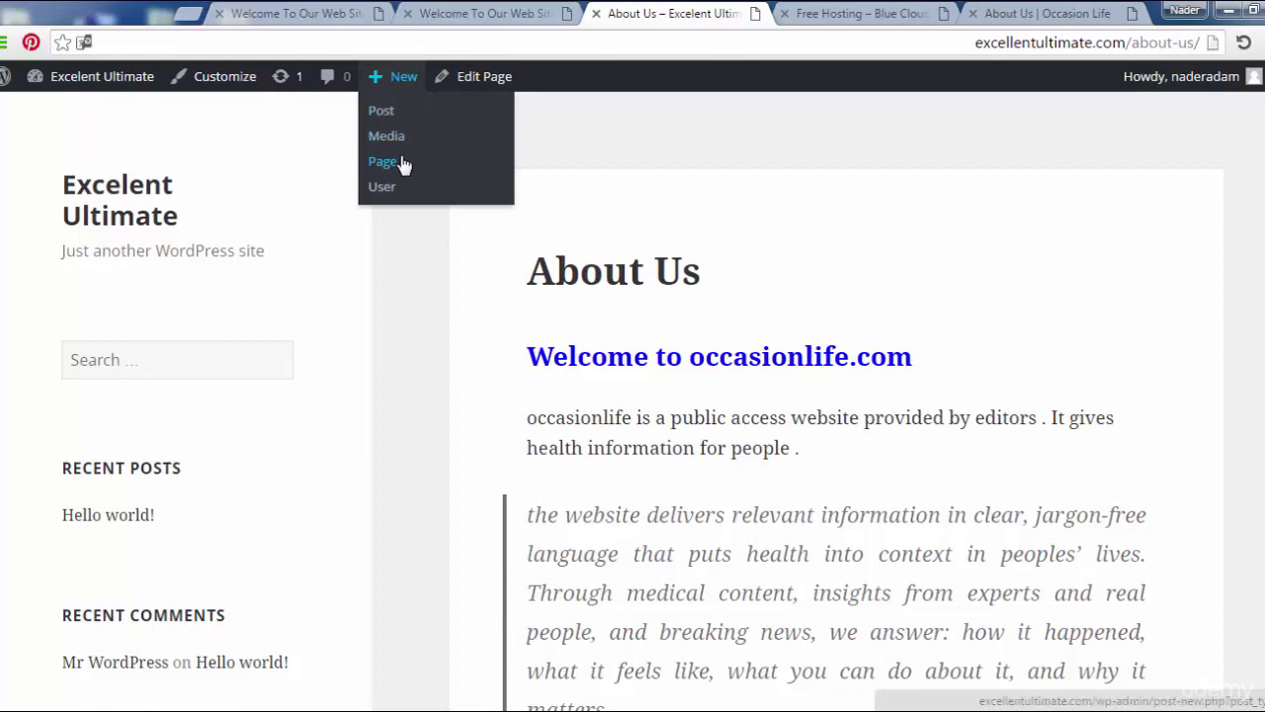
mouse_move(60, 79)
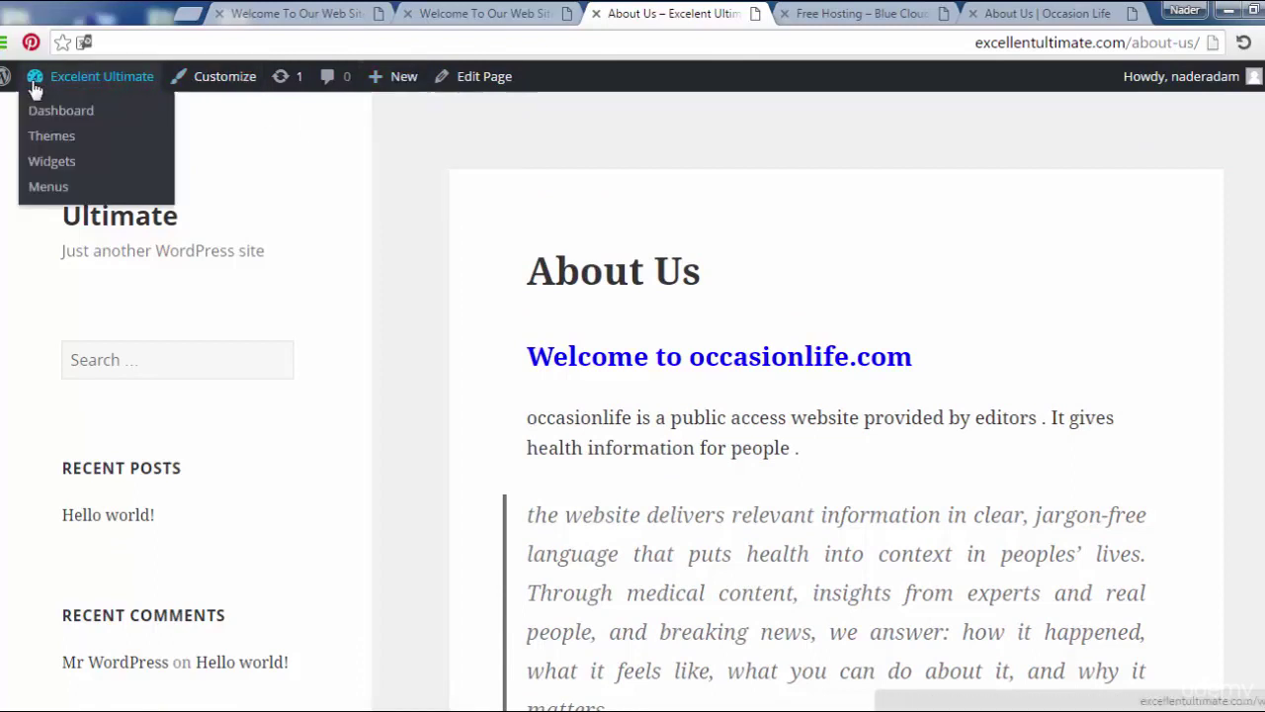
click(61, 114)
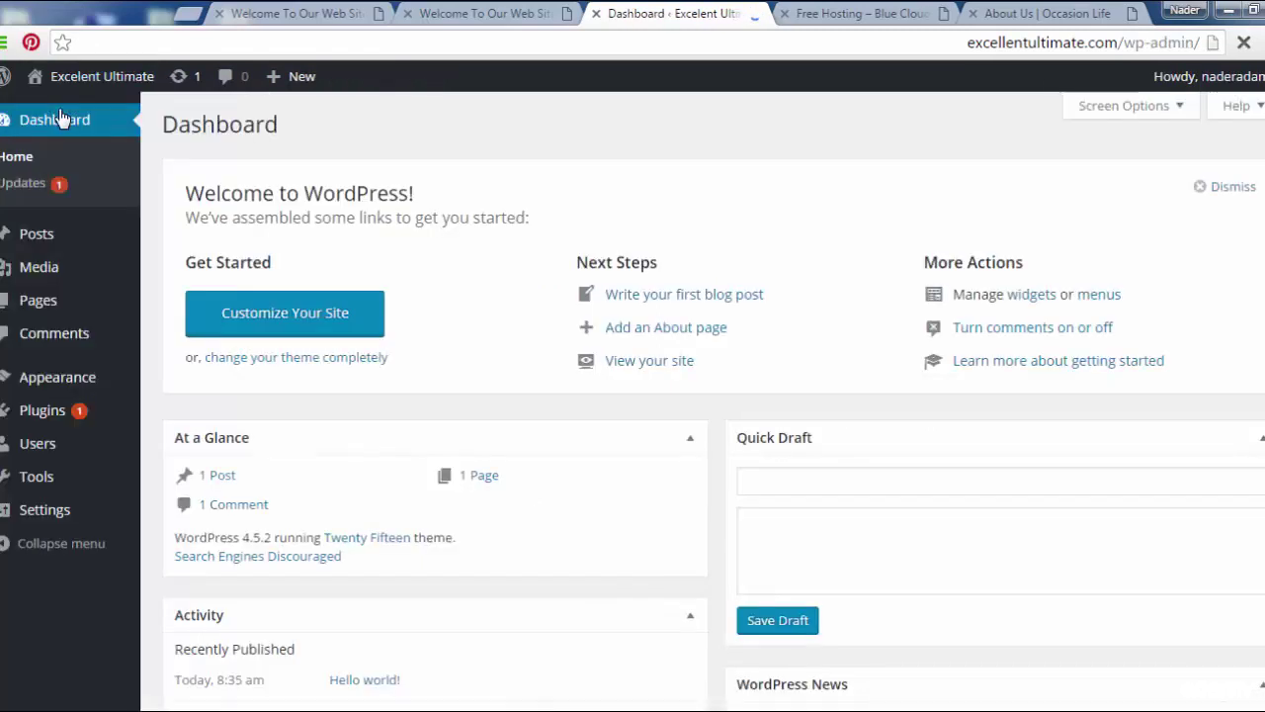
click(51, 312)
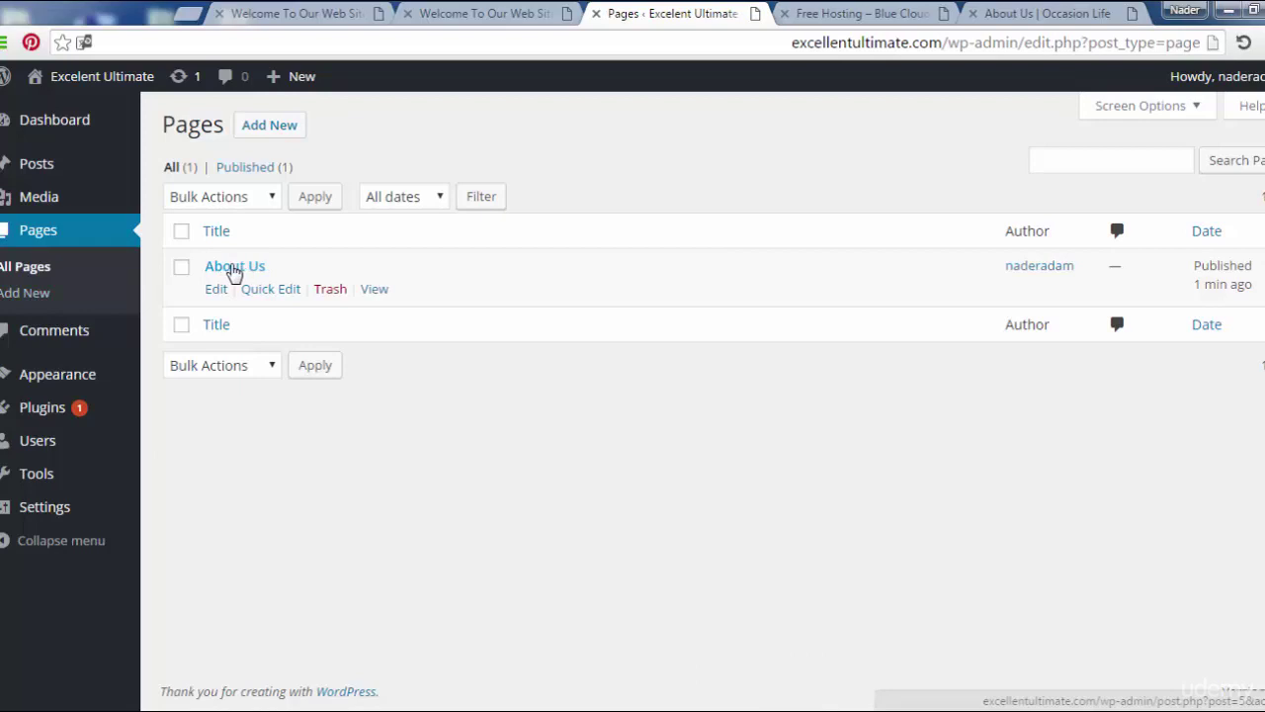
click(234, 270)
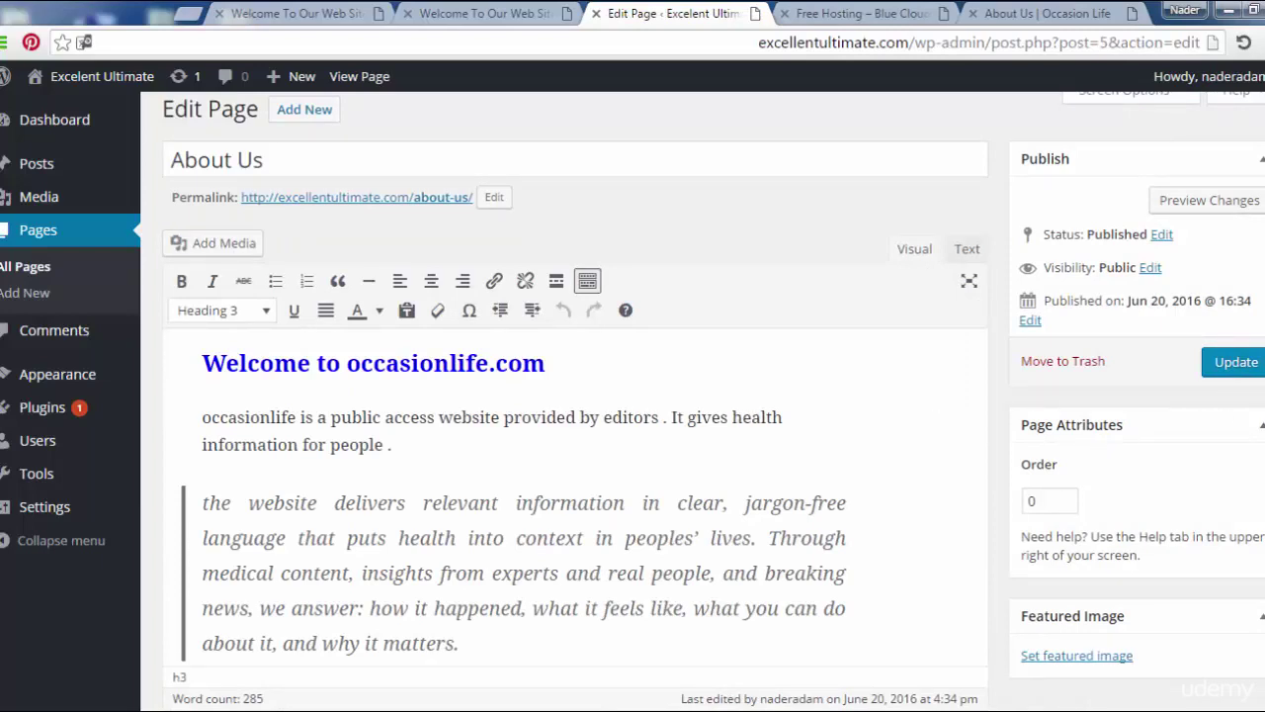
Step: Look through the About Us page's content in the editor down to the last paragraph and back to the title
scroll(574, 396, down, 10)
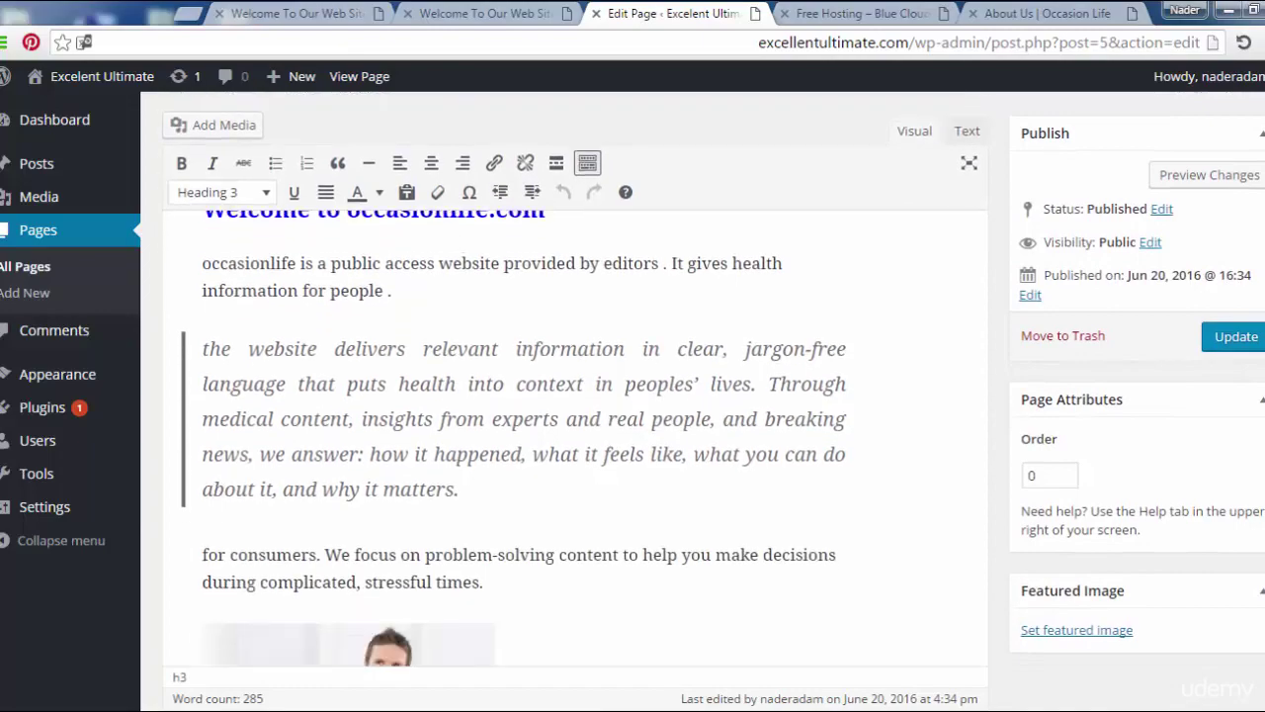
scroll(577, 460, down, 3)
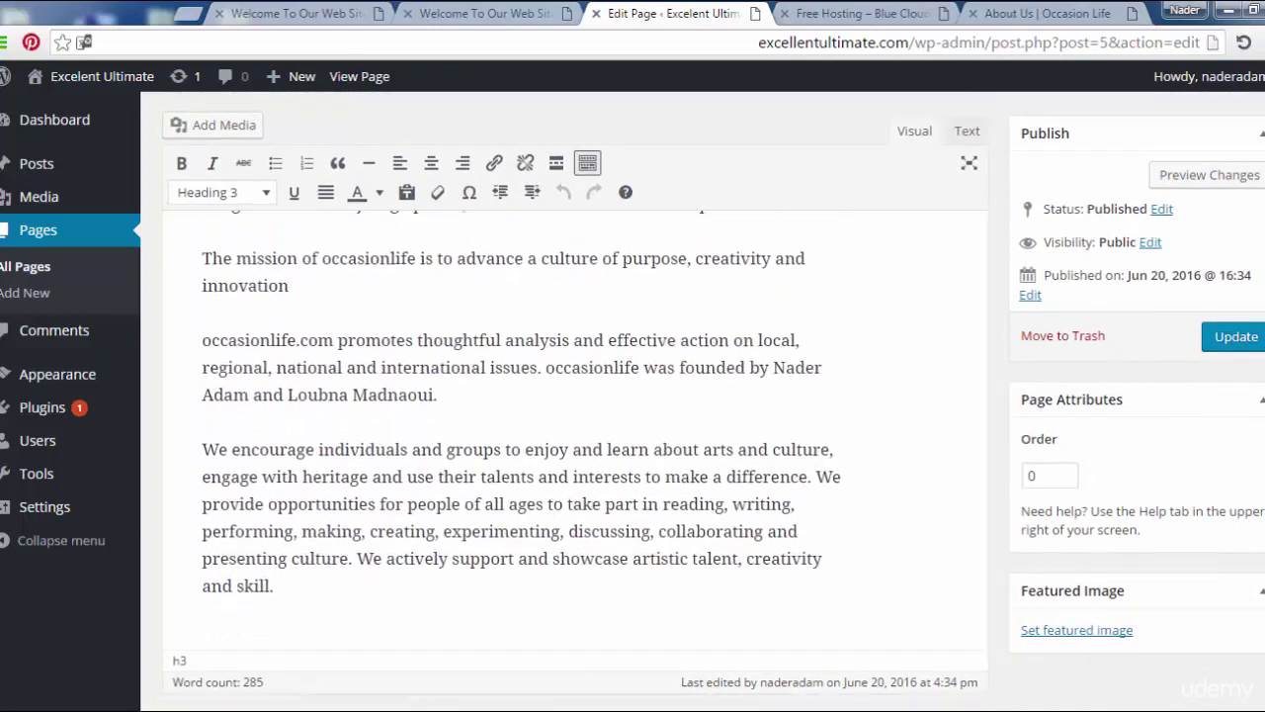
scroll(577, 460, up, 6)
scroll(574, 435, up, 6)
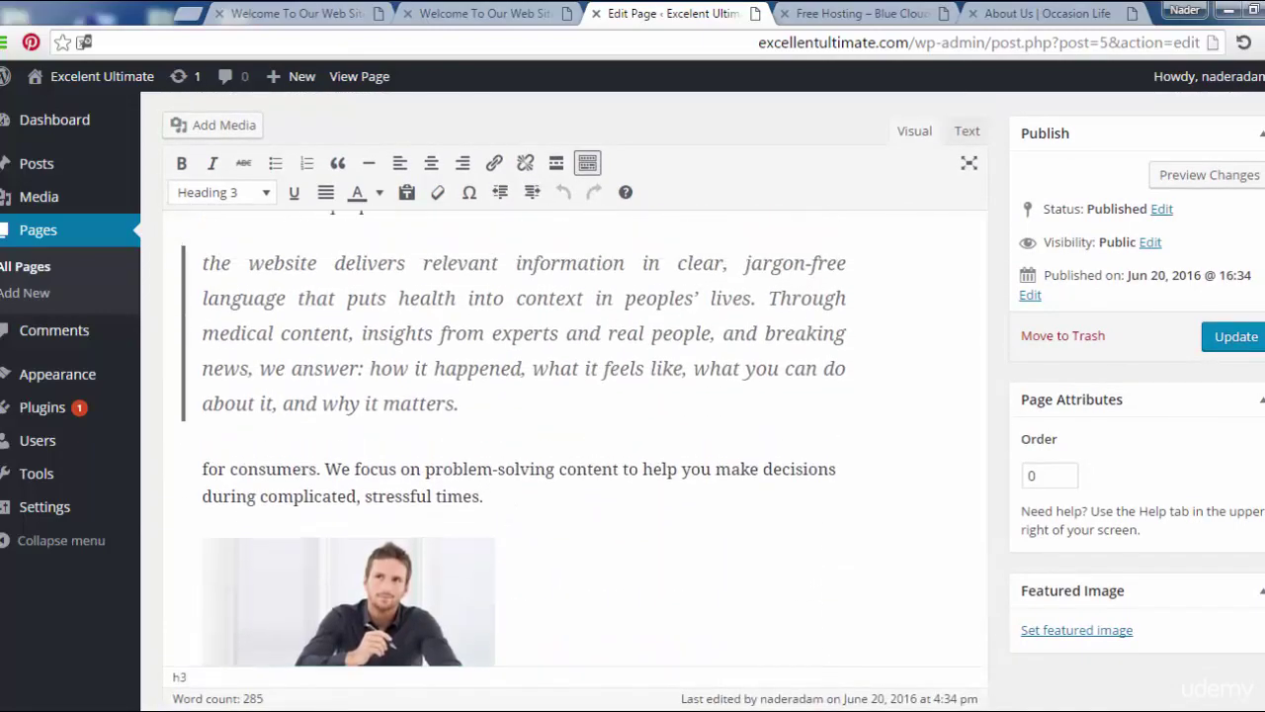
scroll(573, 396, up, 1)
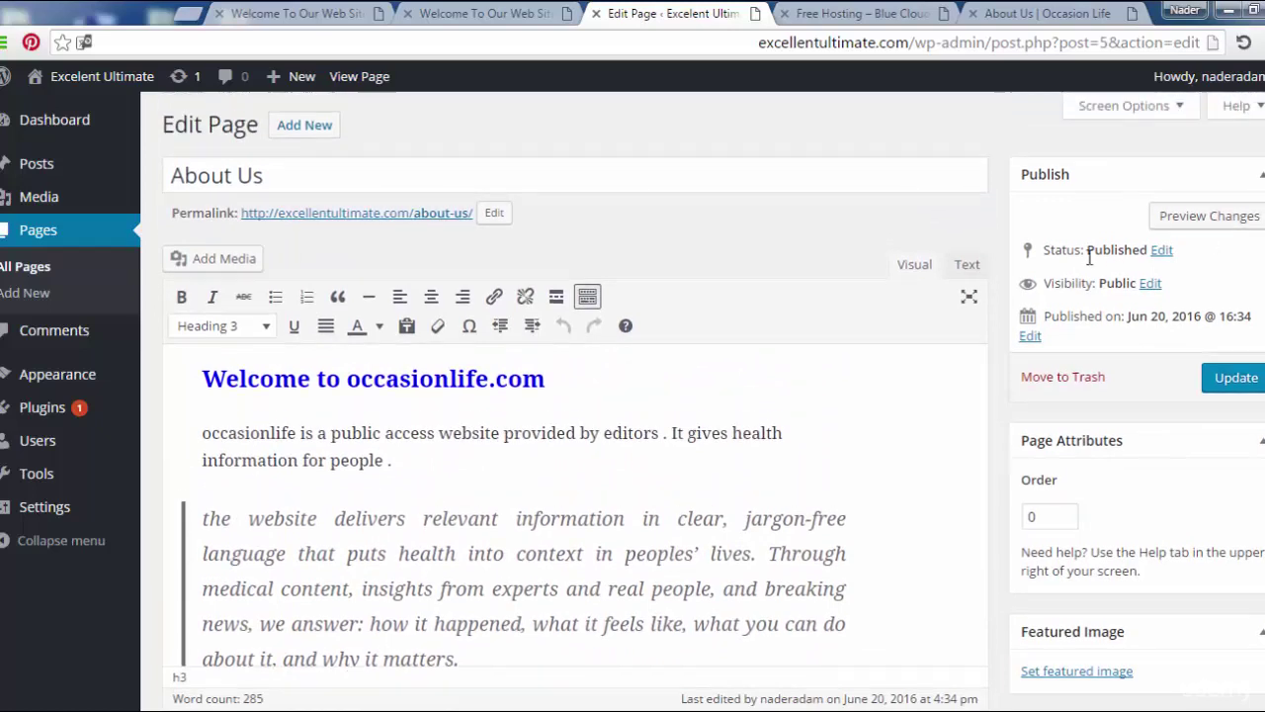